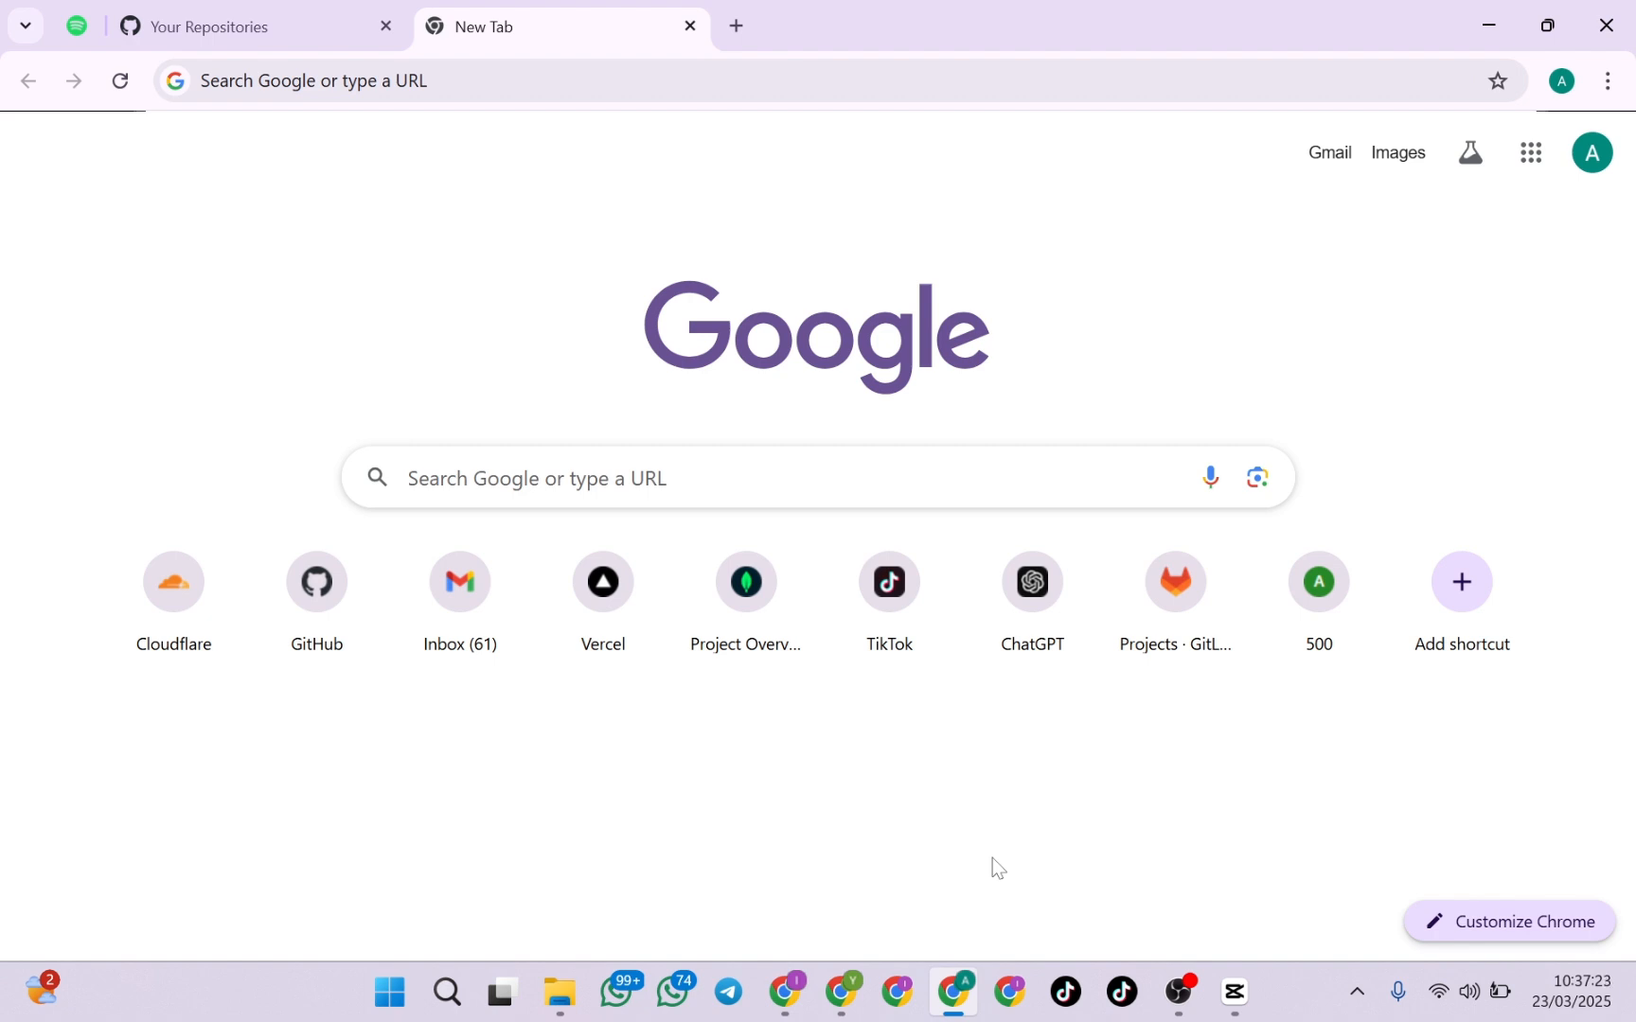
# Open the Vercel dashboard at vercel.com
pyautogui.click(797, 96)
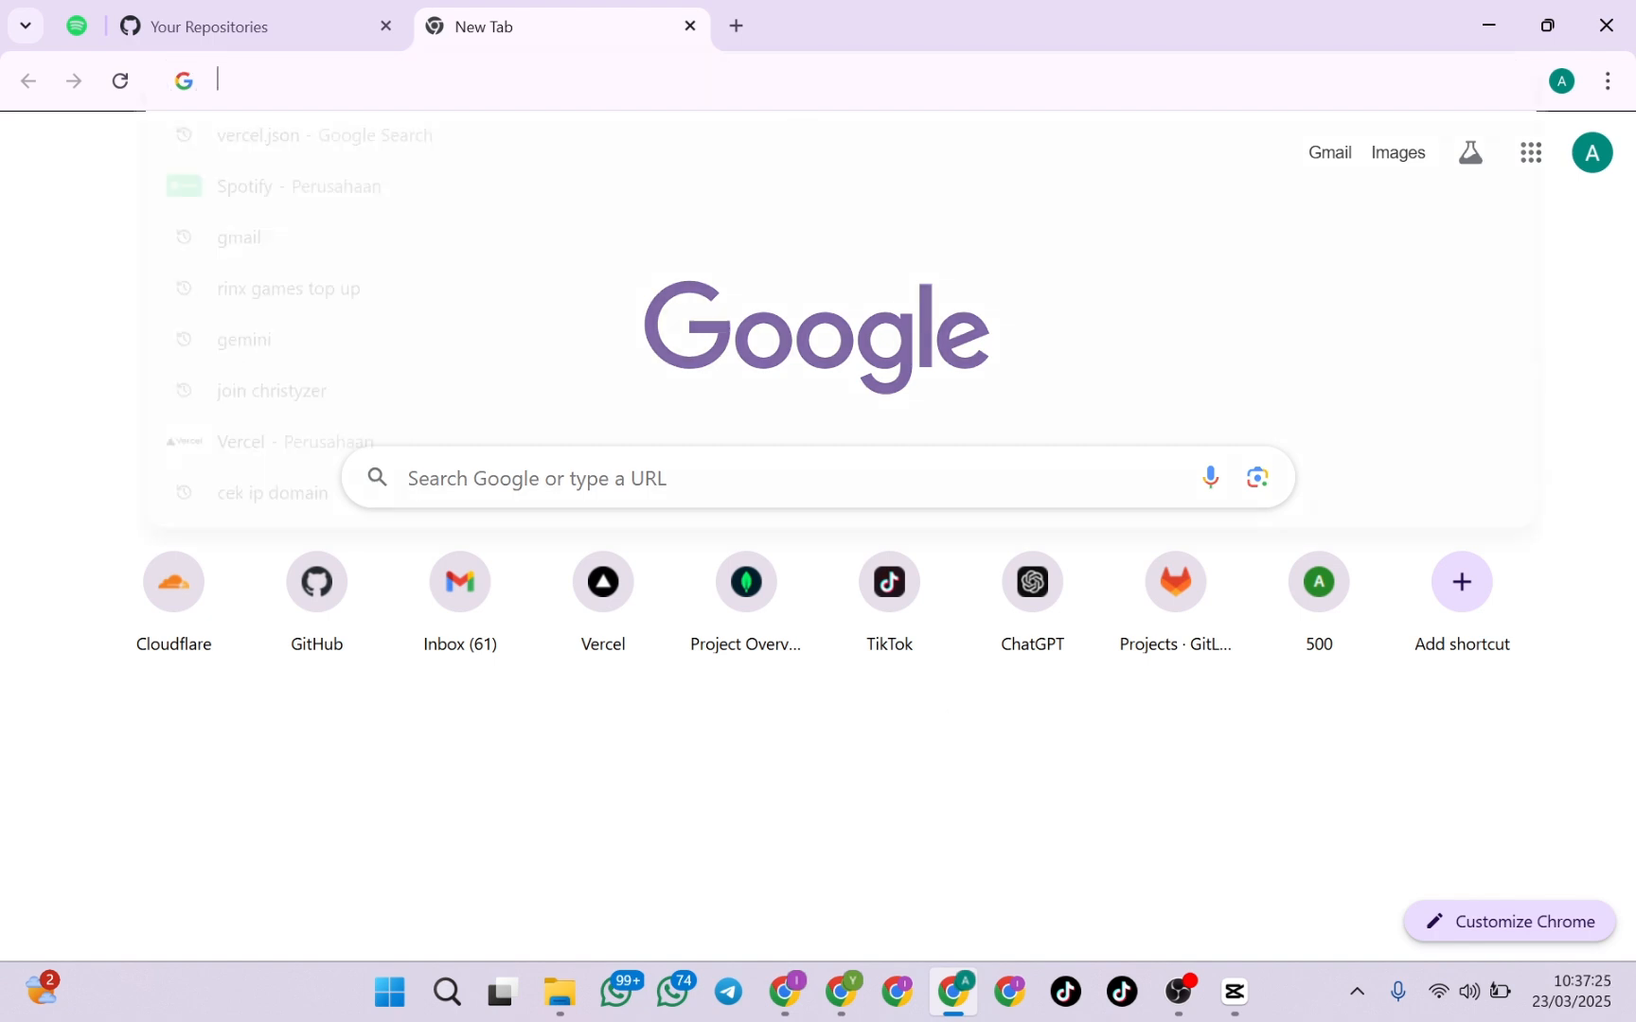
pyautogui.write('verce')
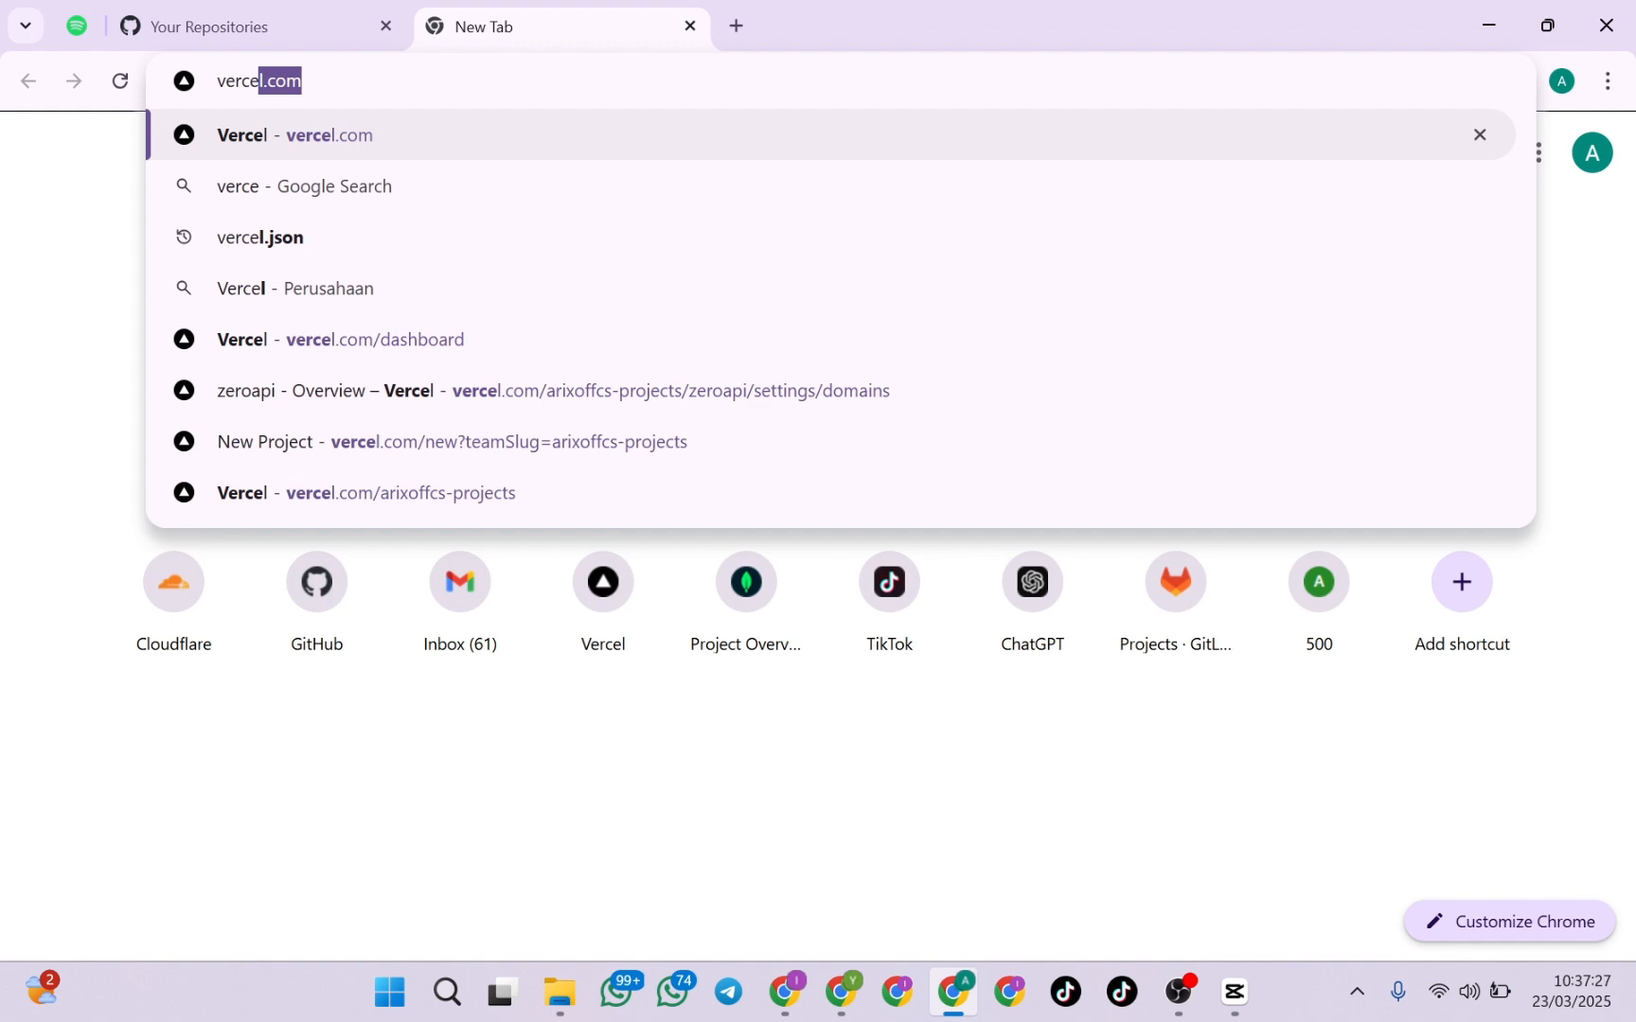
pyautogui.write('l.com')
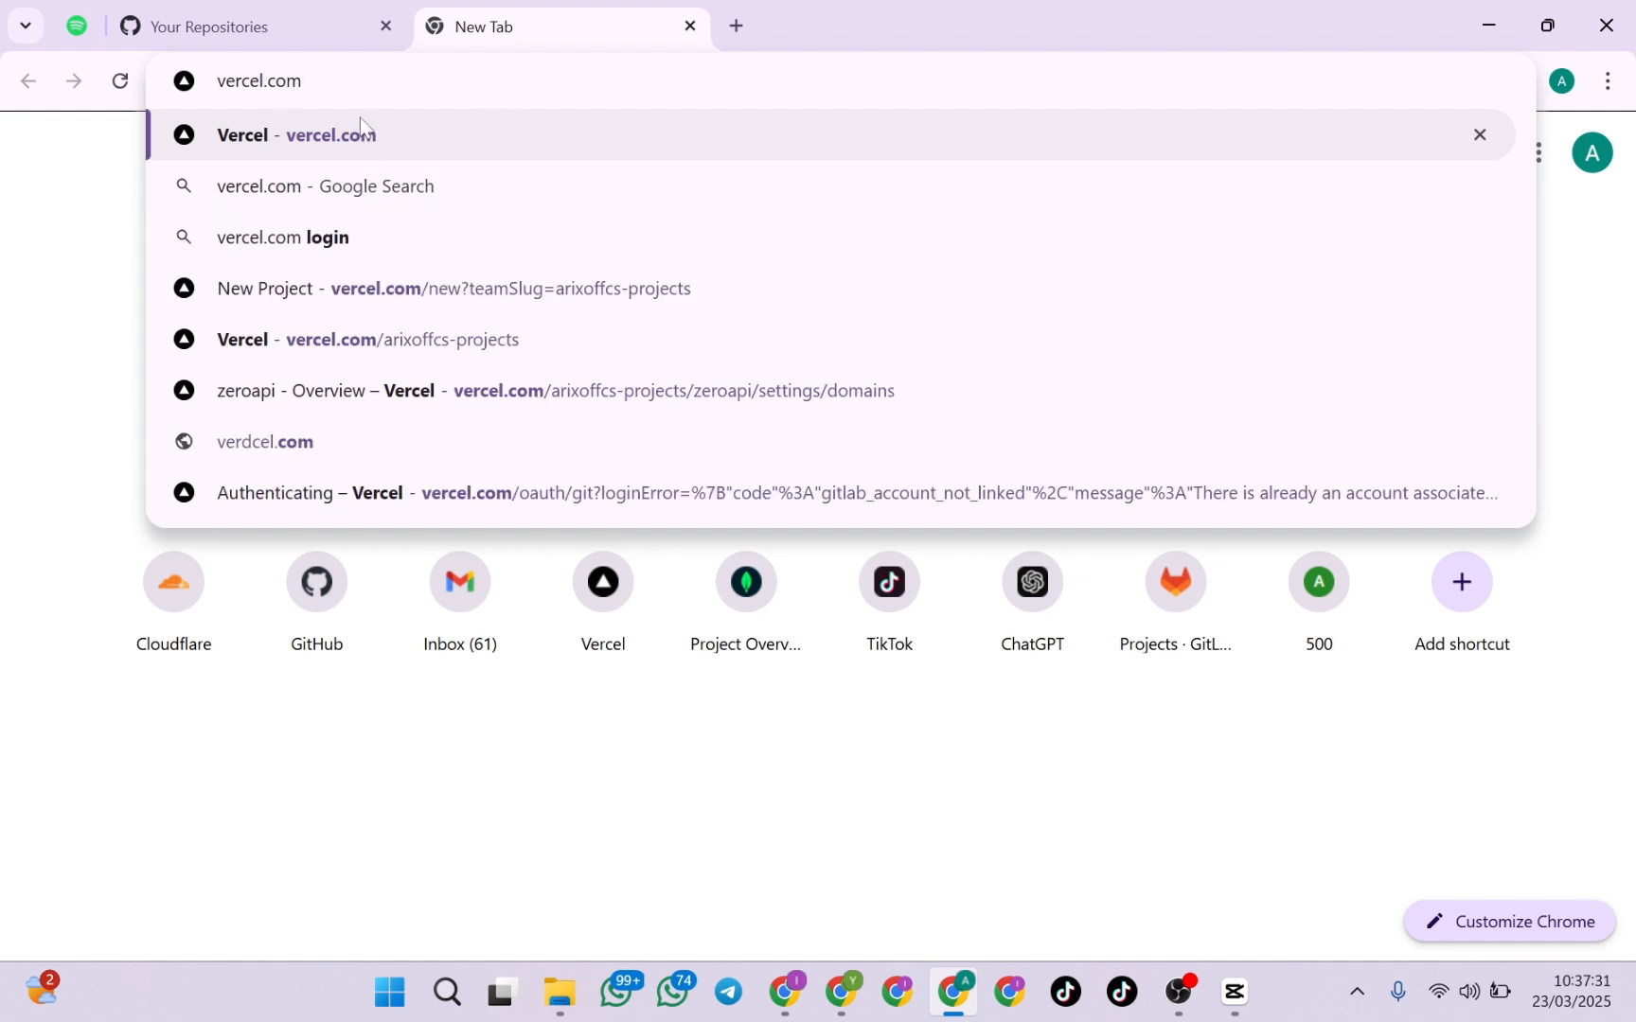
pyautogui.press('Return')
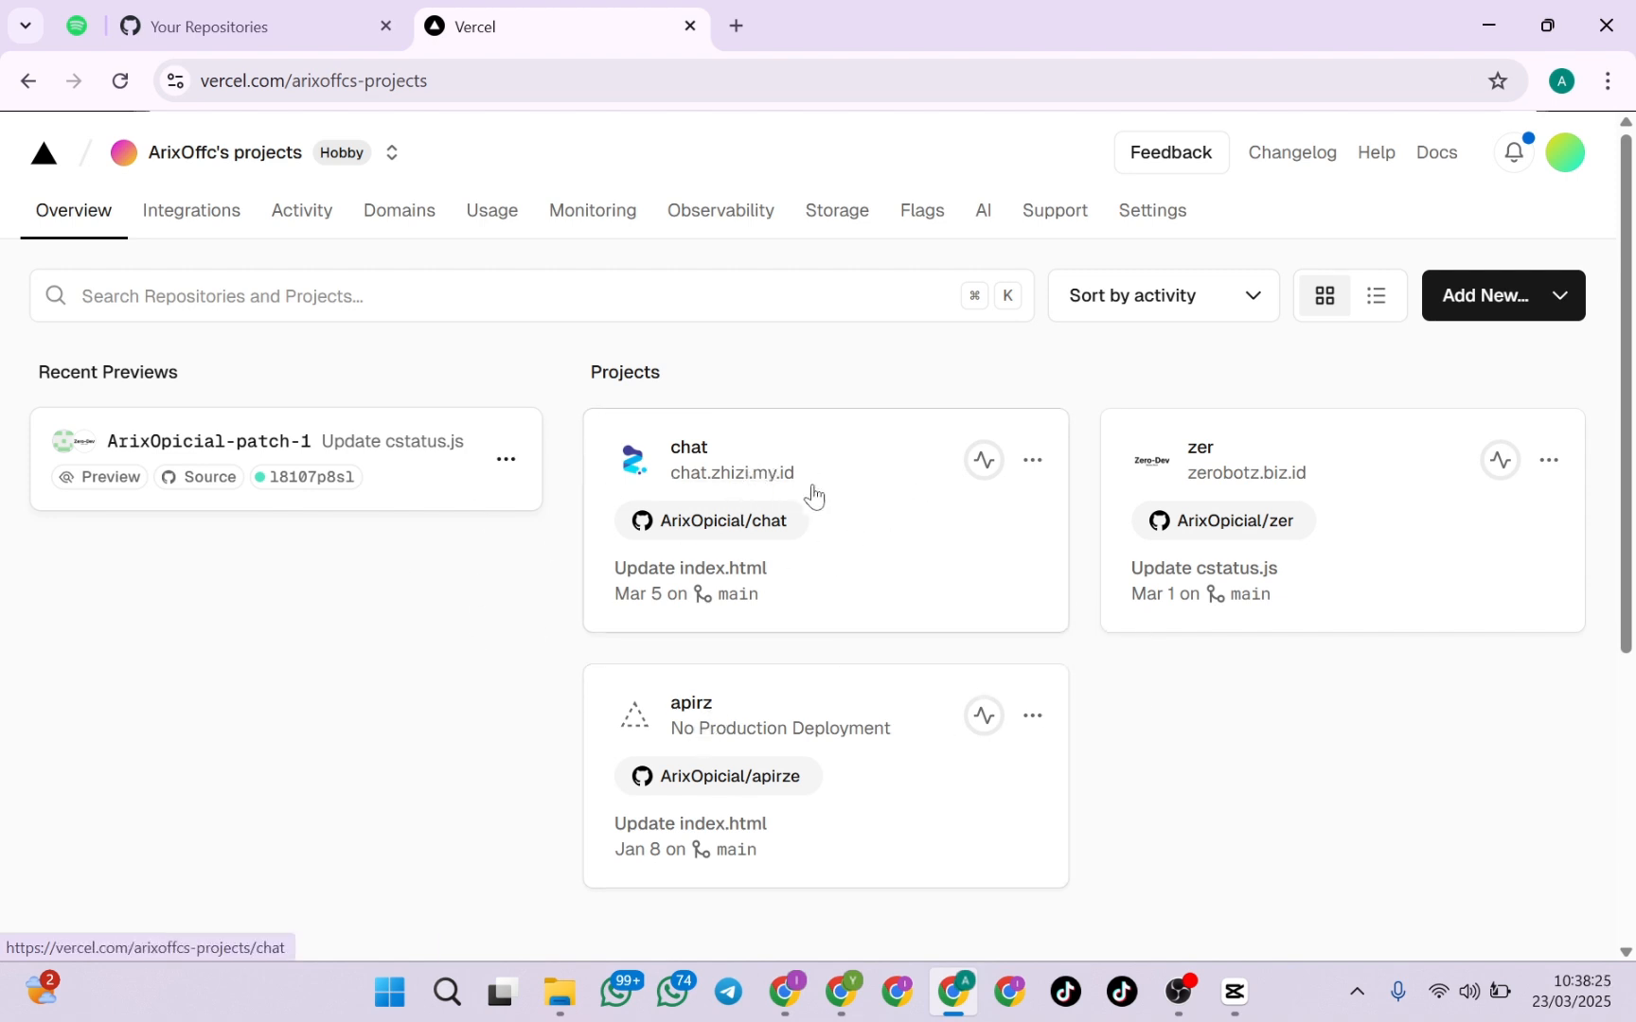
# View the live sites of the chat and zer projects, closing each one after viewing
pyautogui.click(782, 486)
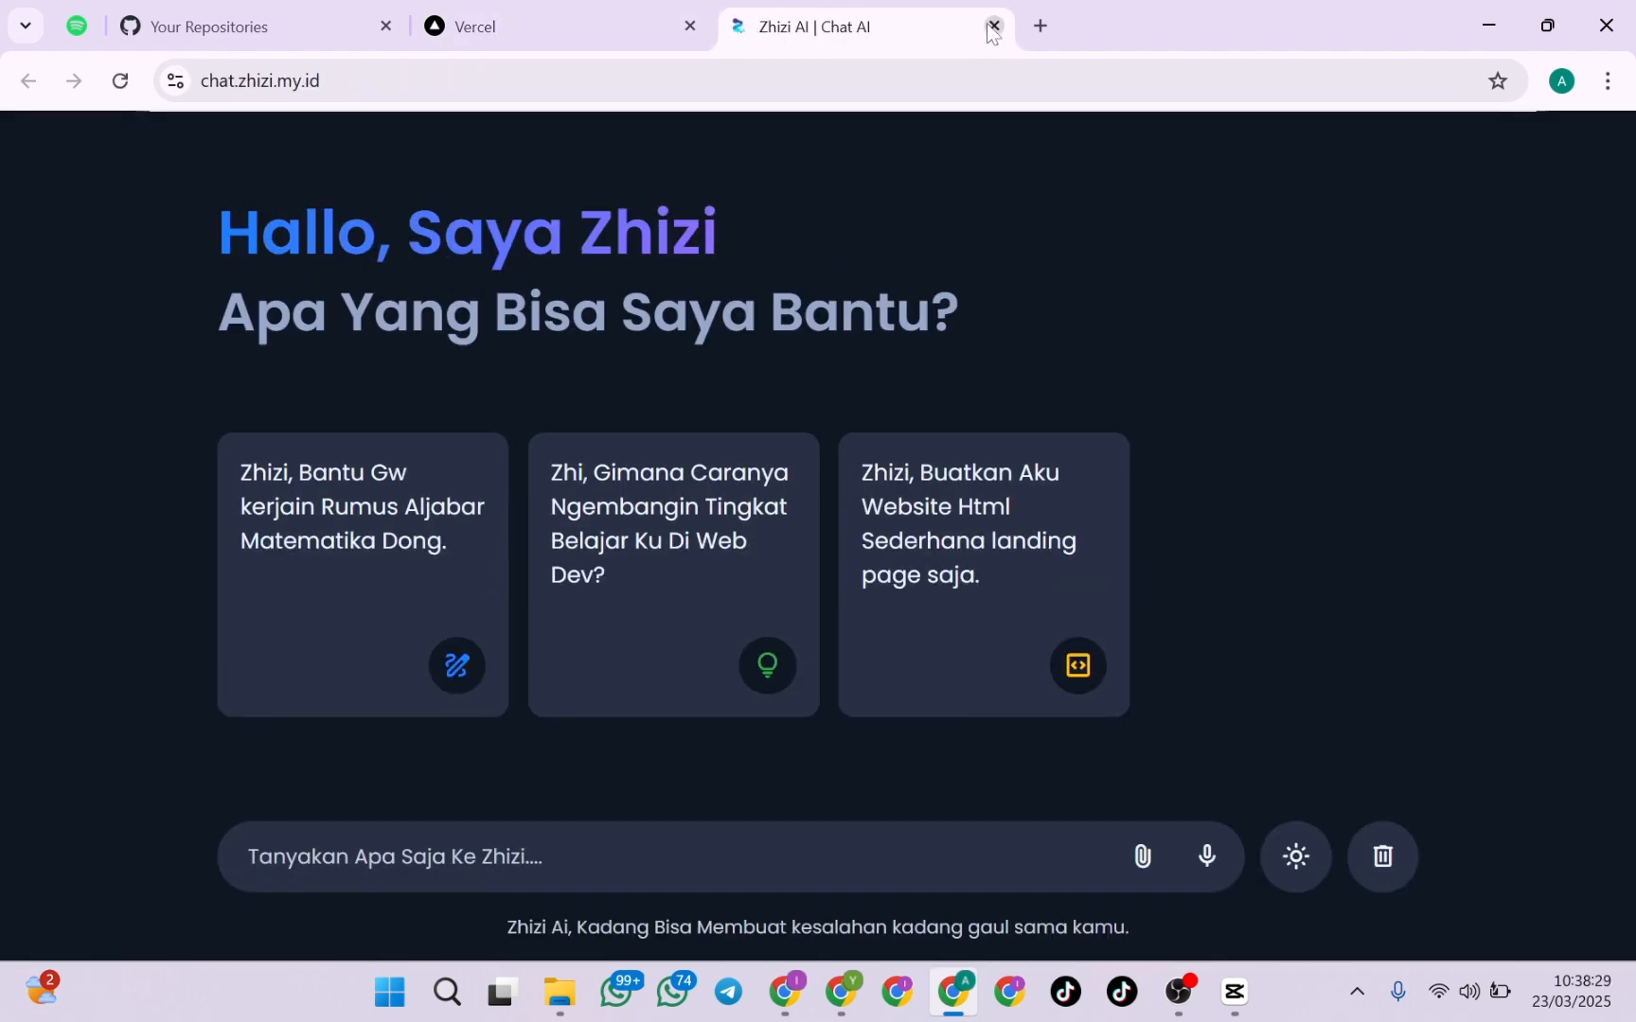
pyautogui.click(993, 27)
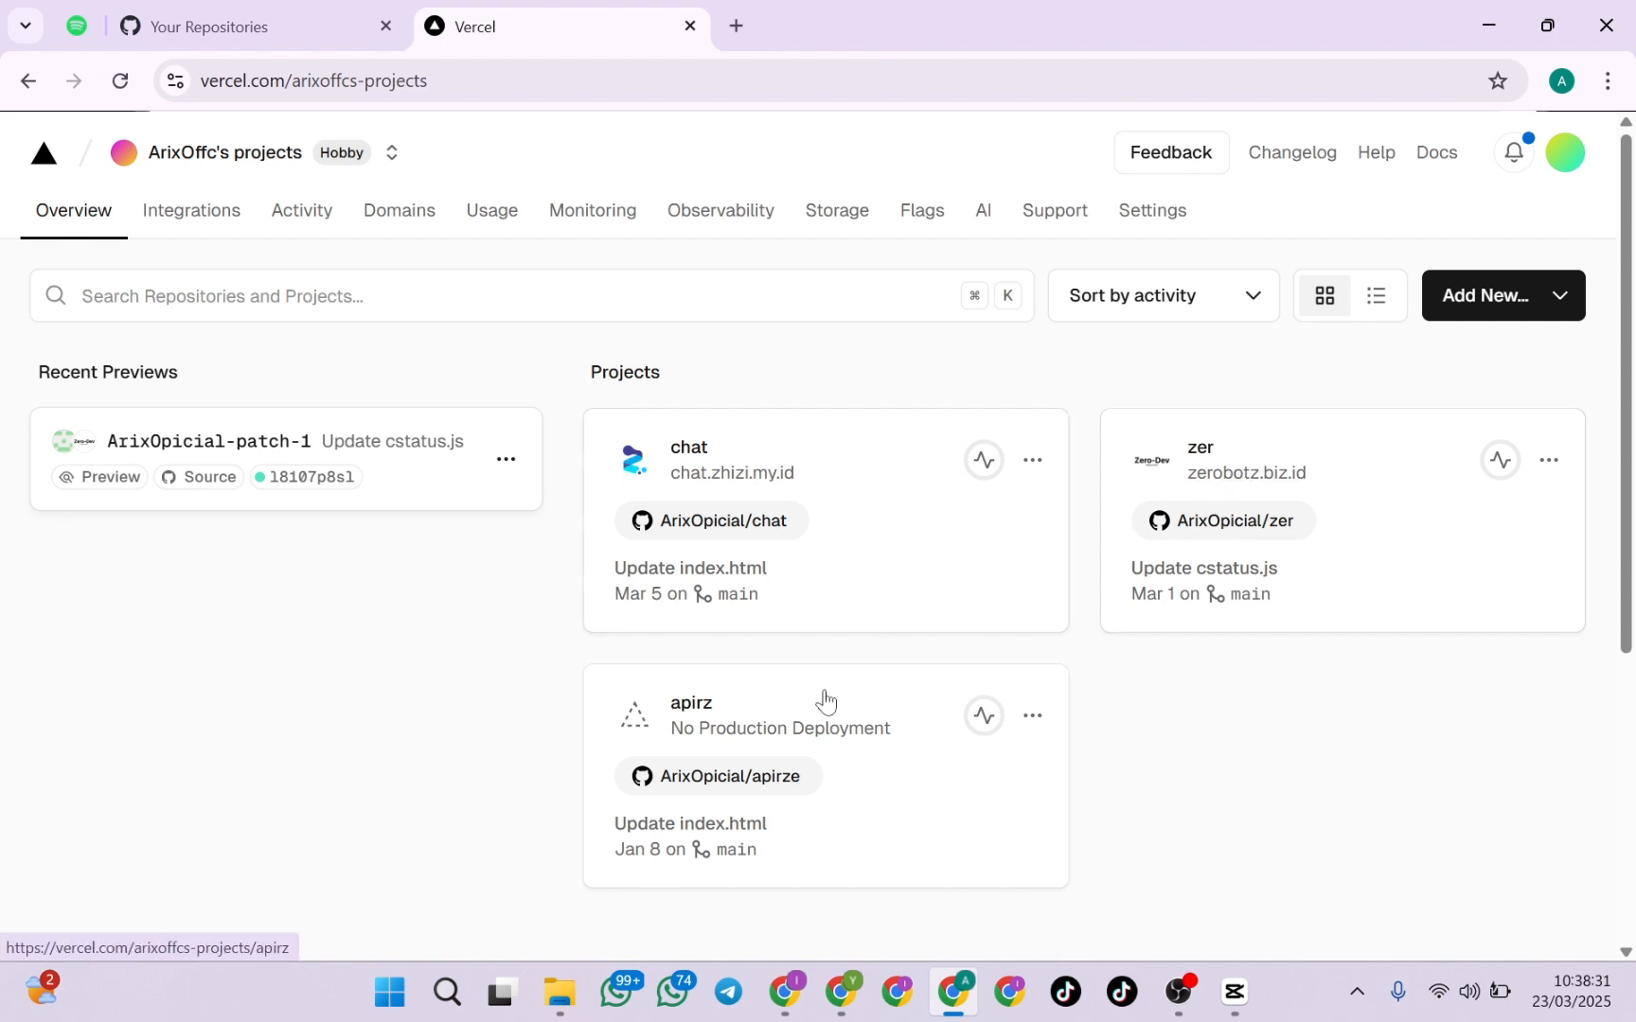
pyautogui.click(1231, 473)
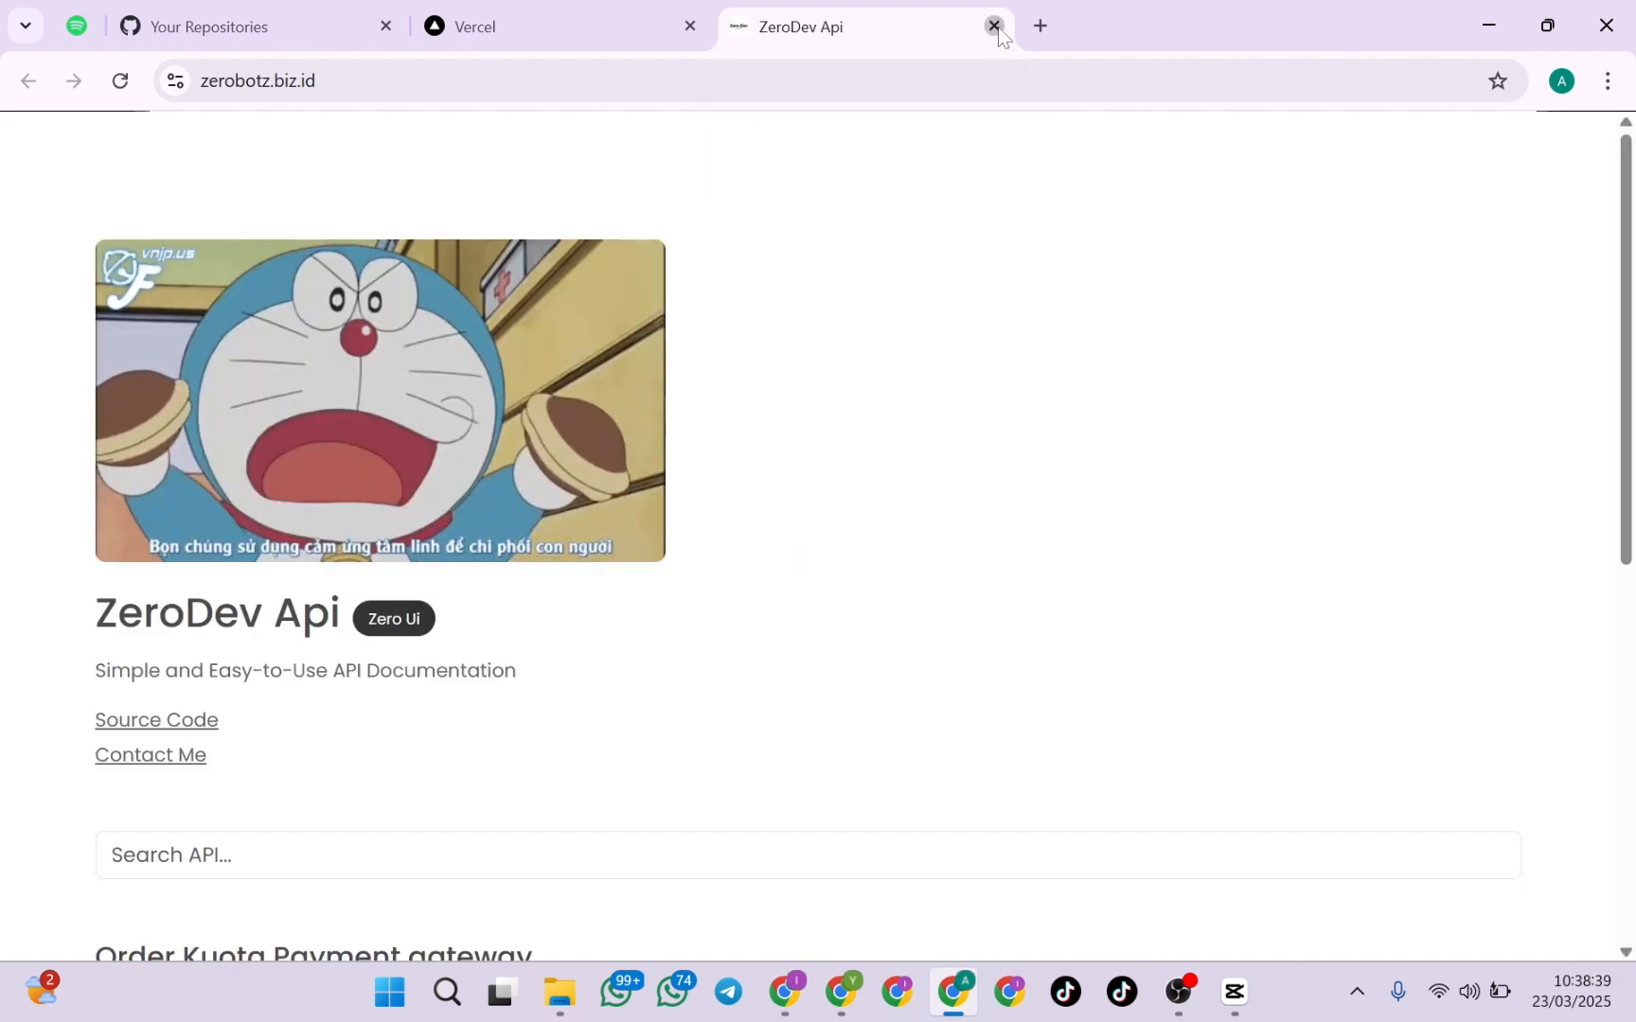
pyautogui.click(995, 26)
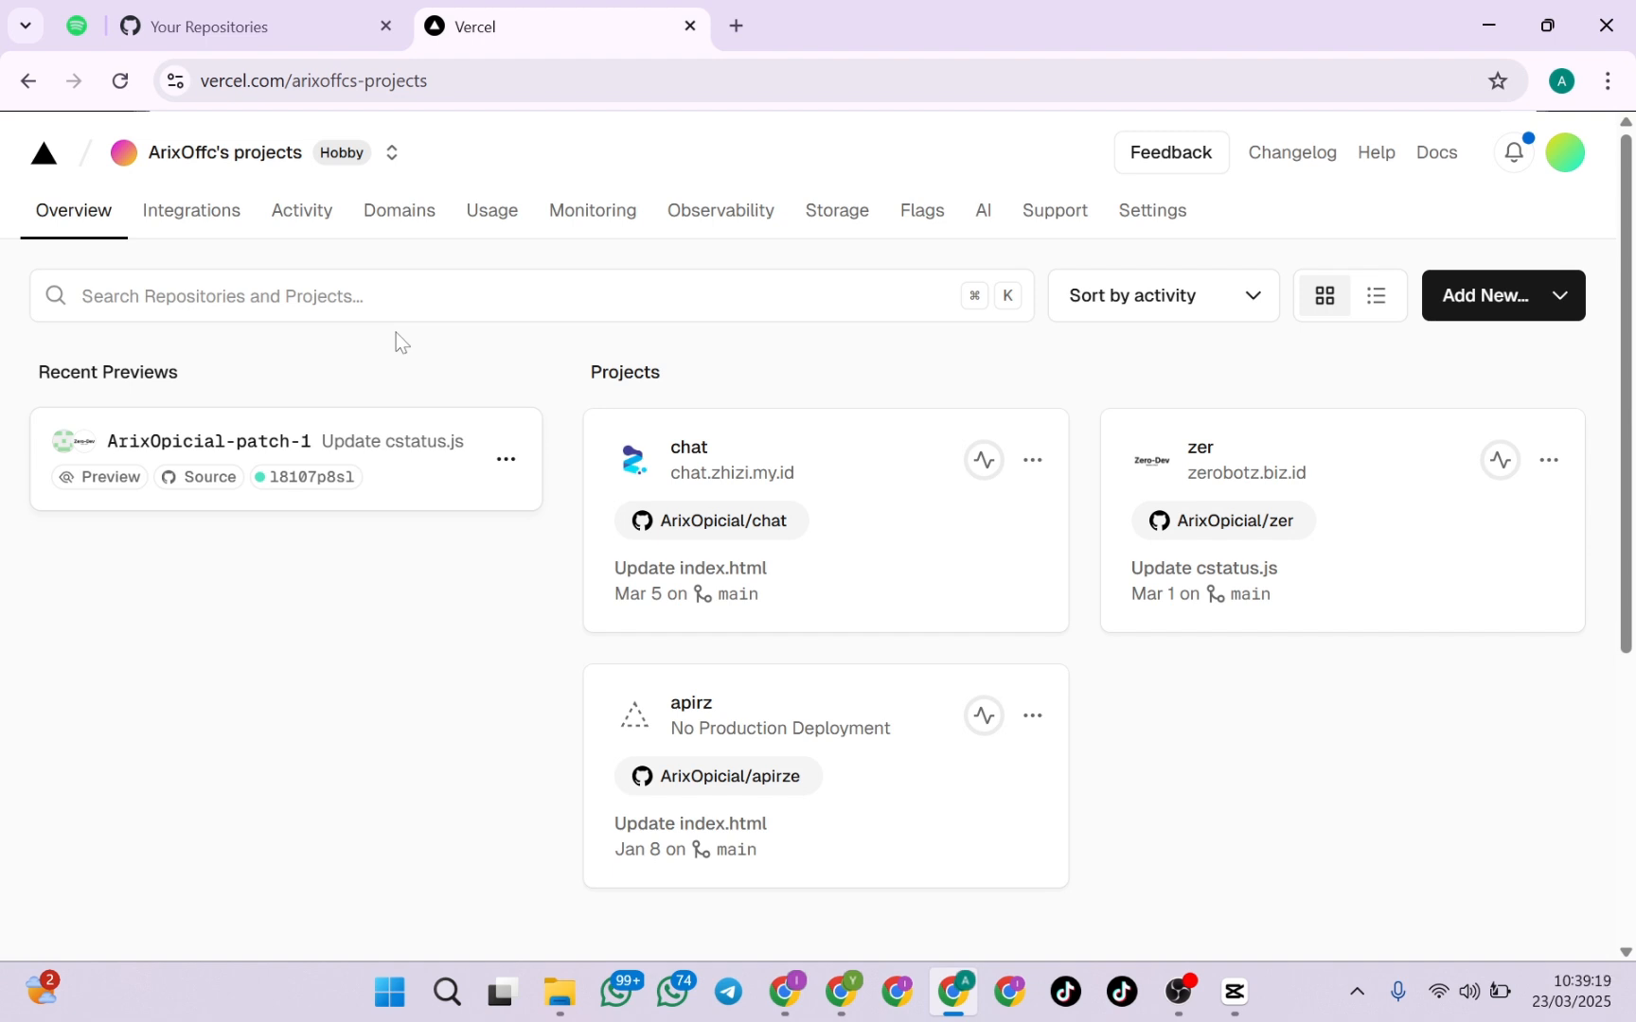
# Start a new Vercel project and connect GitHub as the Git provider for importing a repository
pyautogui.click(1560, 320)
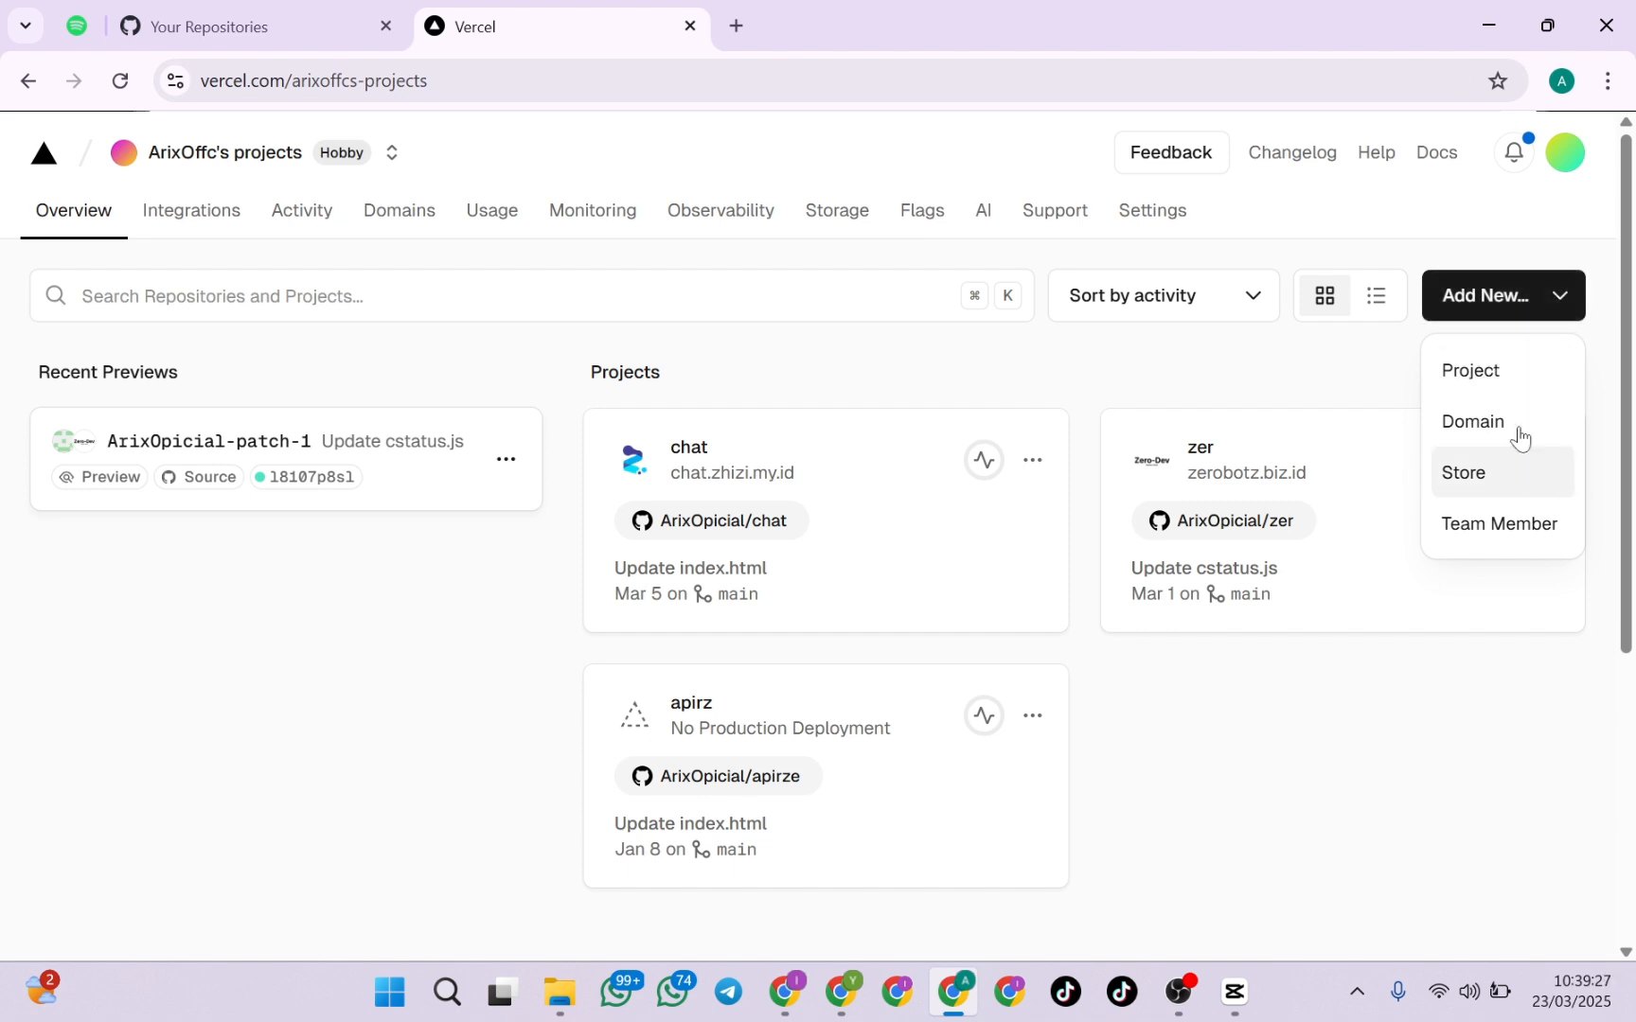
pyautogui.click(1480, 371)
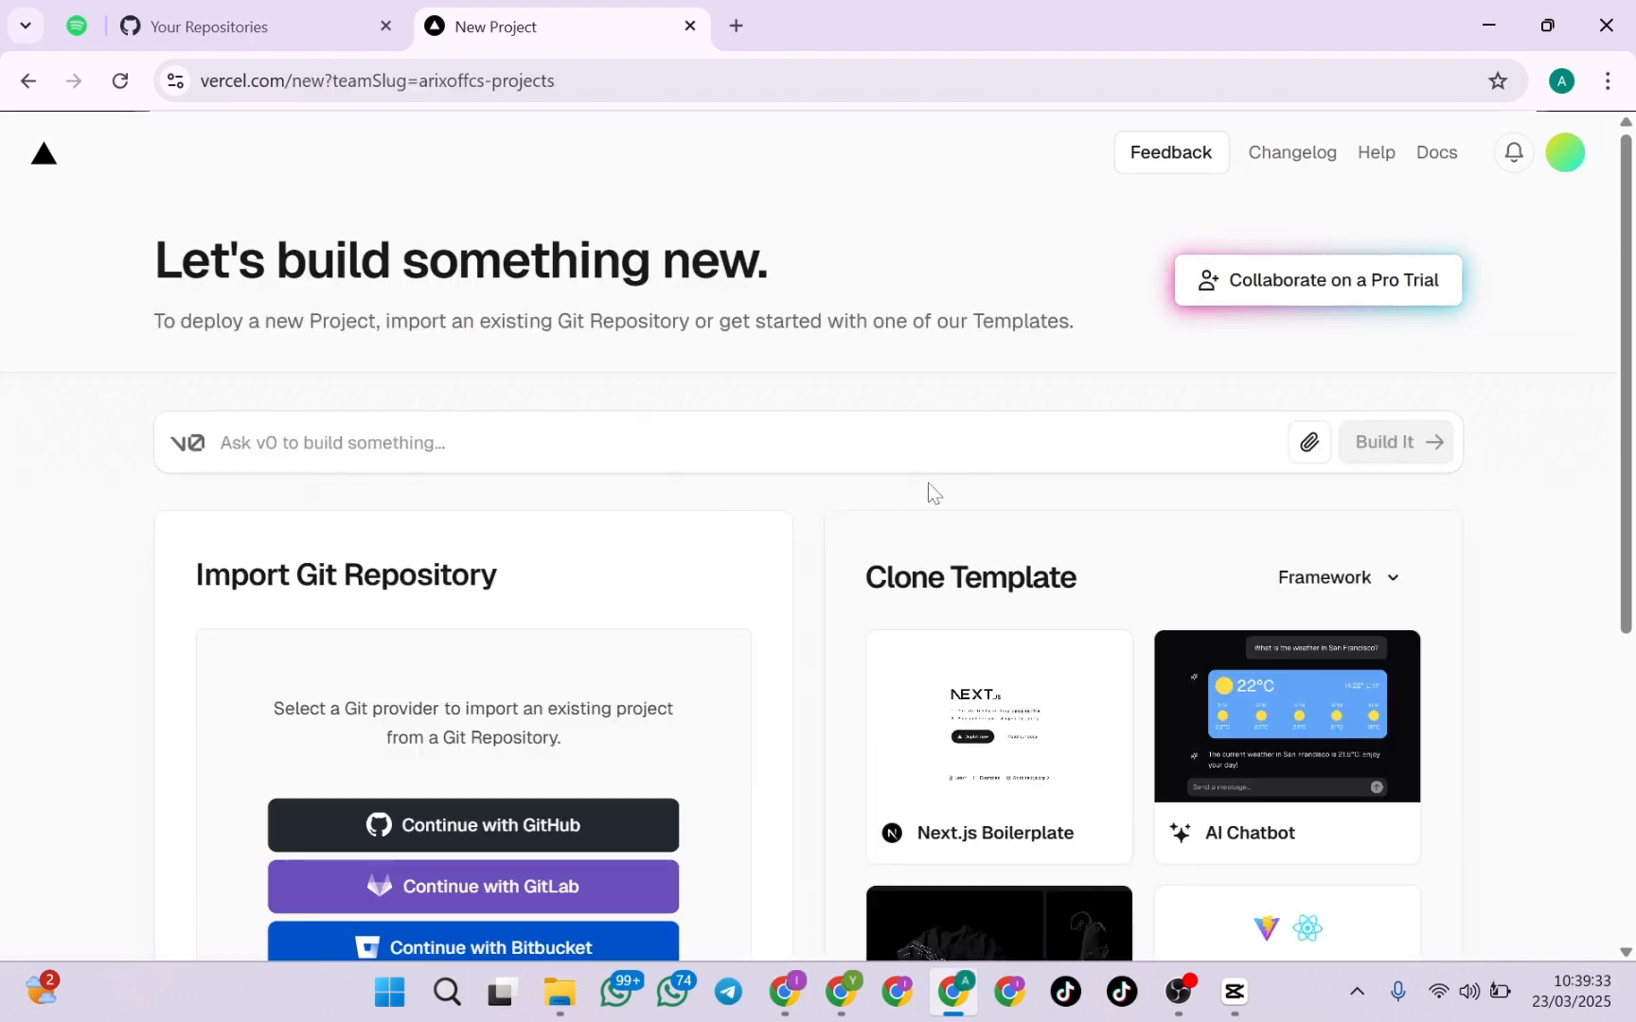
pyautogui.scroll(-5, 928, 492)
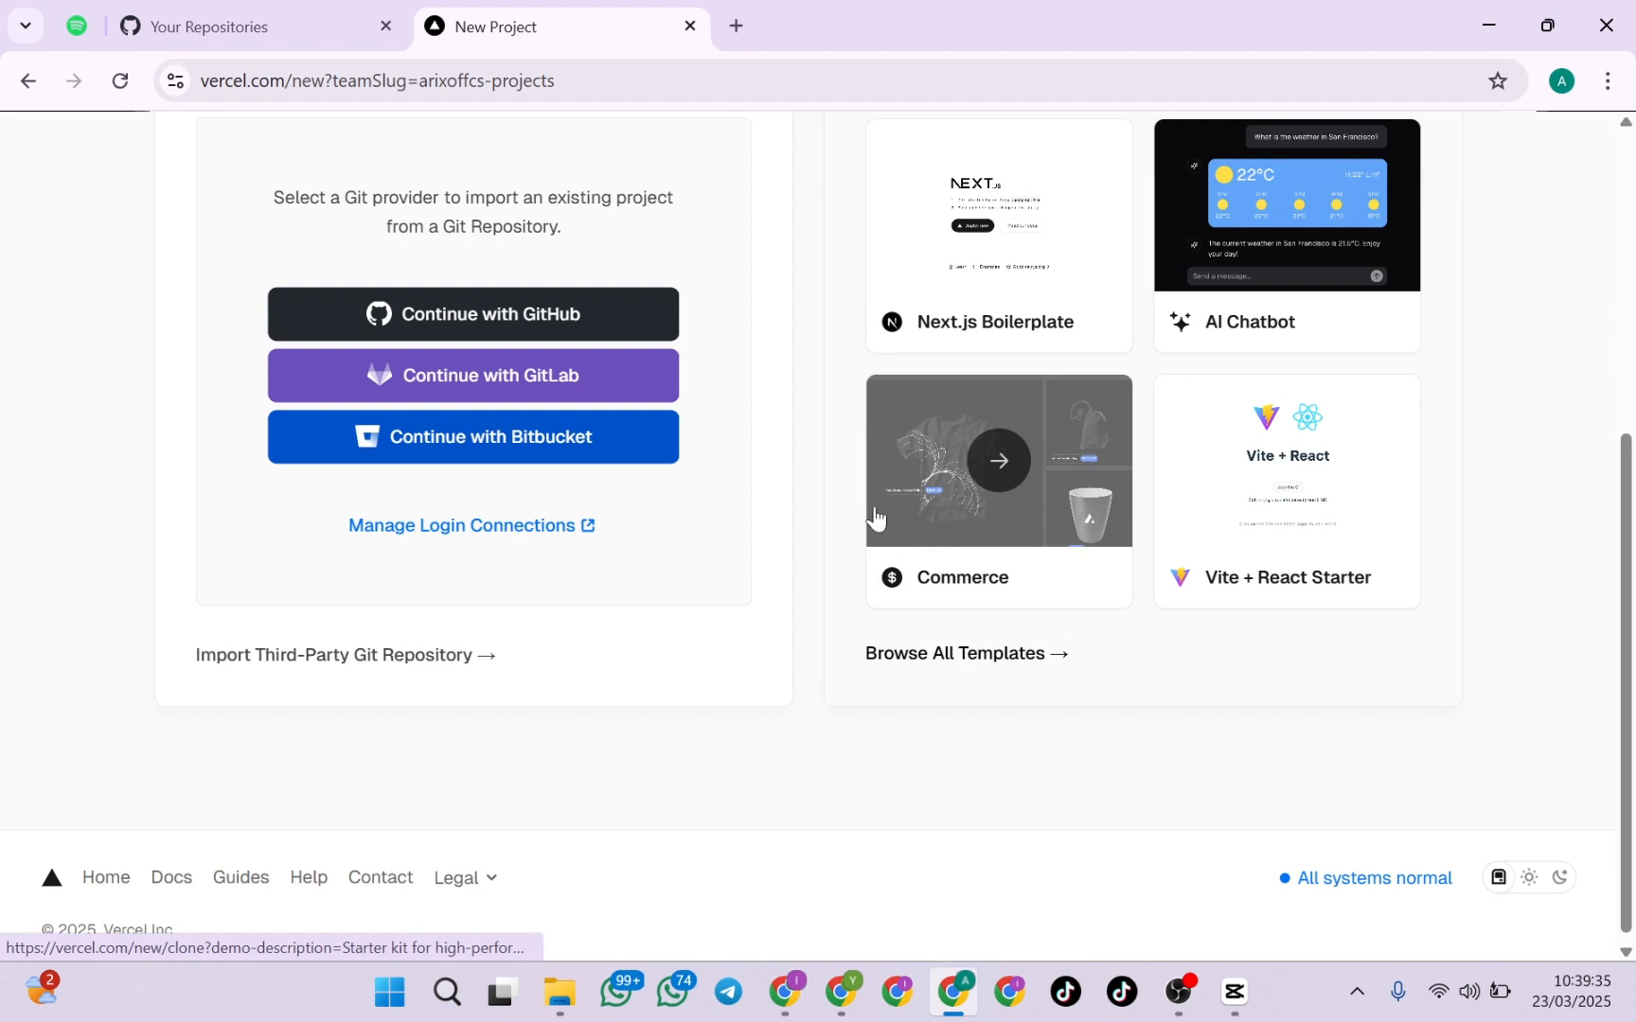
pyautogui.scroll(2, 555, 282)
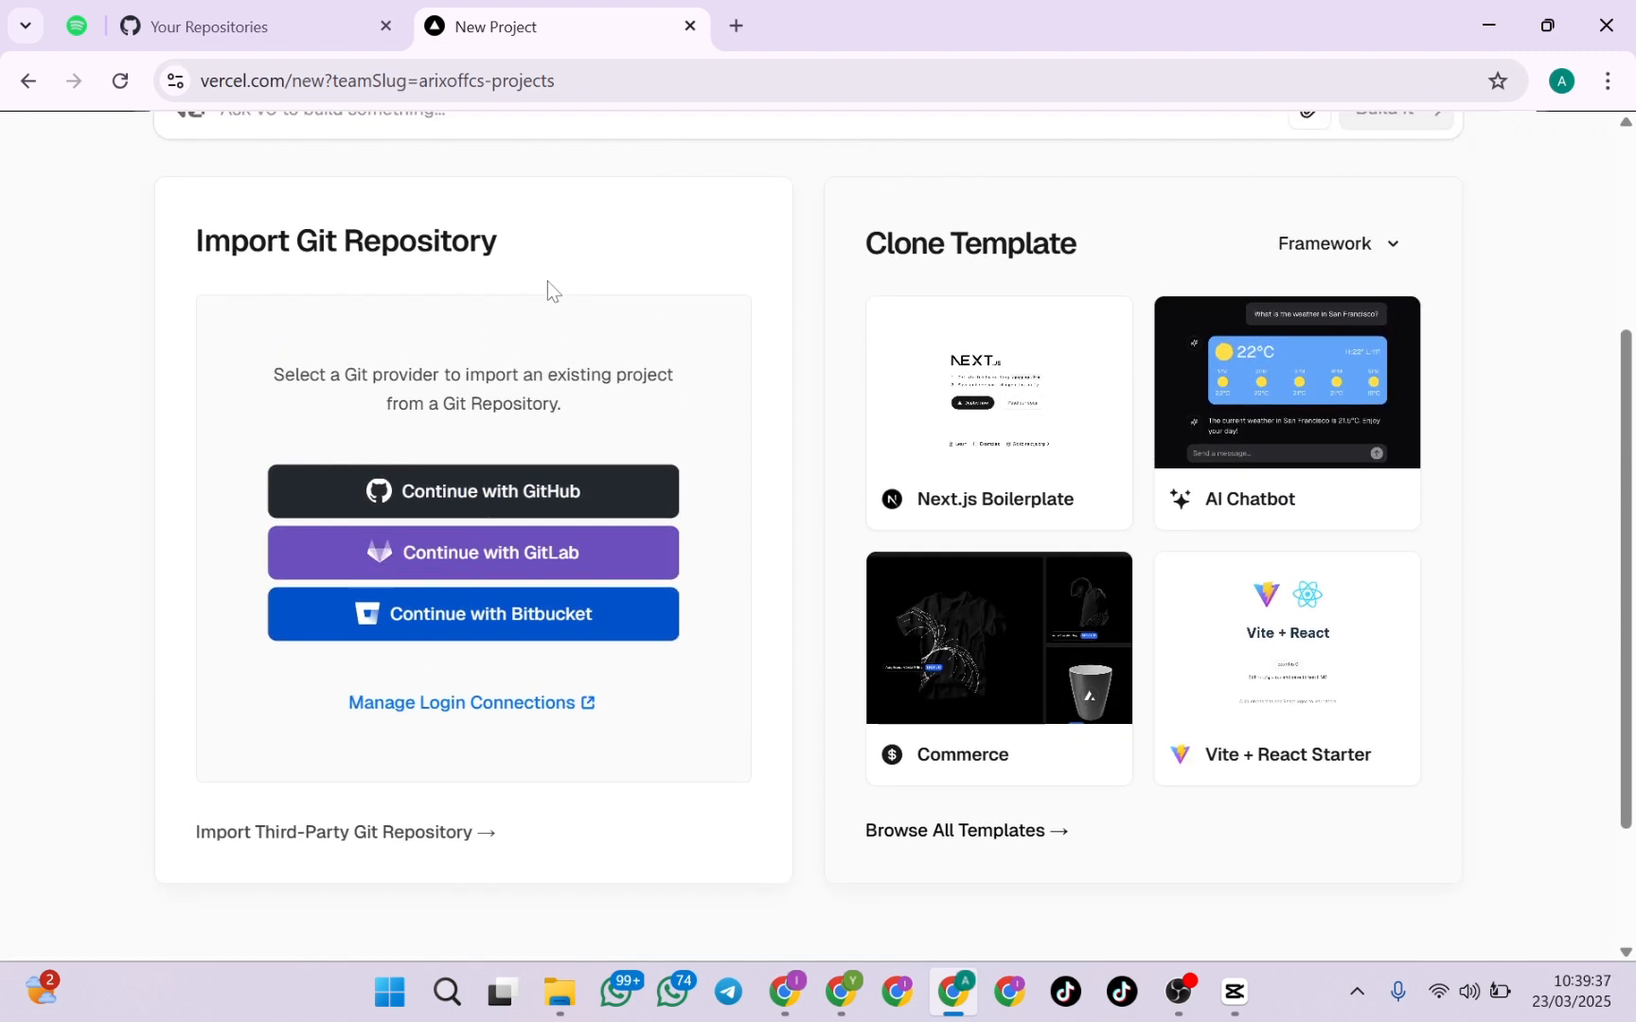
pyautogui.scroll(1, 547, 281)
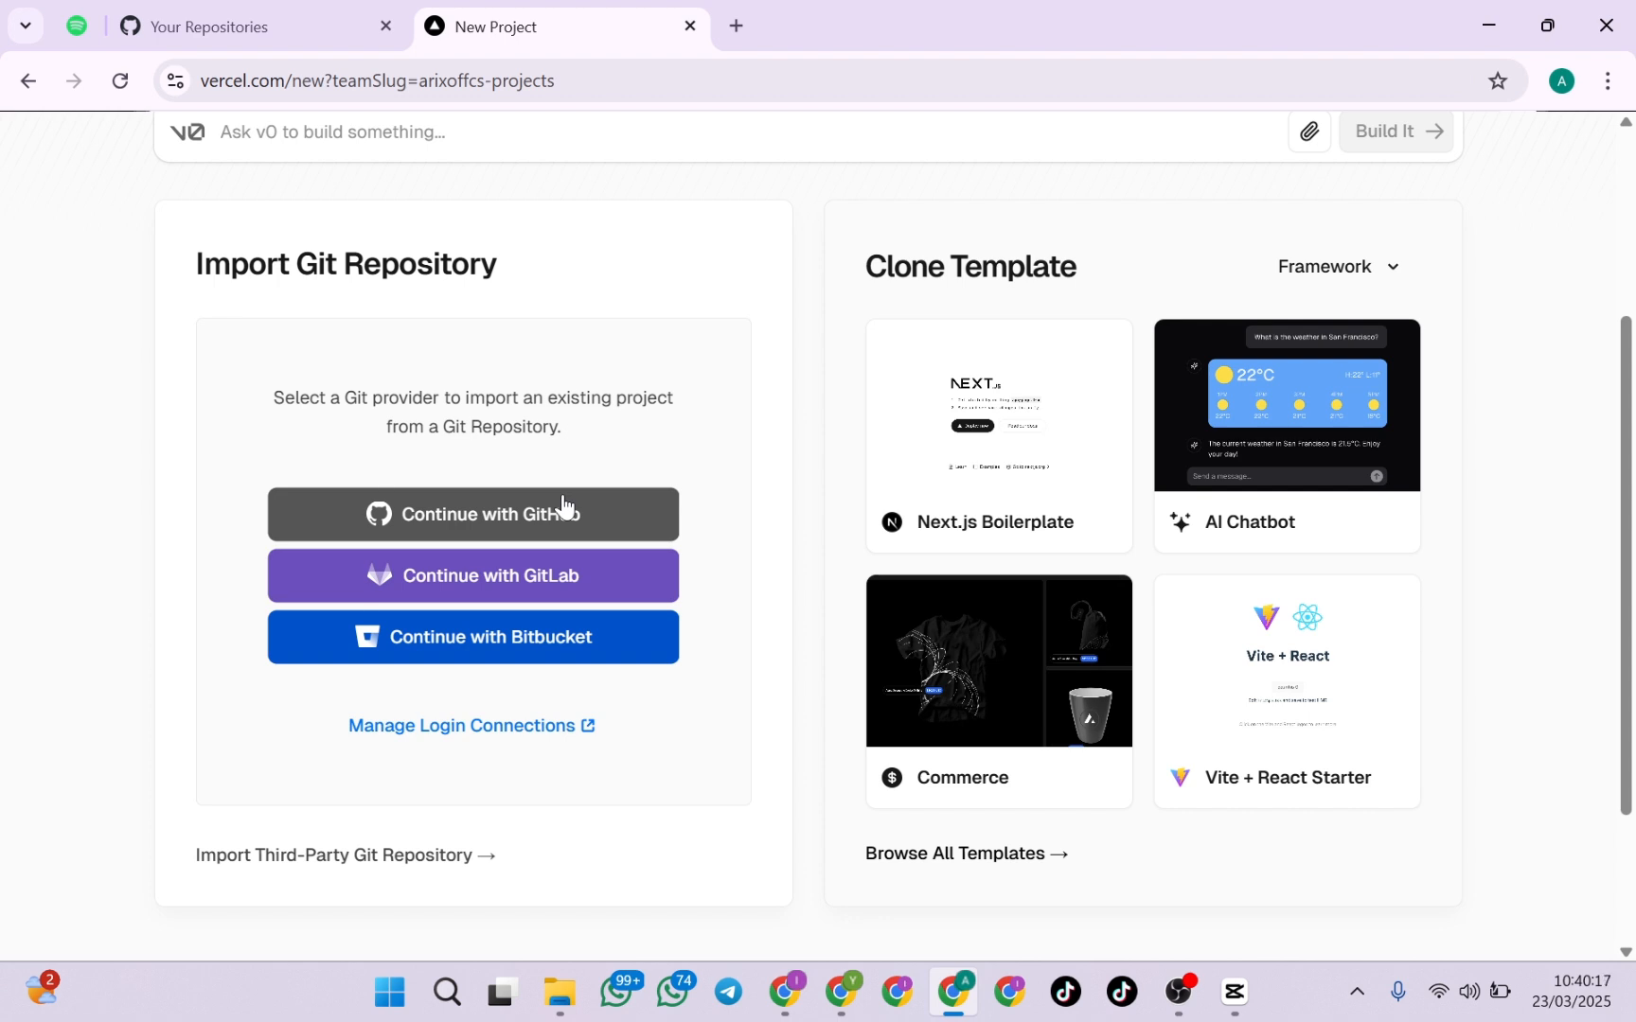
pyautogui.click(520, 535)
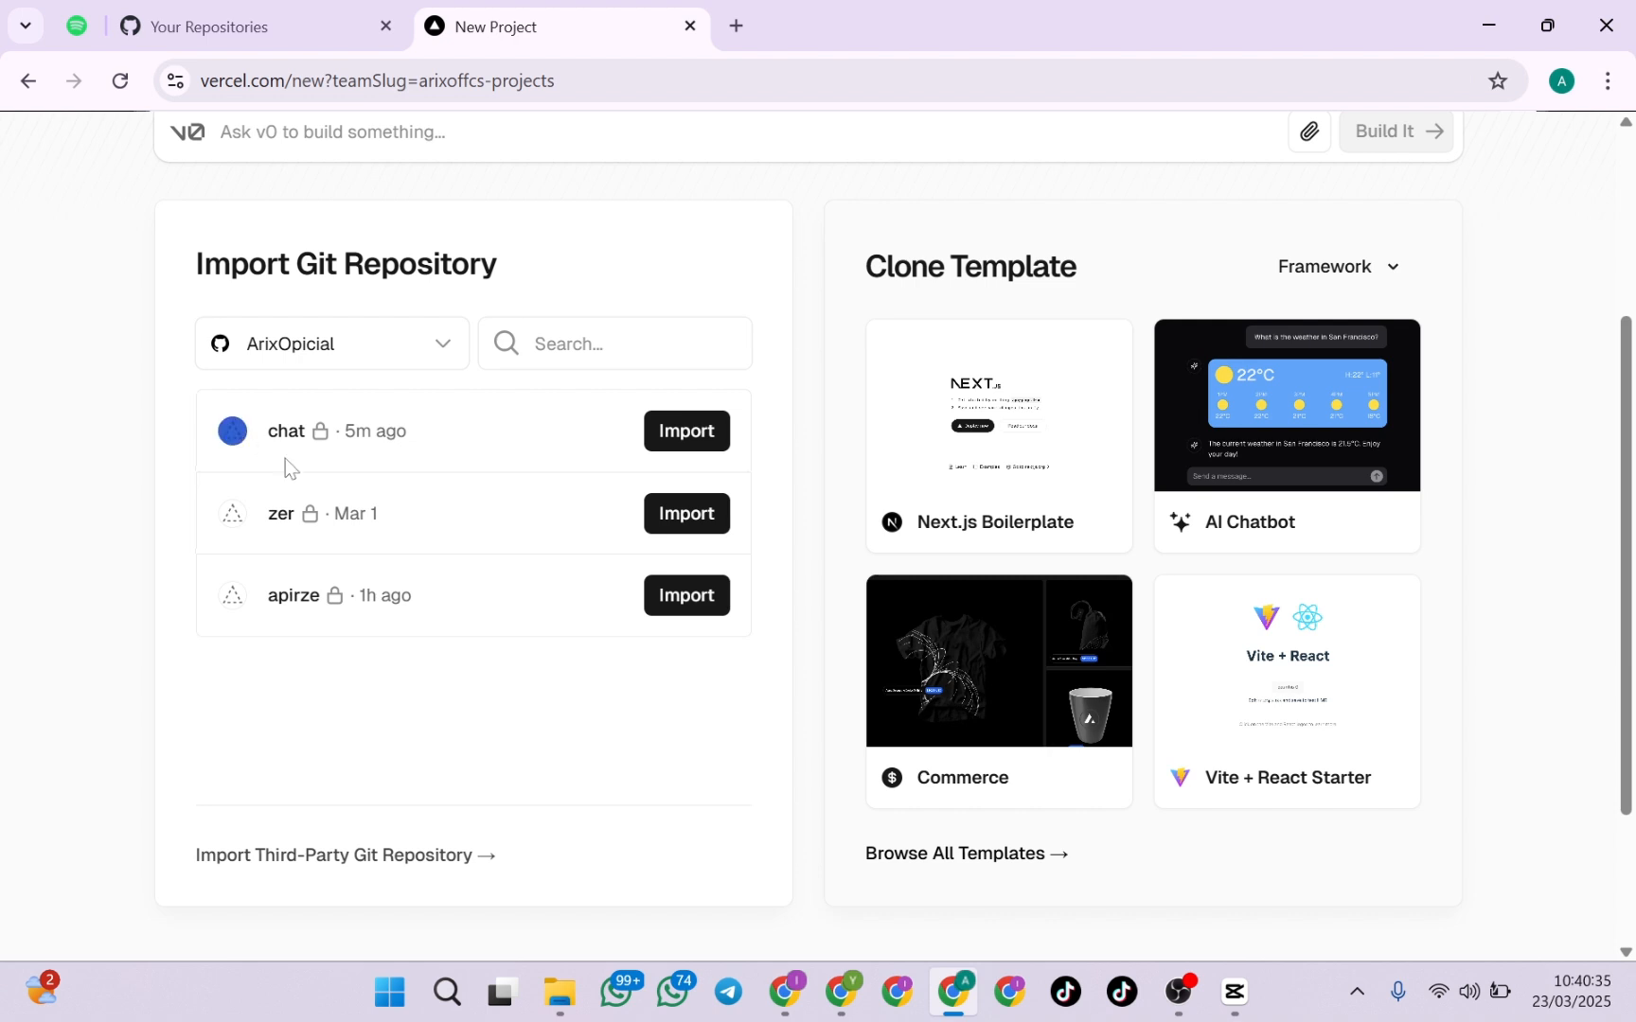
pyautogui.moveTo(285, 459); pyautogui.dragTo(452, 648)
pyautogui.click(452, 647)
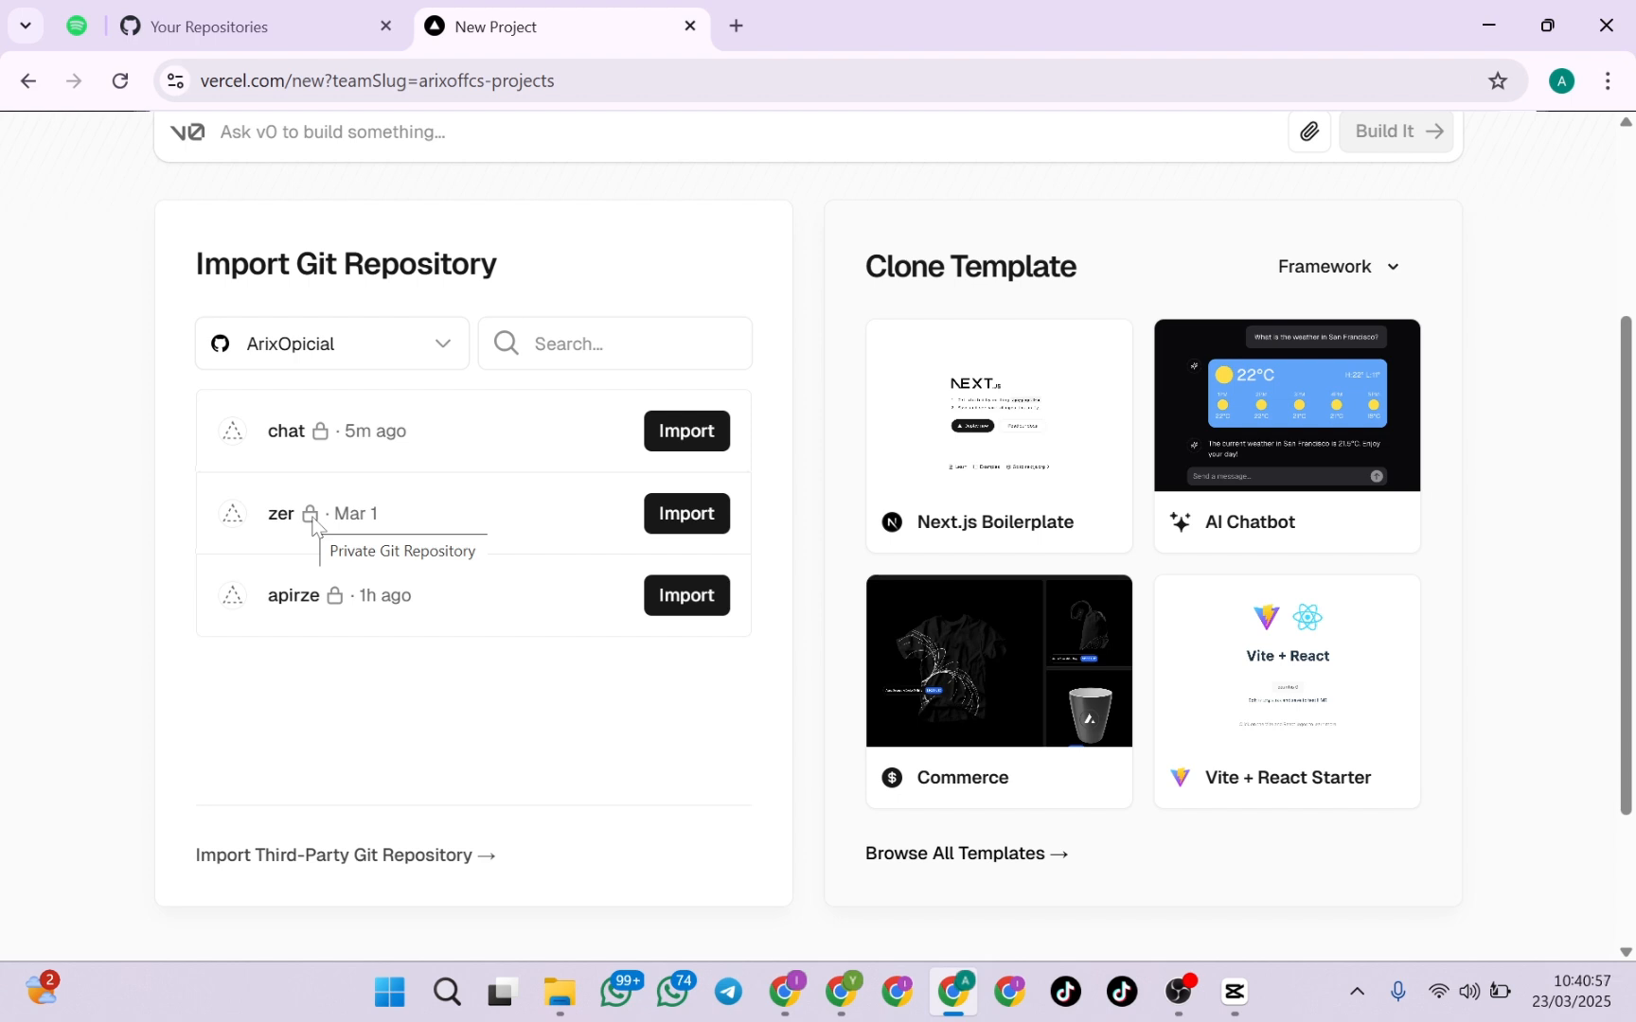
# Switch to GitHub and start a new repository named tutorial
pyautogui.click(256, 26)
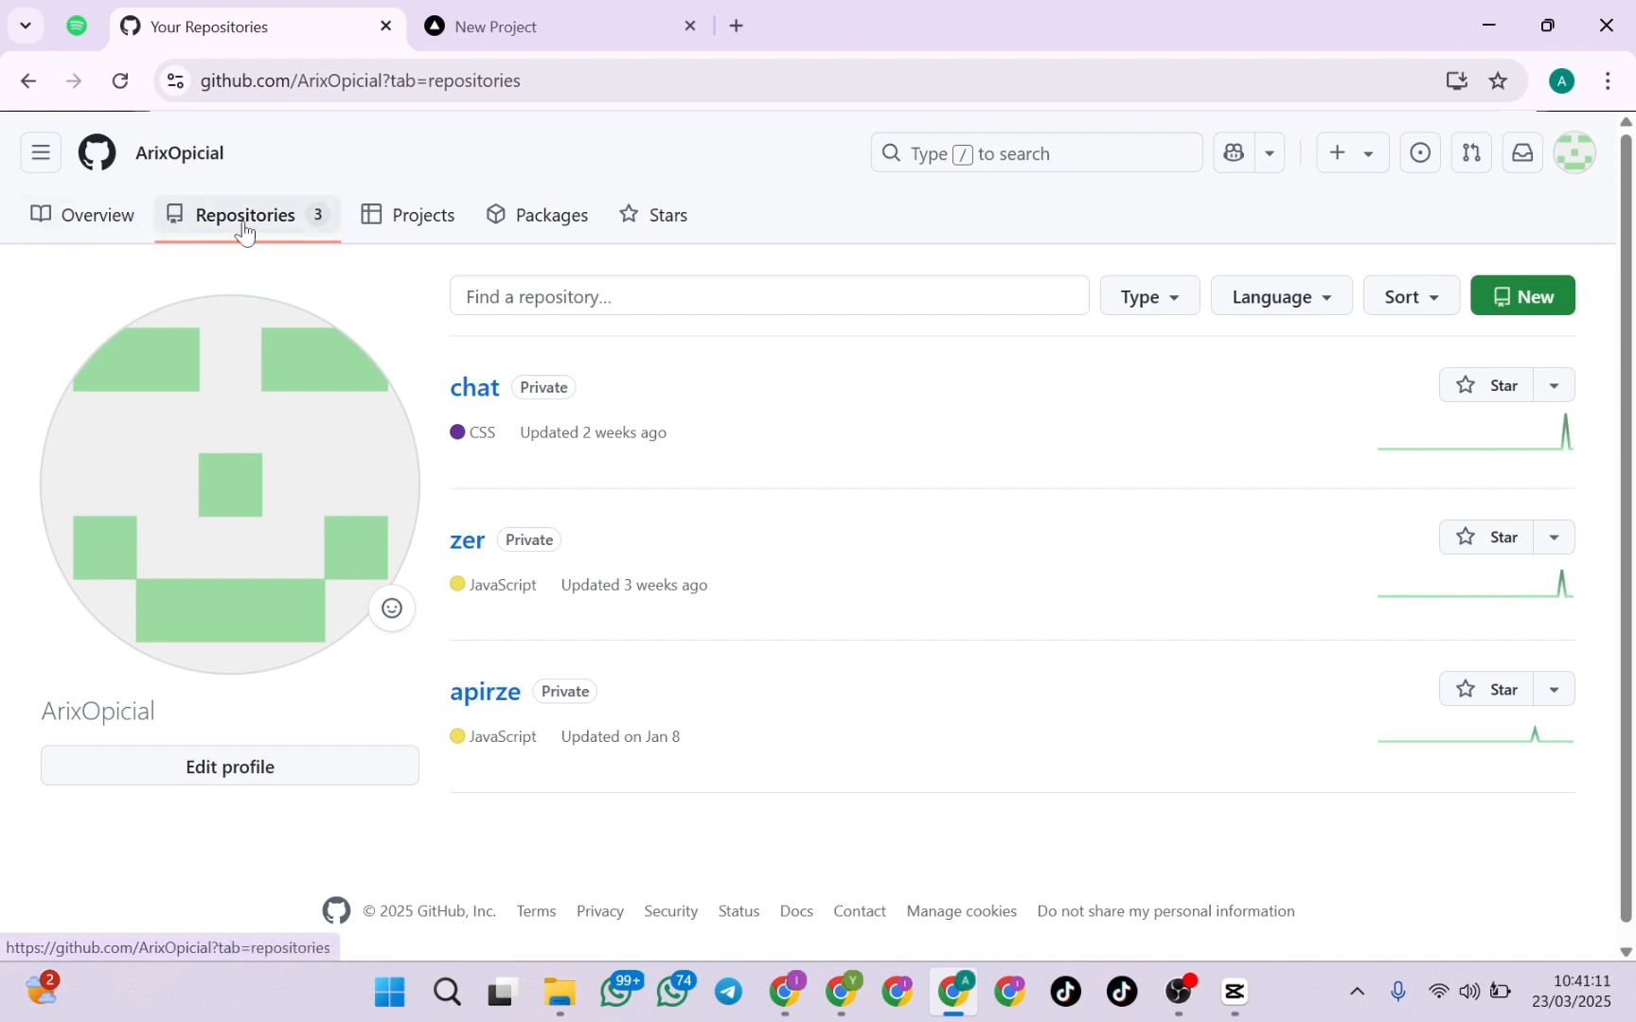
pyautogui.click(1524, 294)
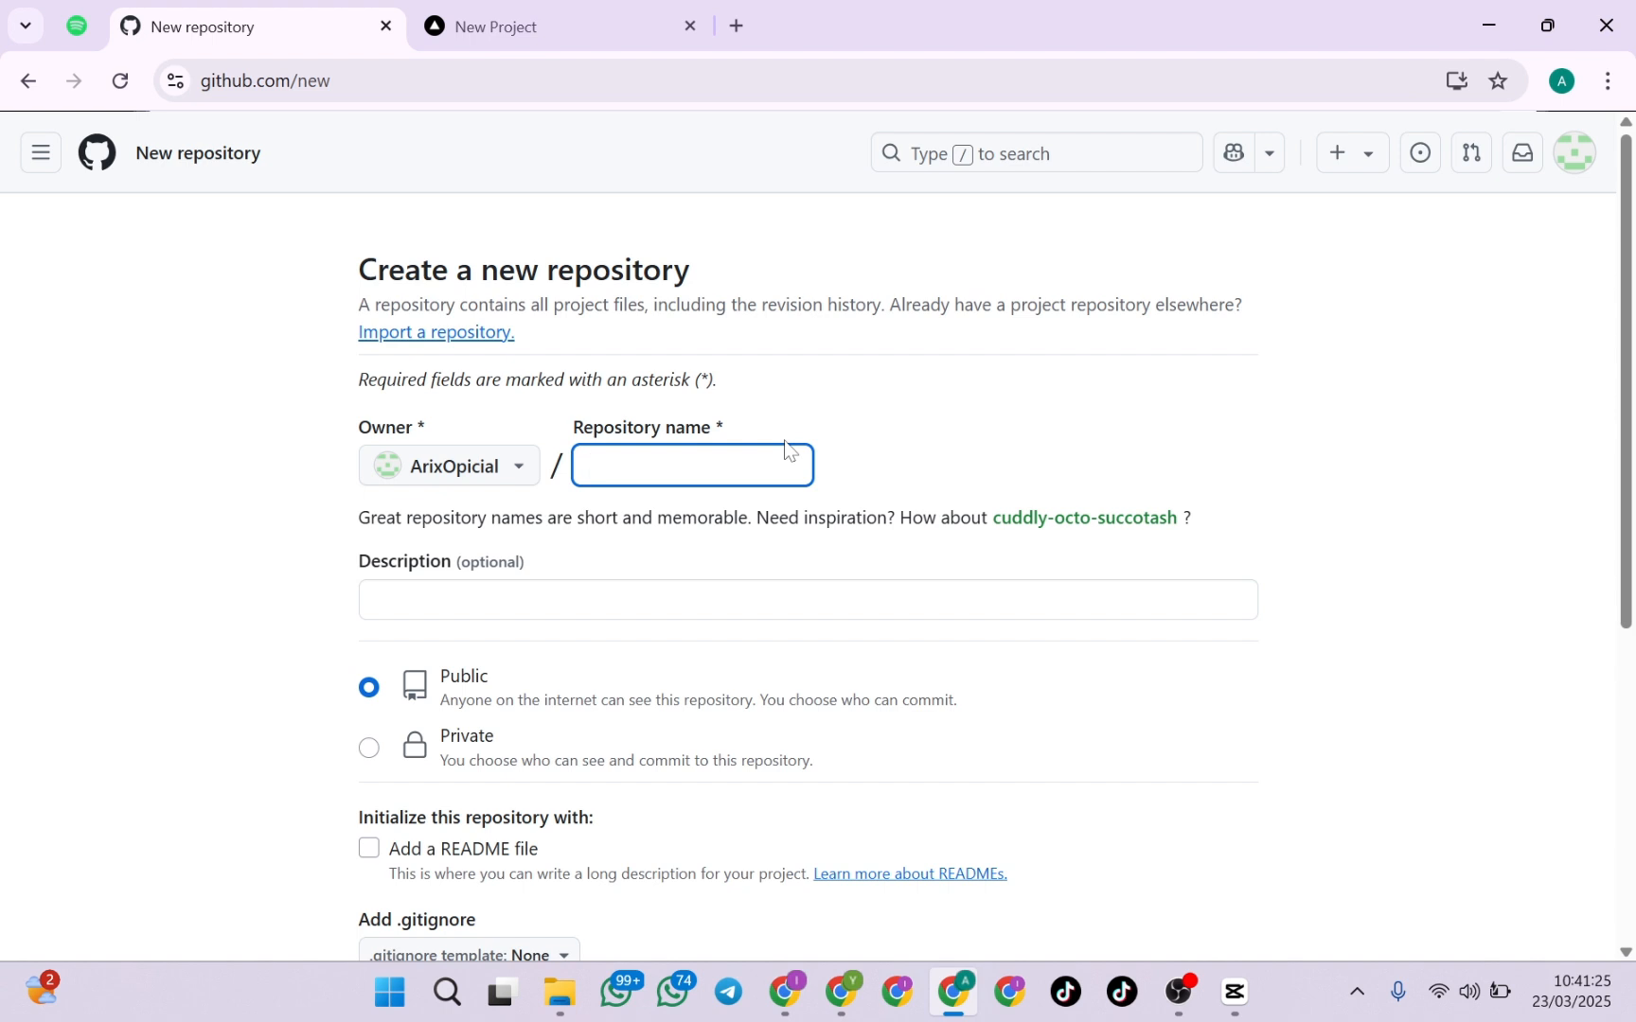
pyautogui.write('tutori')
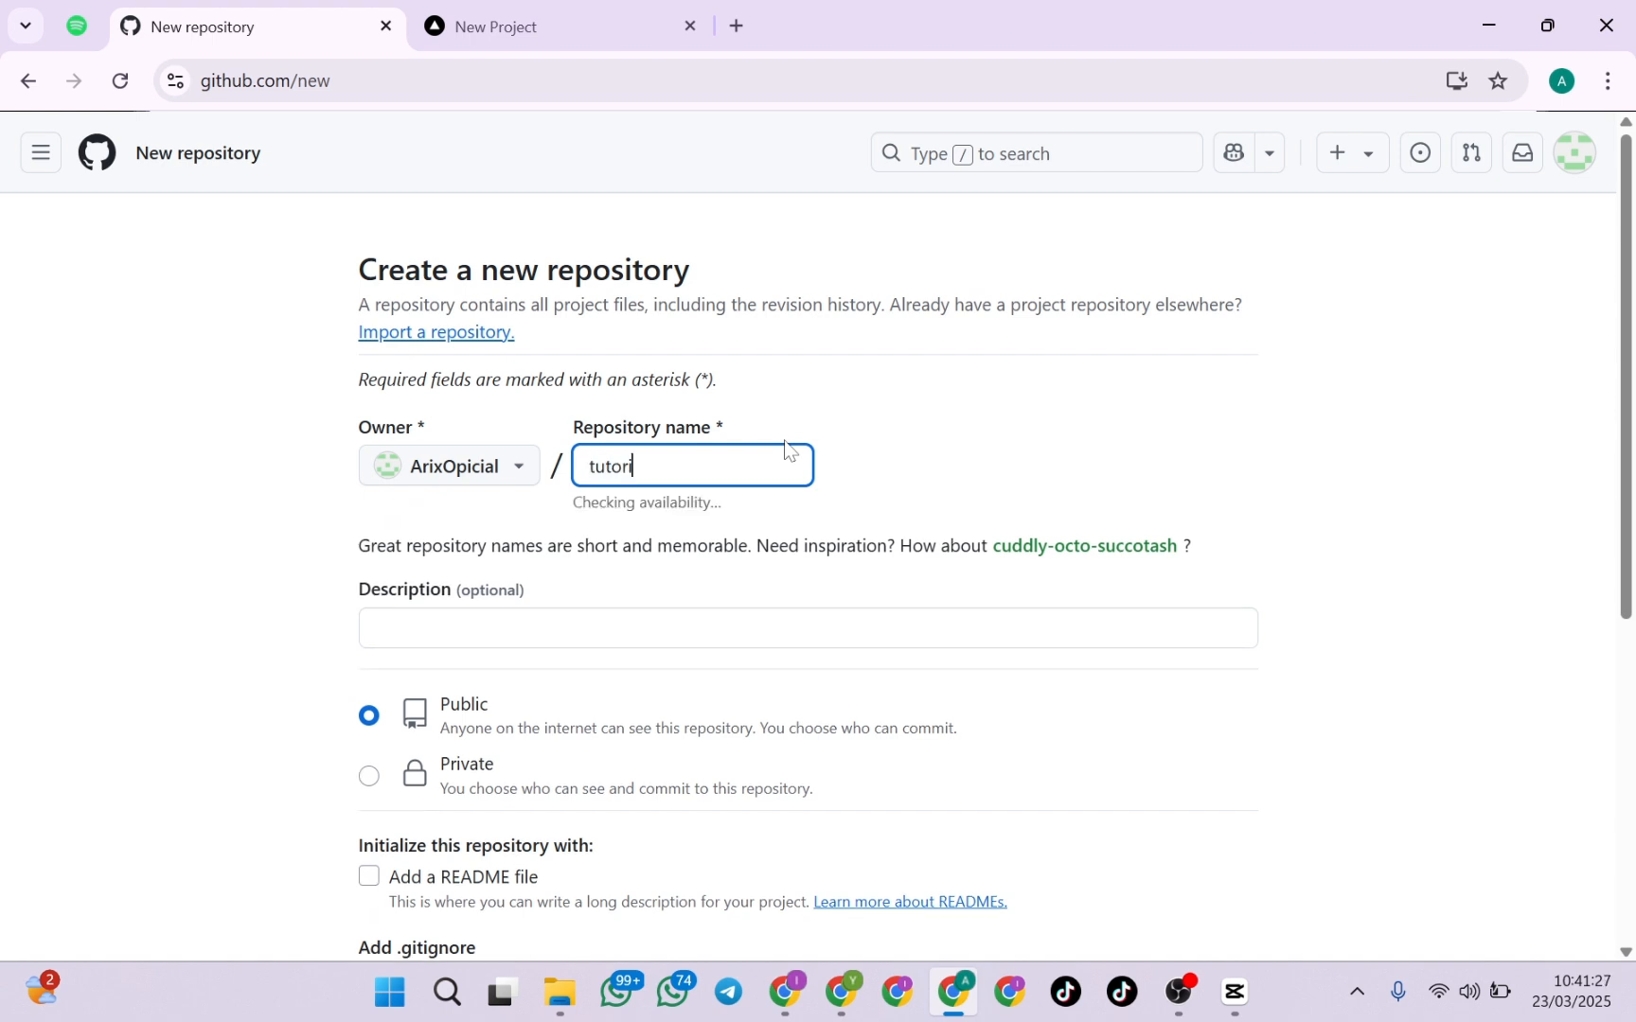
pyautogui.write('sal')
pyautogui.press('BackSpace')
pyautogui.press('BackSpace')
pyautogui.press('BackSpace')
pyautogui.write('al')
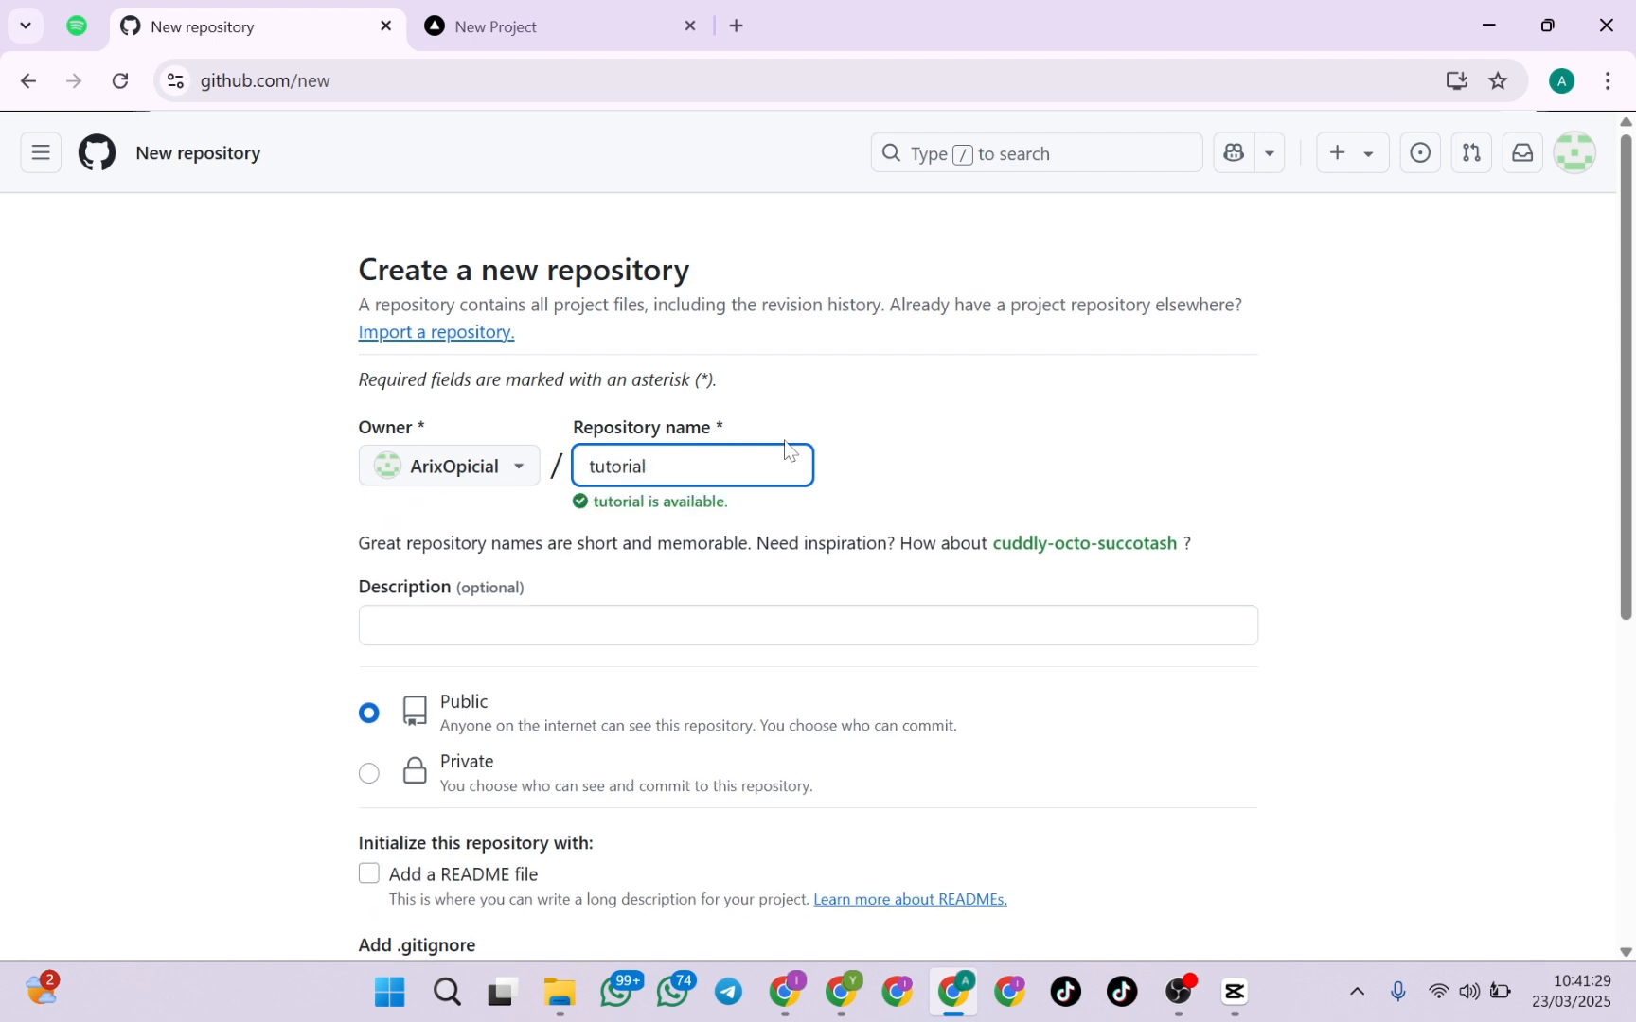
pyautogui.scroll(-1, 879, 534)
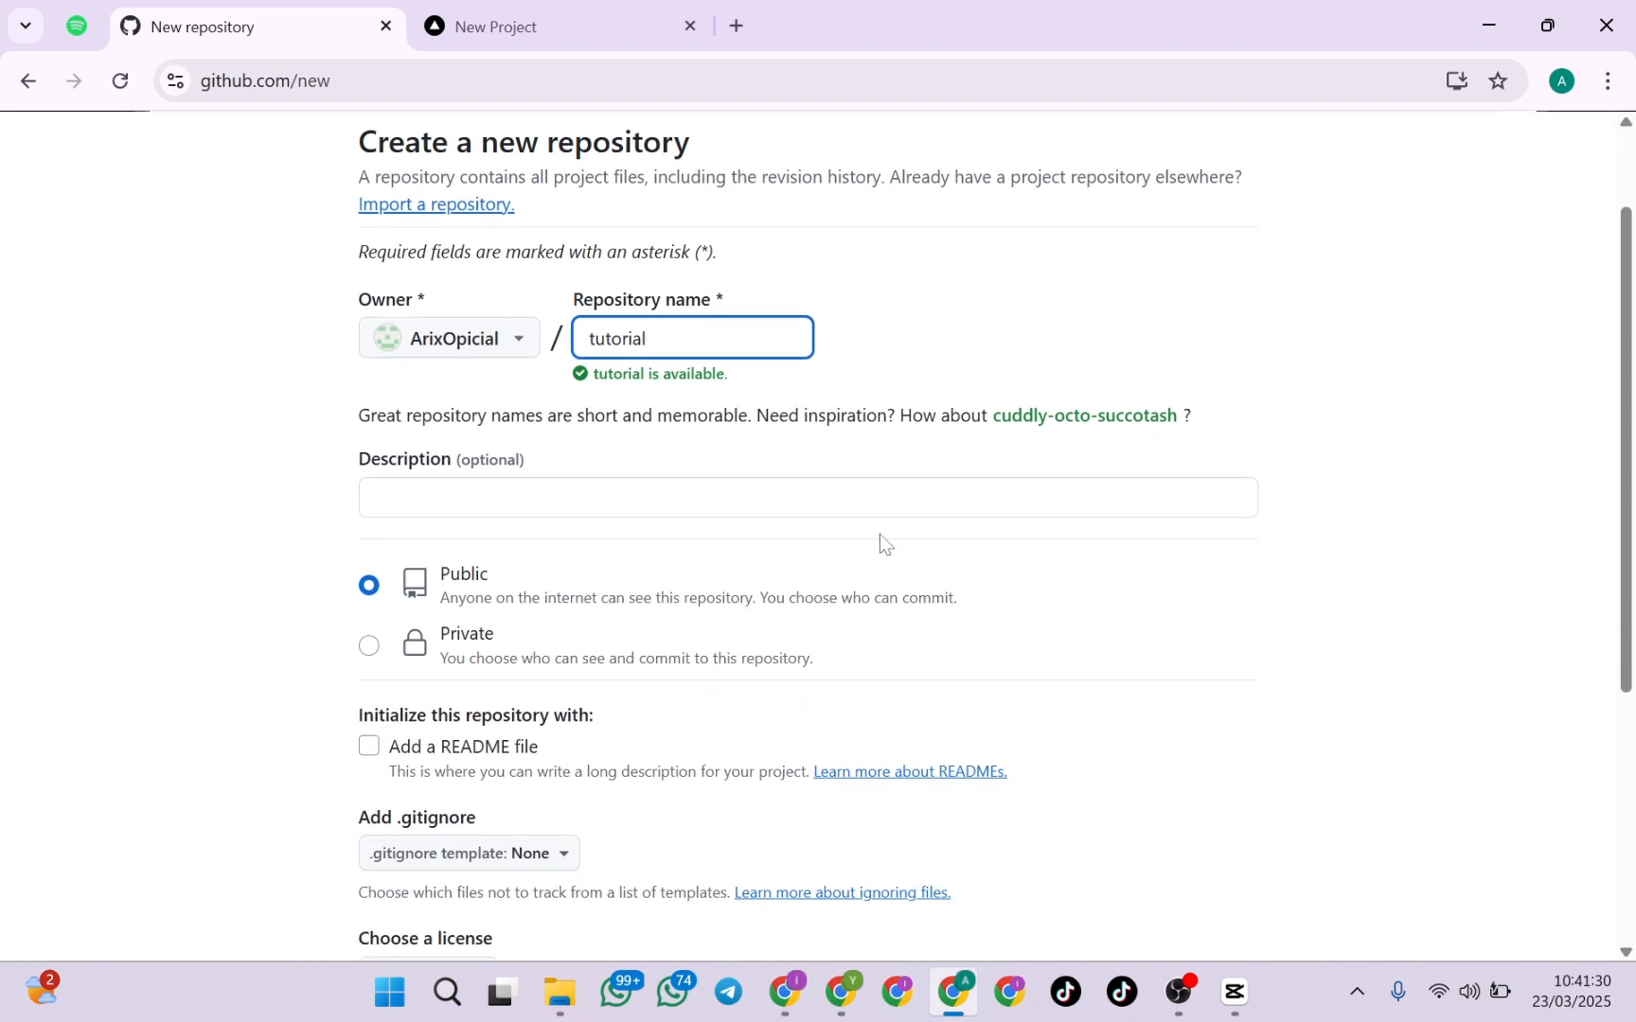
pyautogui.click(734, 496)
pyautogui.click(724, 461)
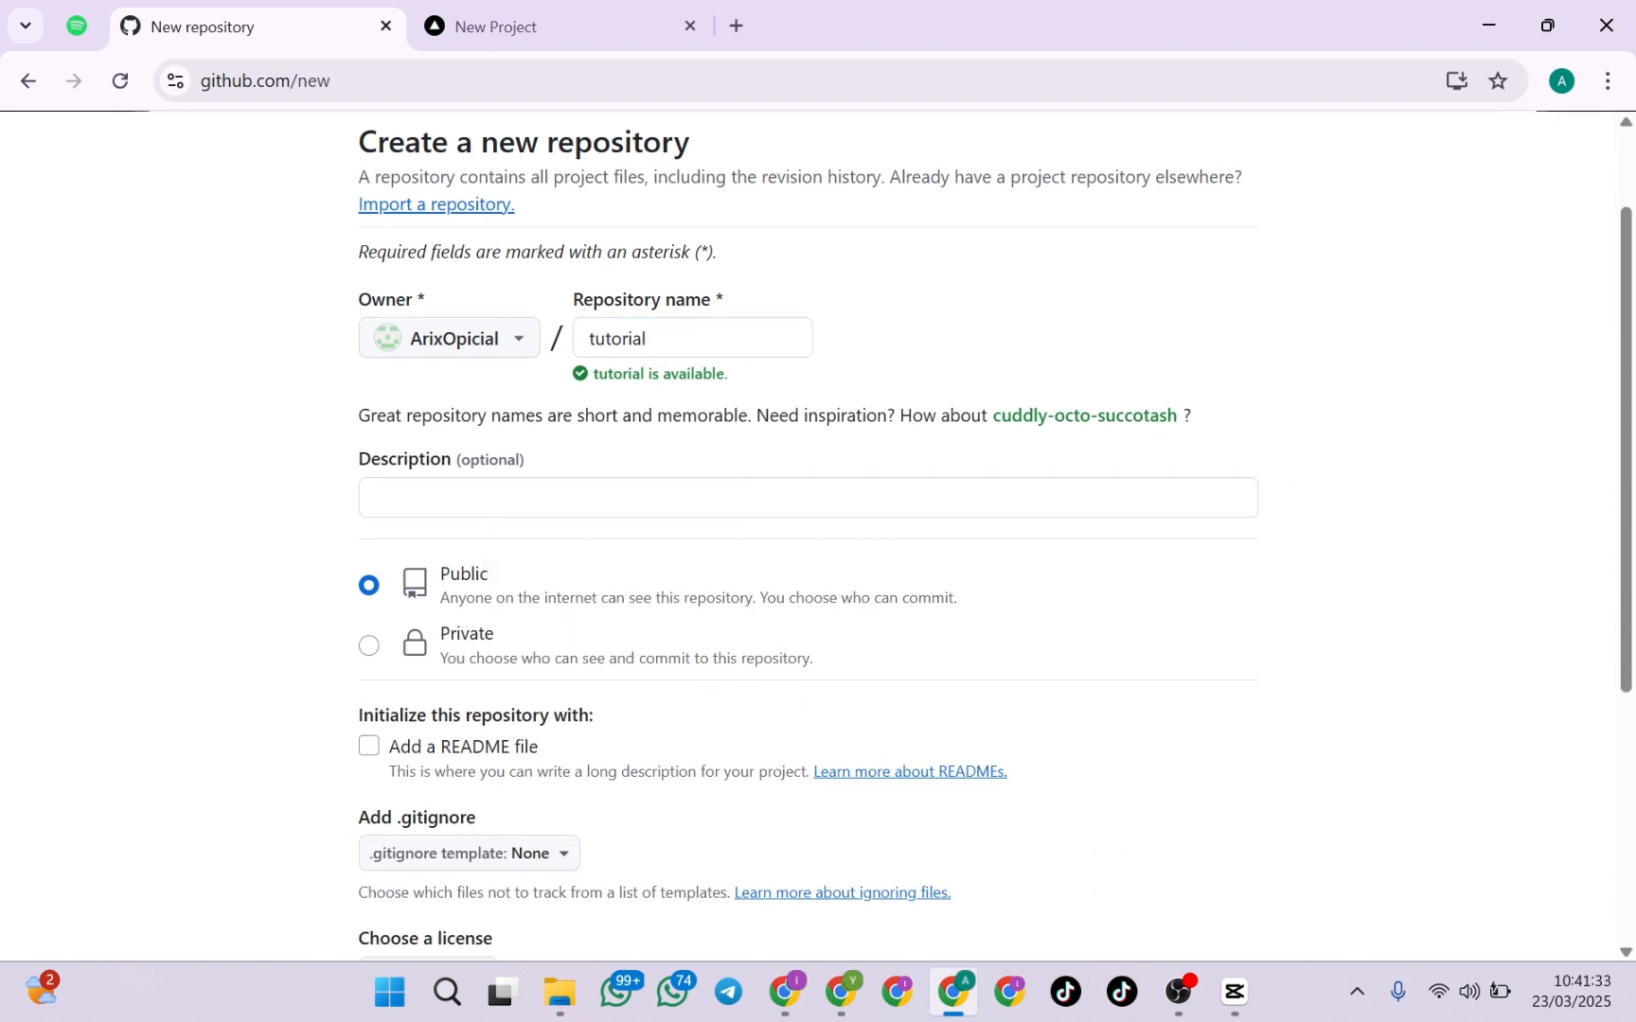
pyautogui.moveTo(439, 574); pyautogui.dragTo(483, 584)
pyautogui.click(497, 579)
pyautogui.scroll(2, 212, 468)
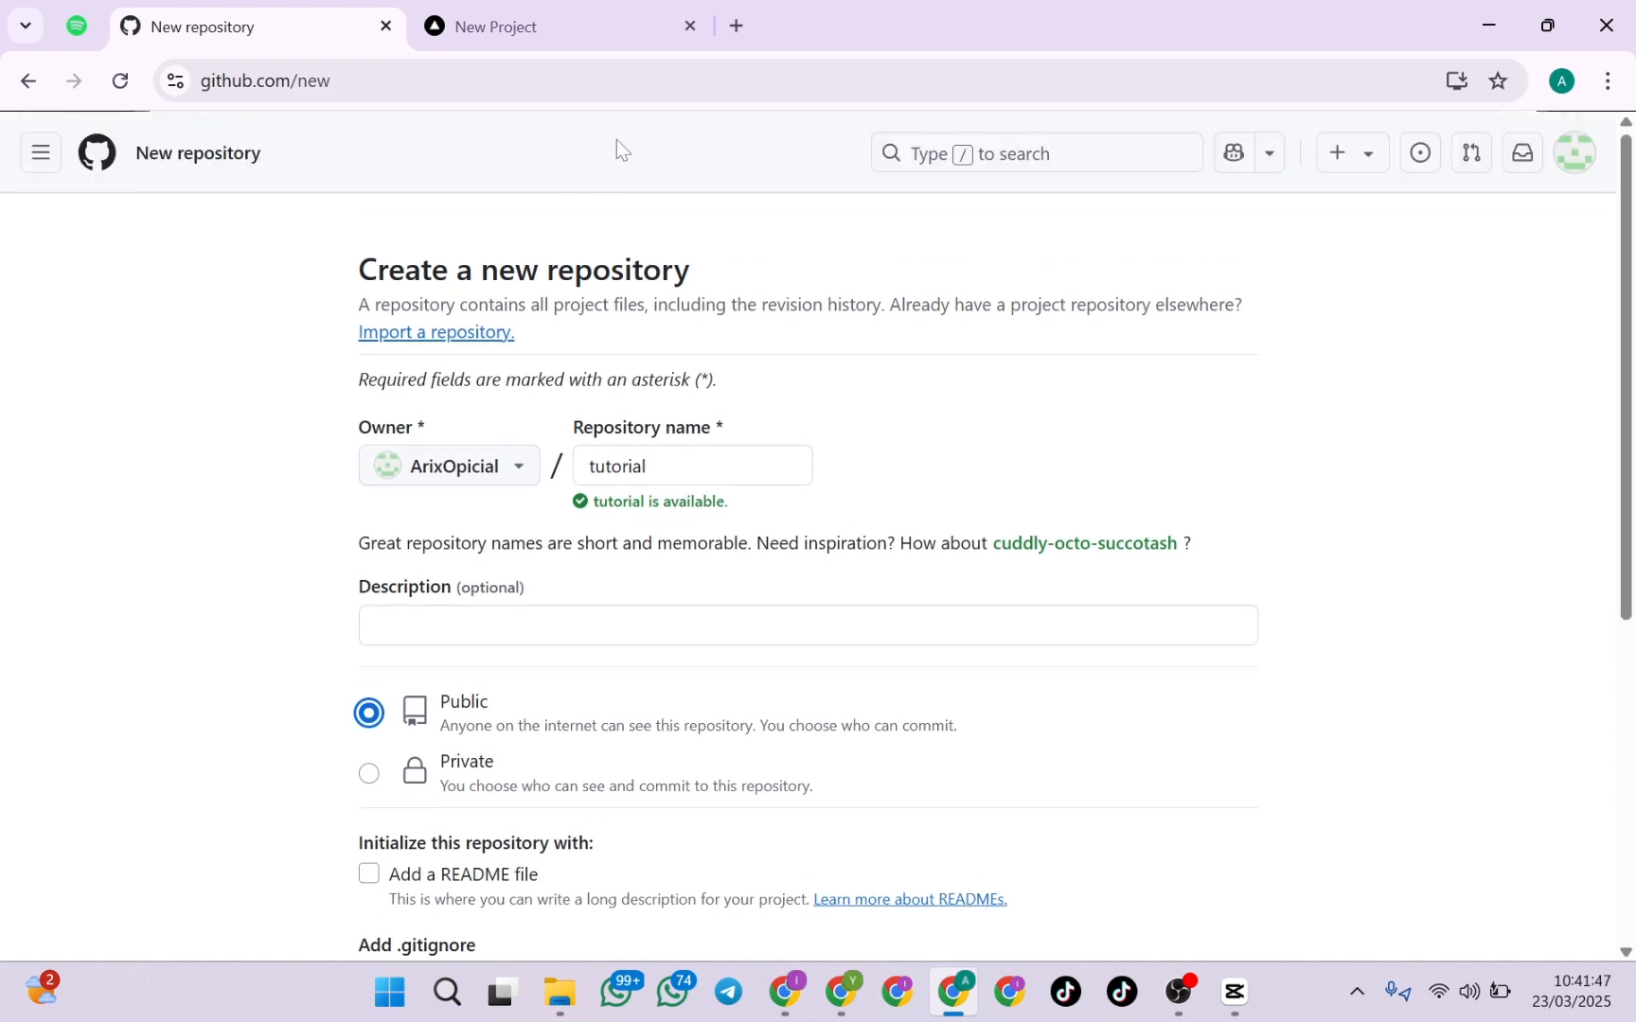
pyautogui.click(1003, 157)
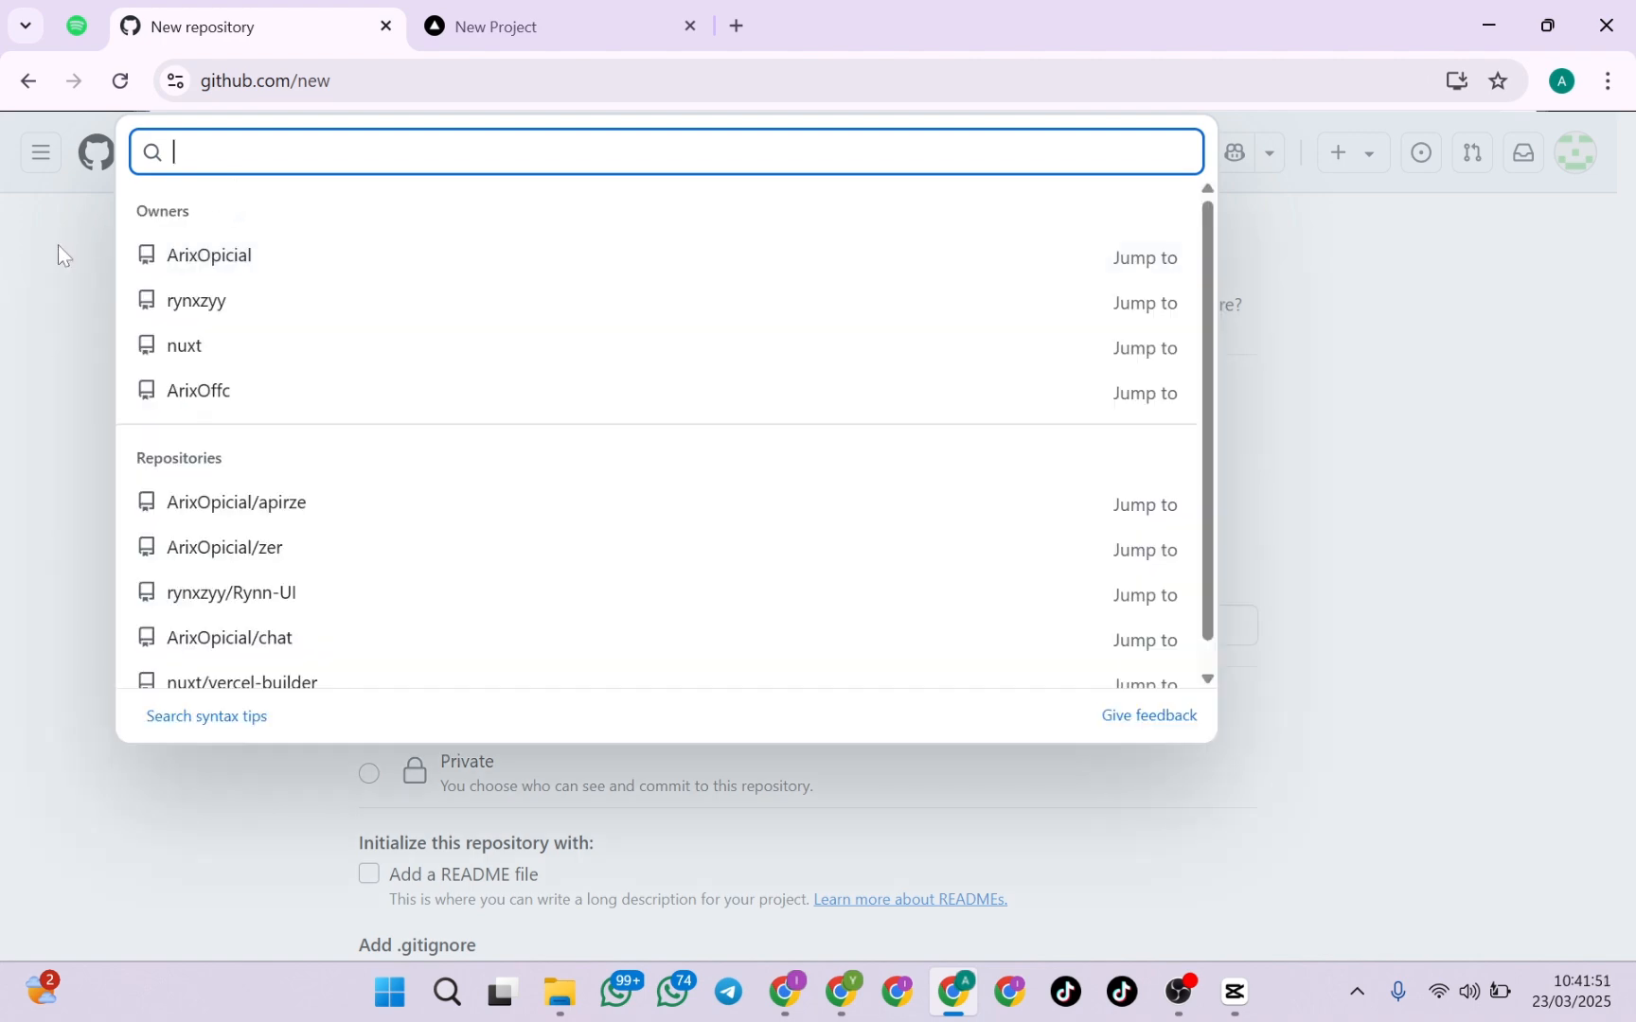
pyautogui.click(59, 243)
# Set the new repository's visibility to Private
pyautogui.scroll(-3, 168, 470)
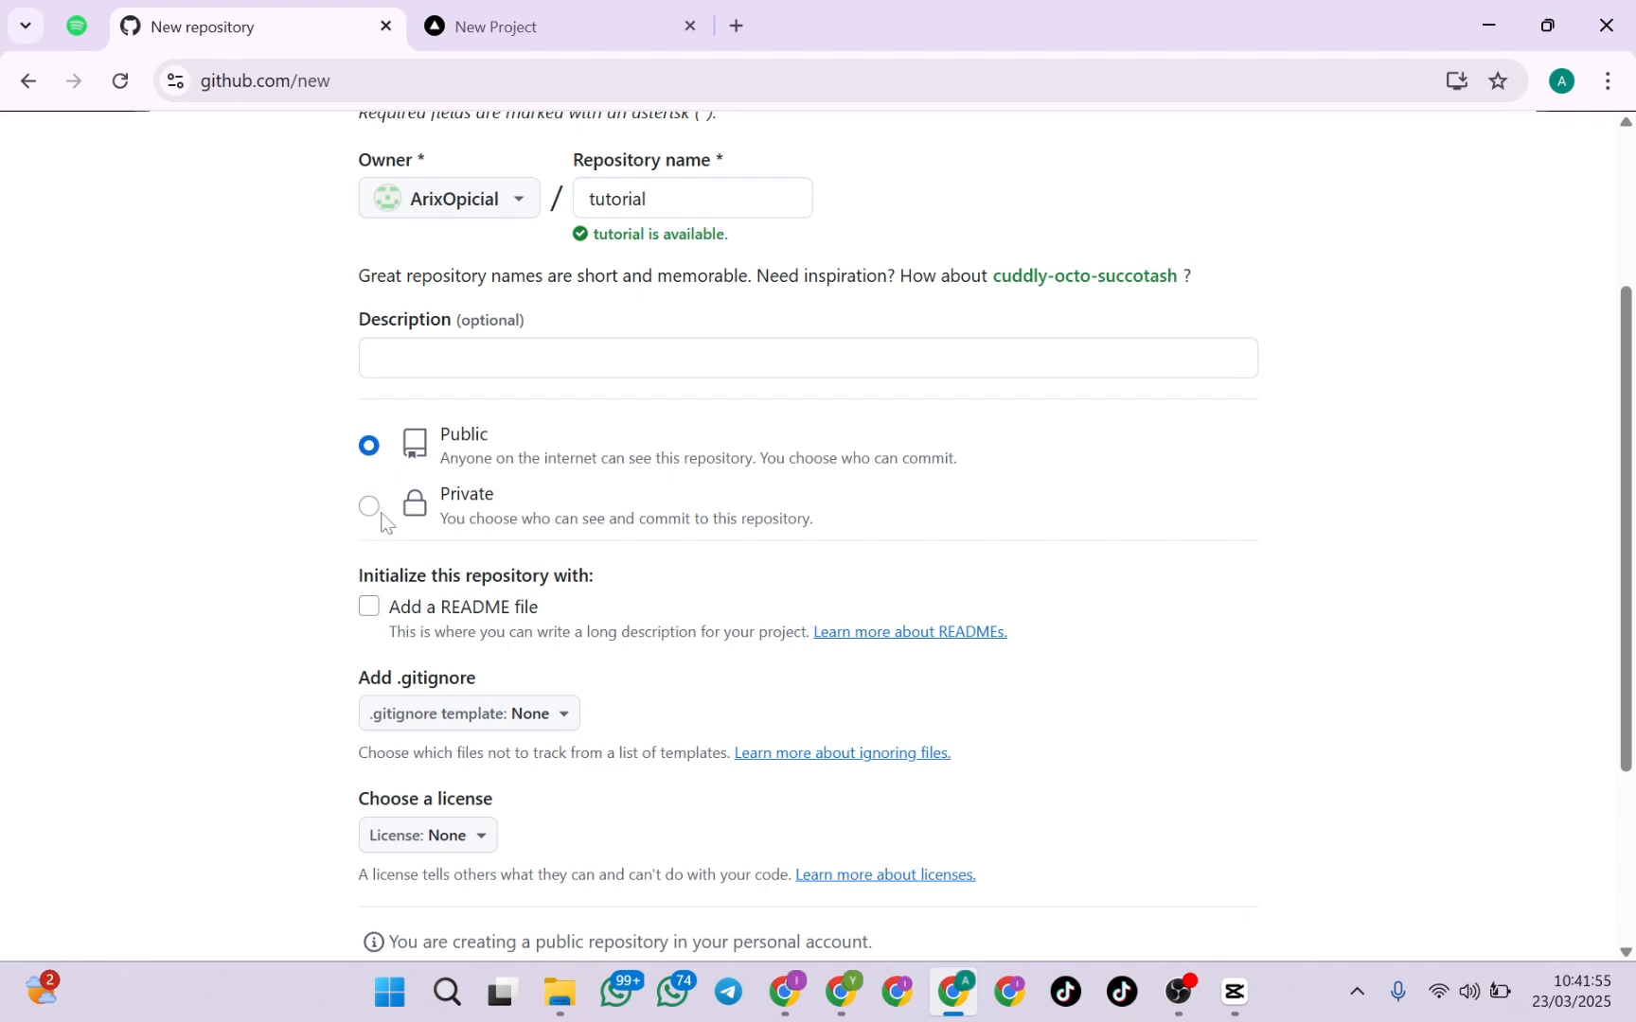
pyautogui.click(372, 509)
pyautogui.scroll(3, 369, 516)
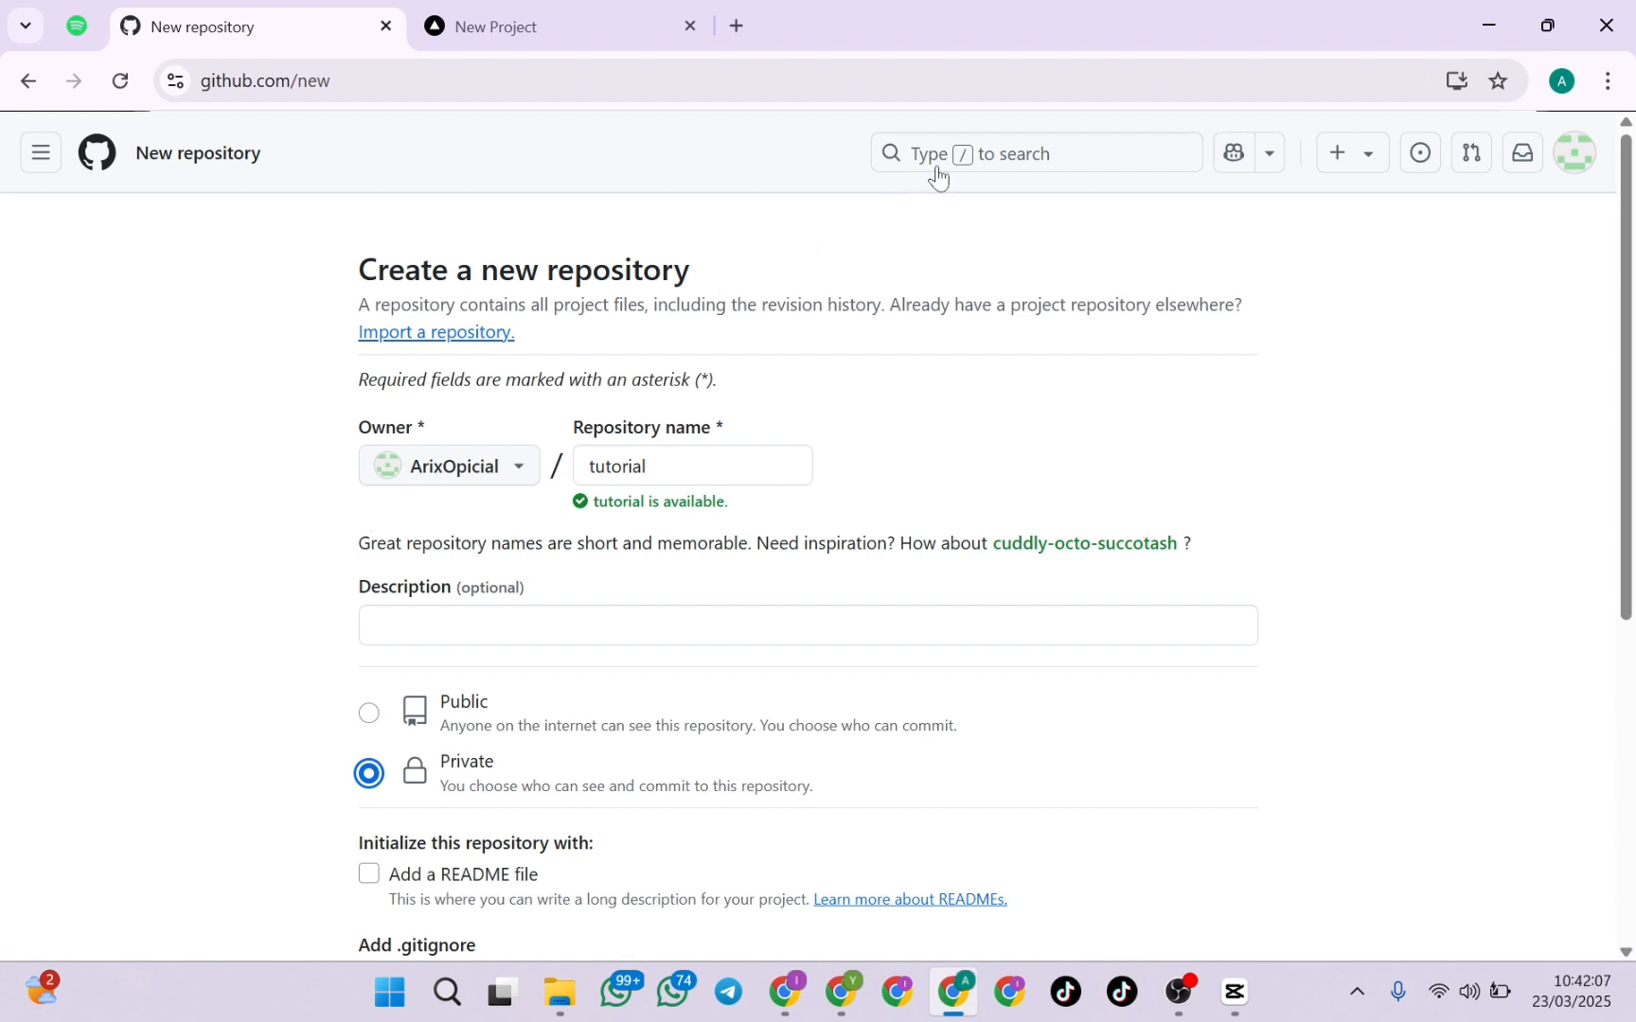
pyautogui.press('/')
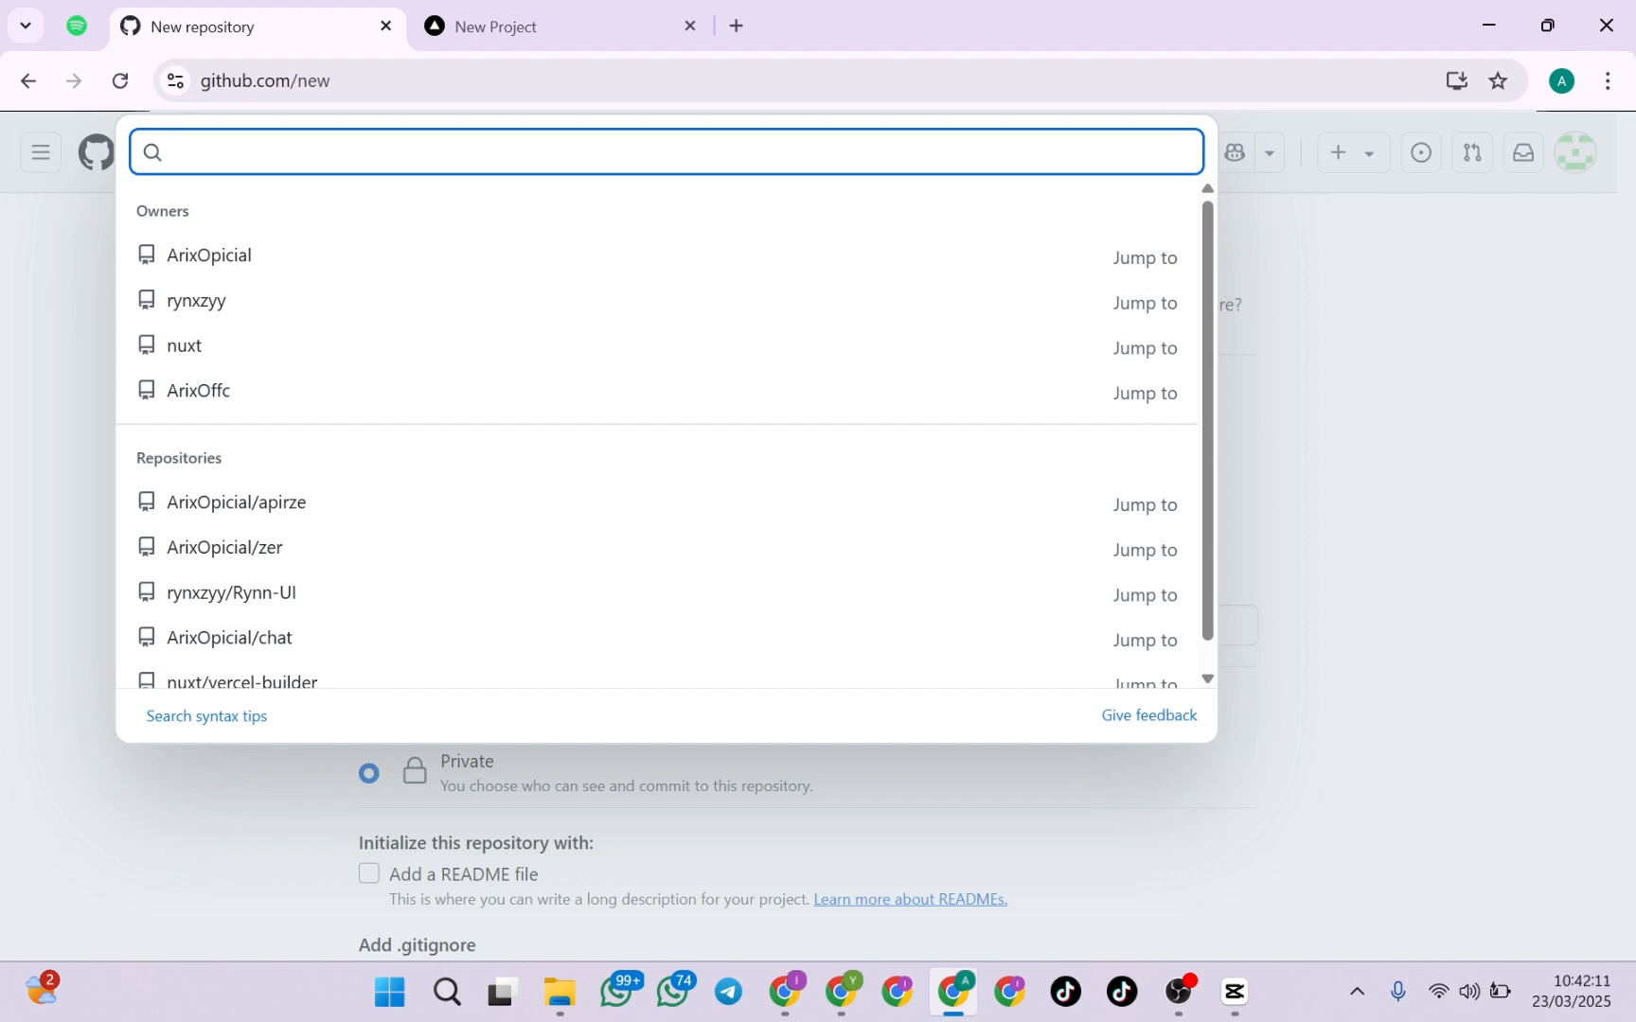
pyautogui.press('Escape')
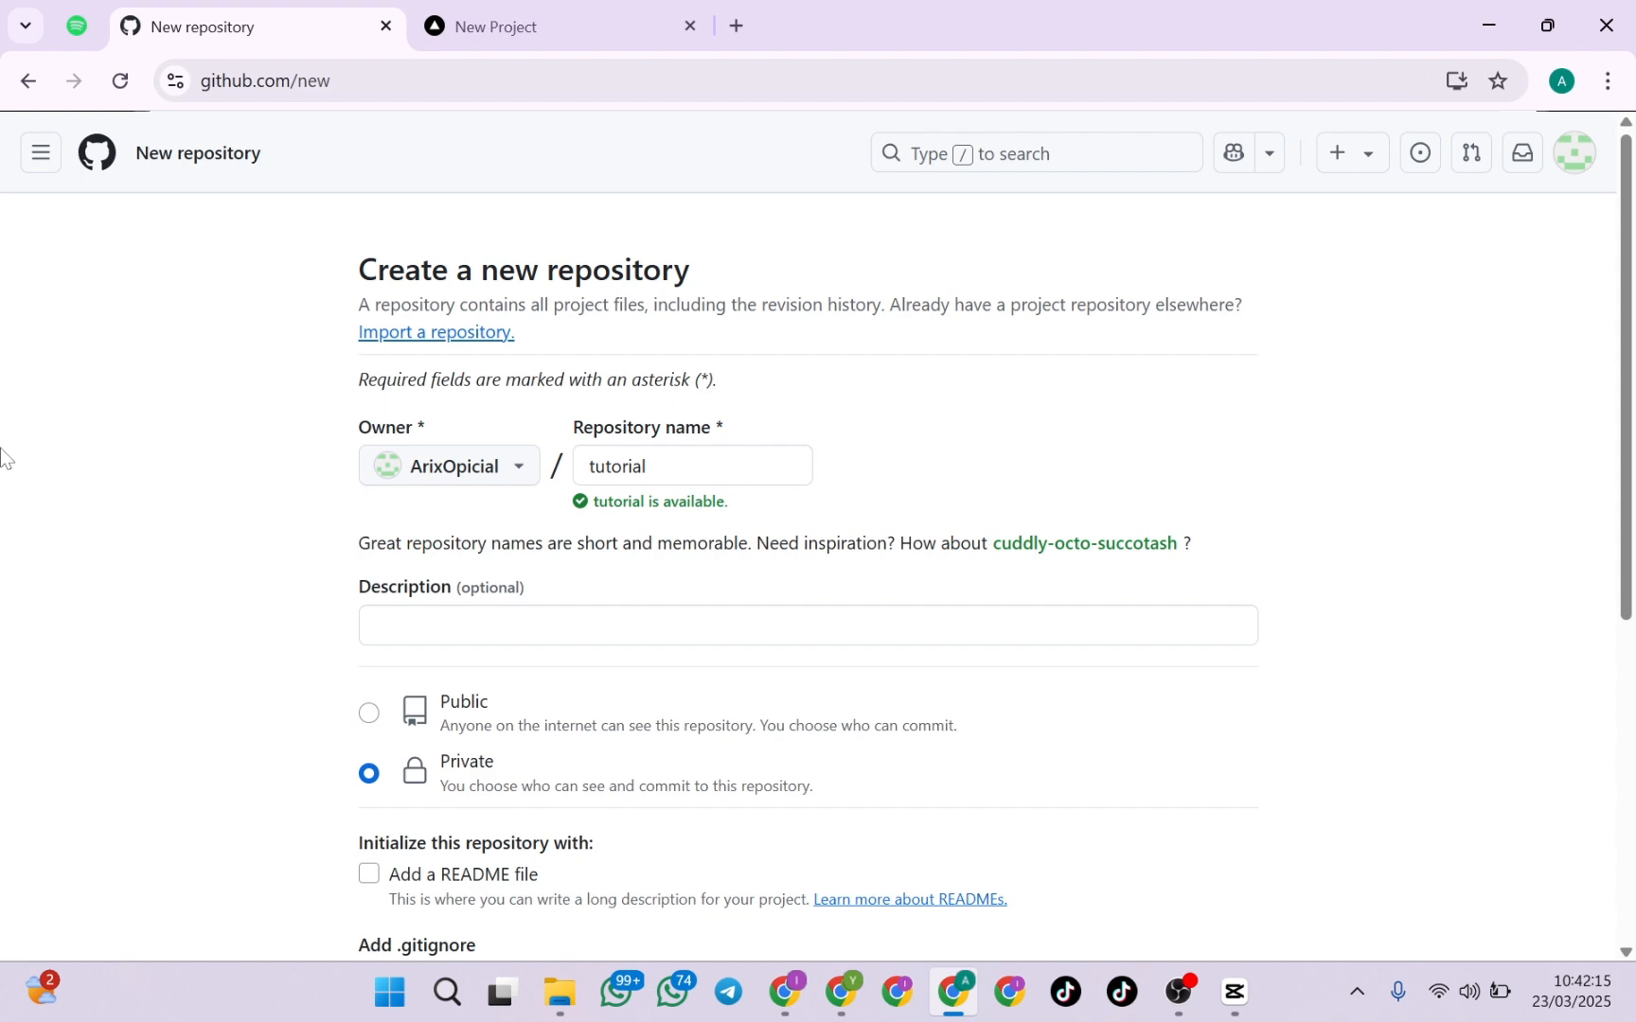
# Include a README file in the new repository and create it
pyautogui.scroll(-3, 103, 511)
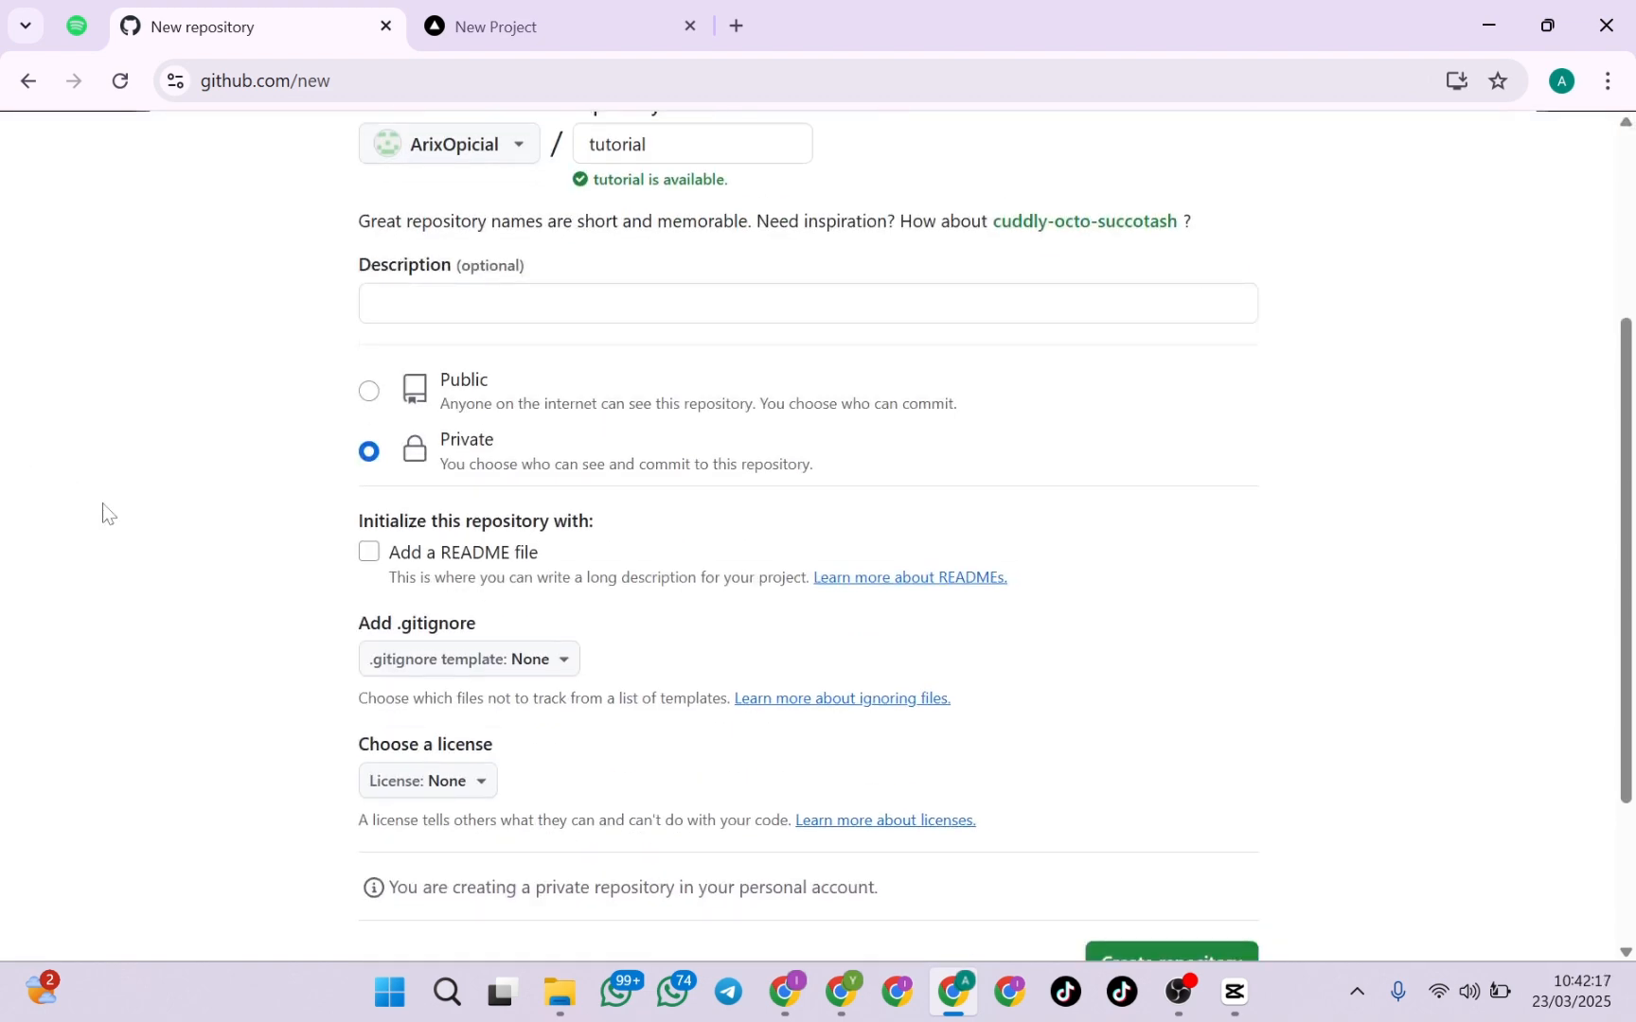
pyautogui.scroll(-1, 314, 489)
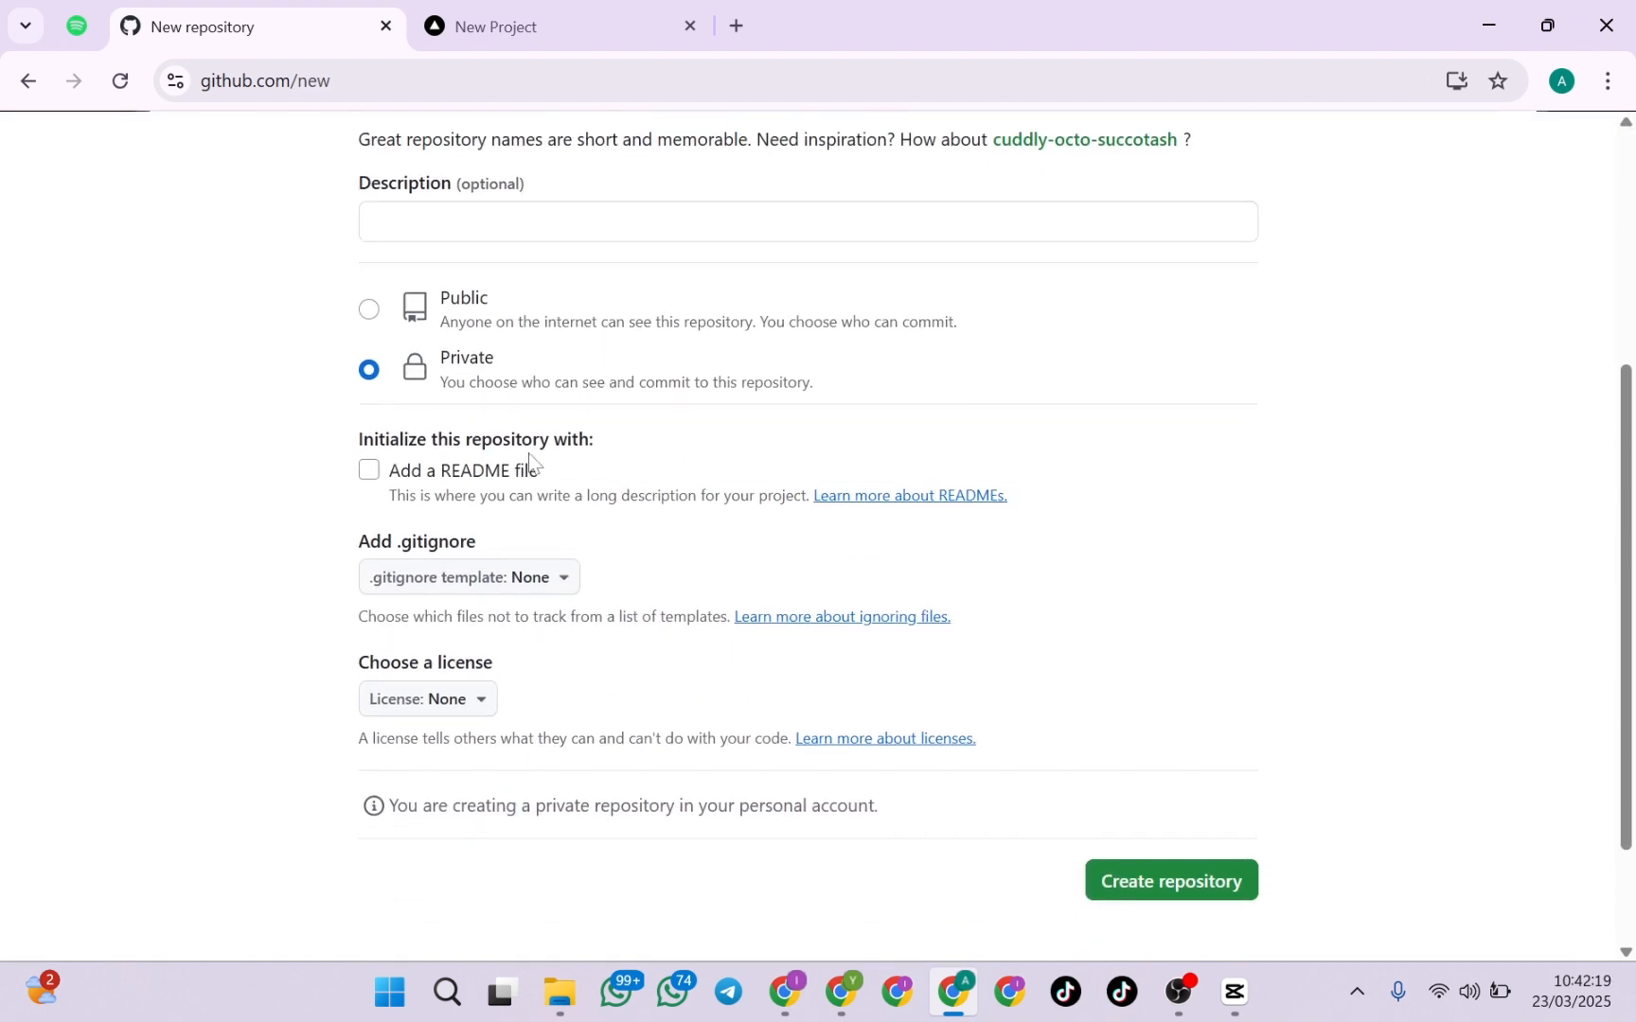
pyautogui.click(372, 478)
pyautogui.scroll(-2, 1140, 723)
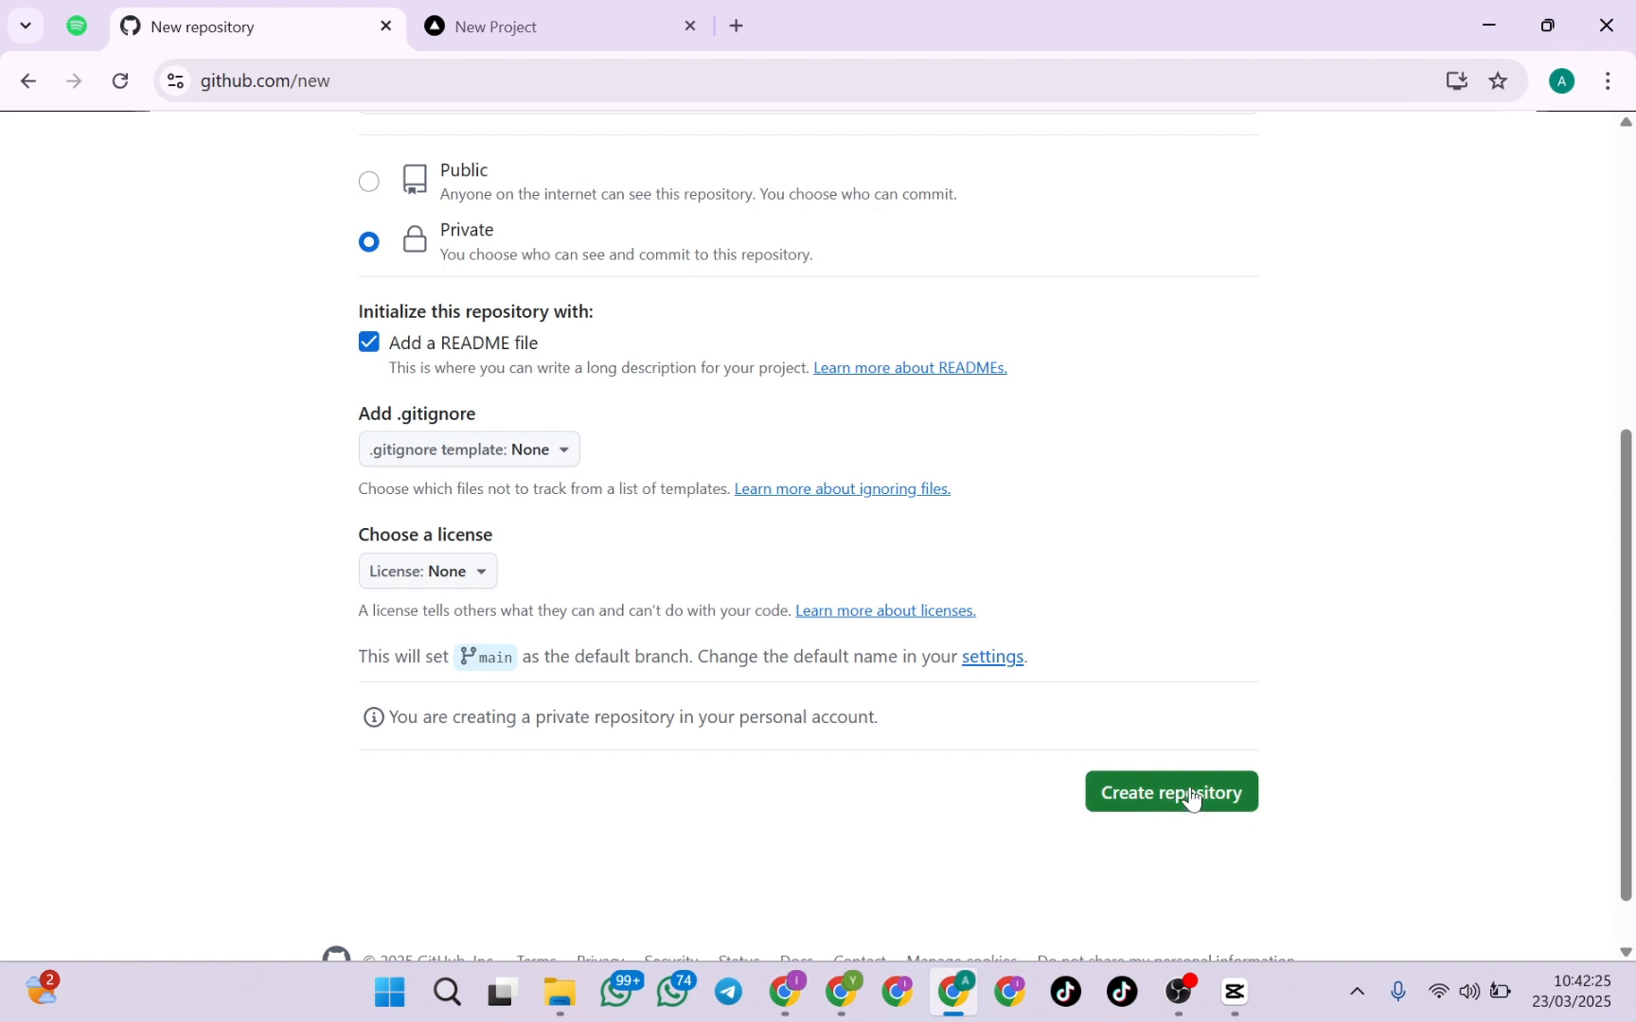
pyautogui.click(1190, 793)
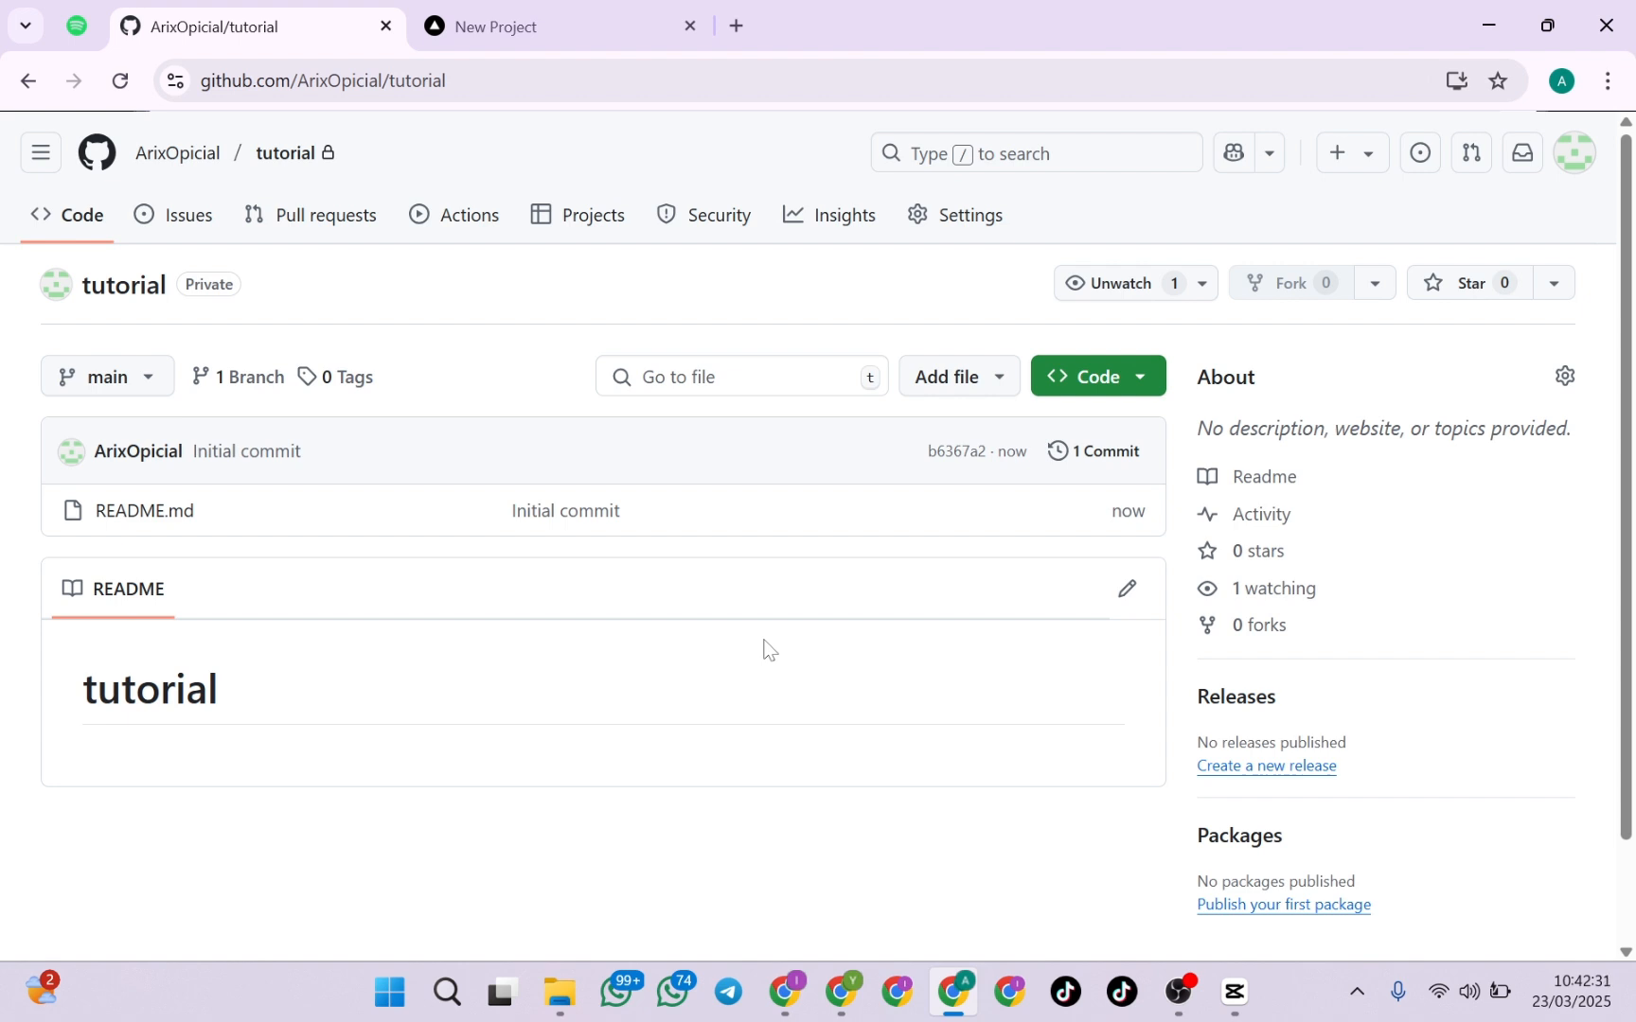
# Start a new file in the tutorial repository's main branch and name it index.html
pyautogui.click(933, 390)
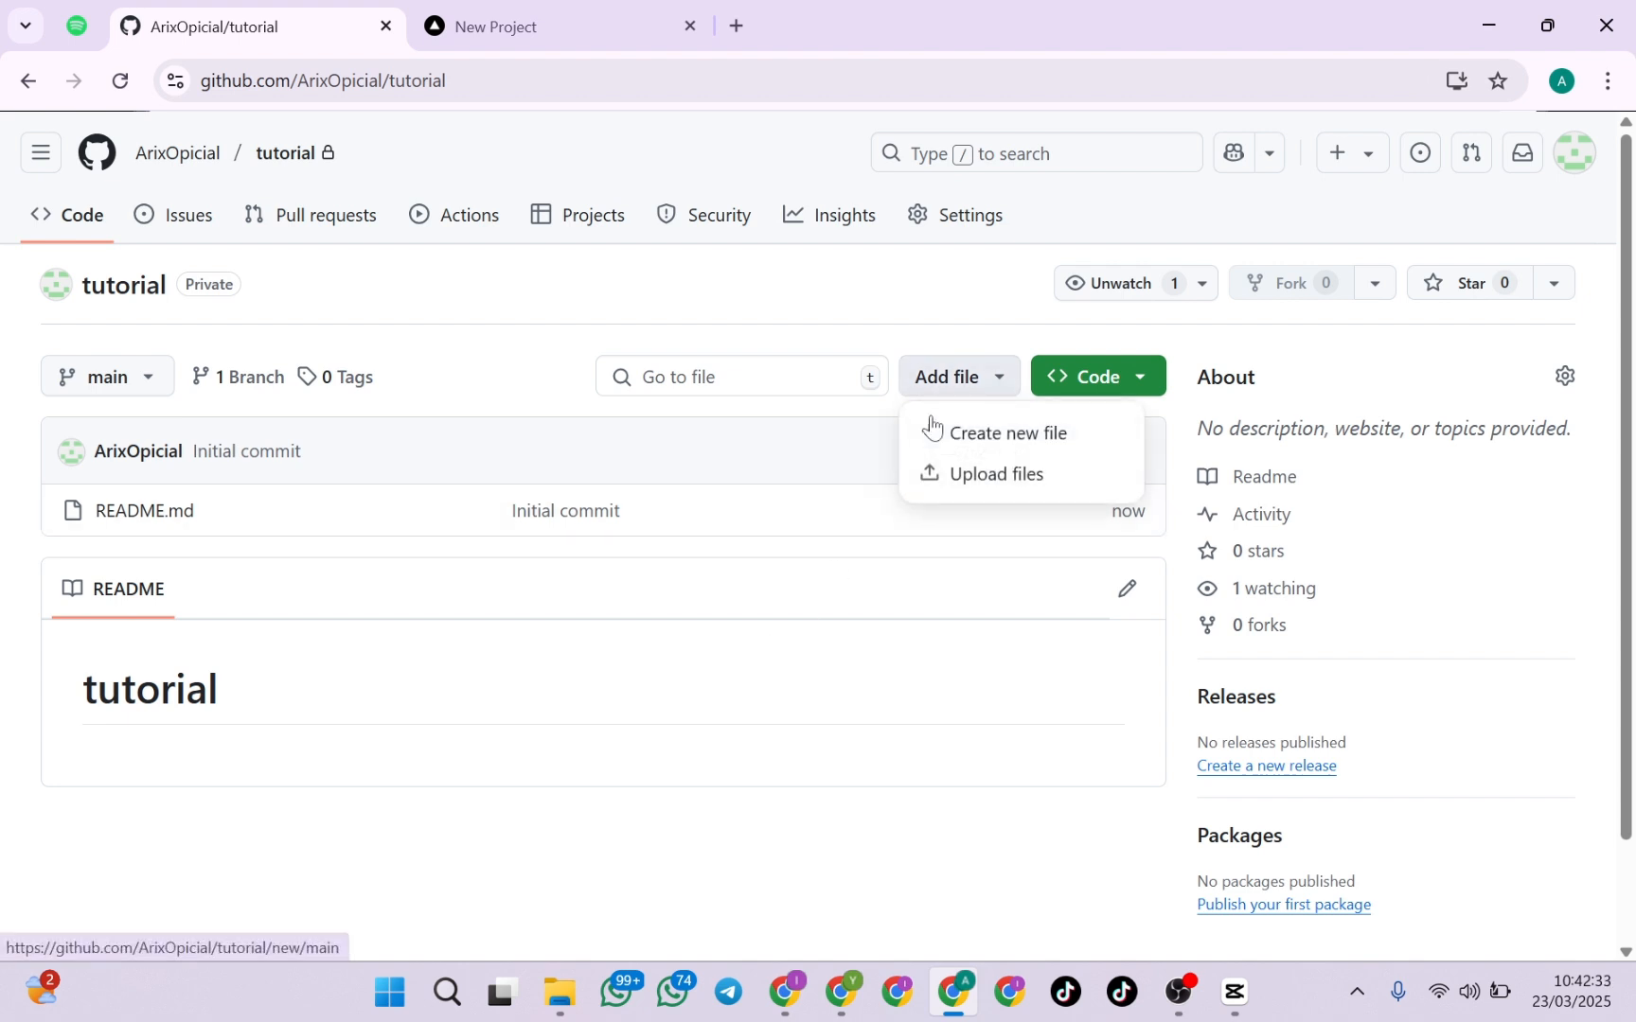
pyautogui.click(1007, 434)
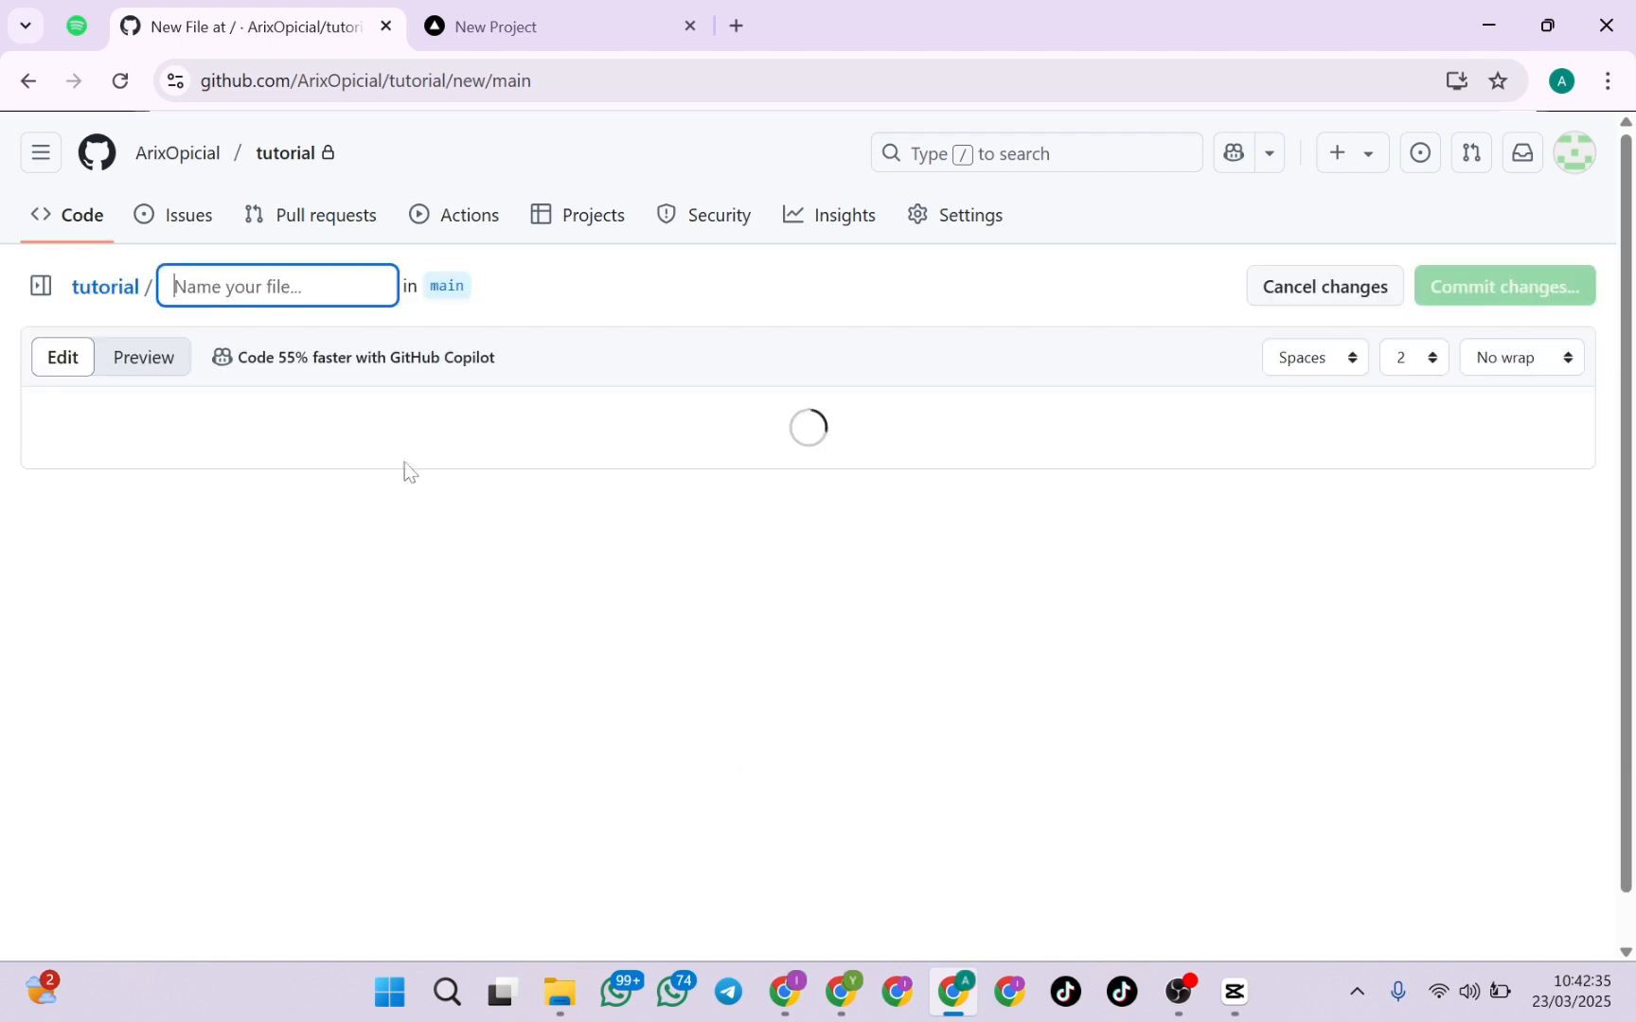
pyautogui.click(262, 286)
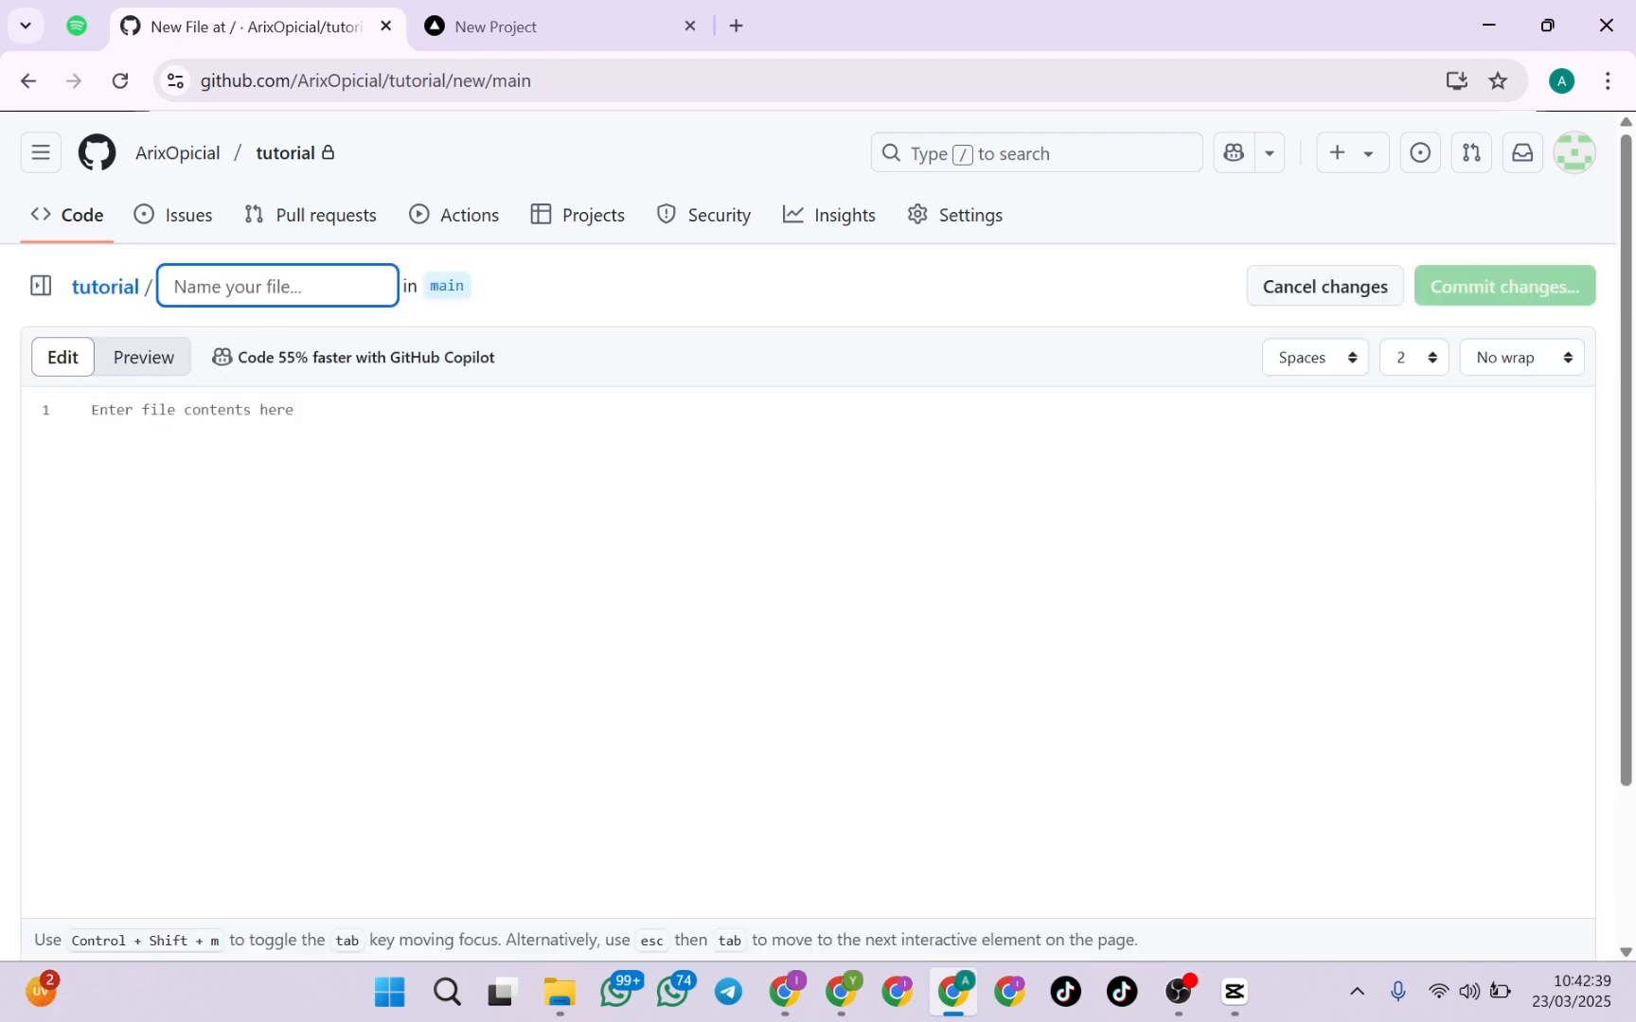
pyautogui.write('in')
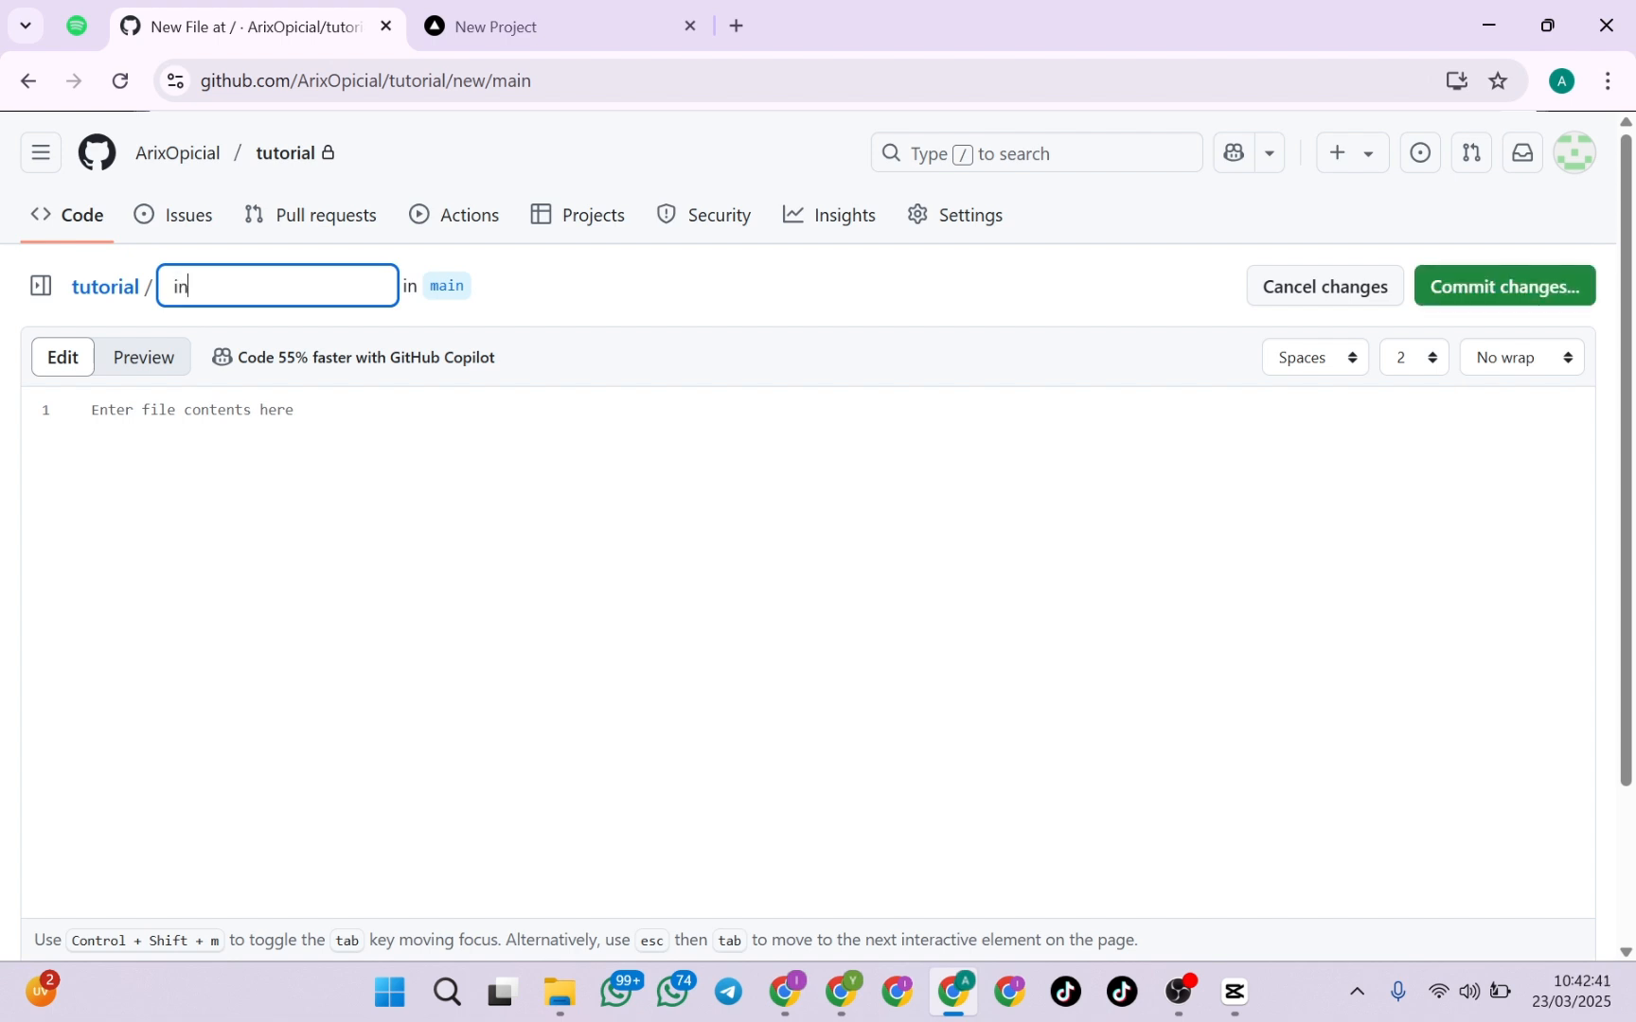
pyautogui.write('dex.html')
pyautogui.moveTo(218, 286); pyautogui.dragTo(256, 286)
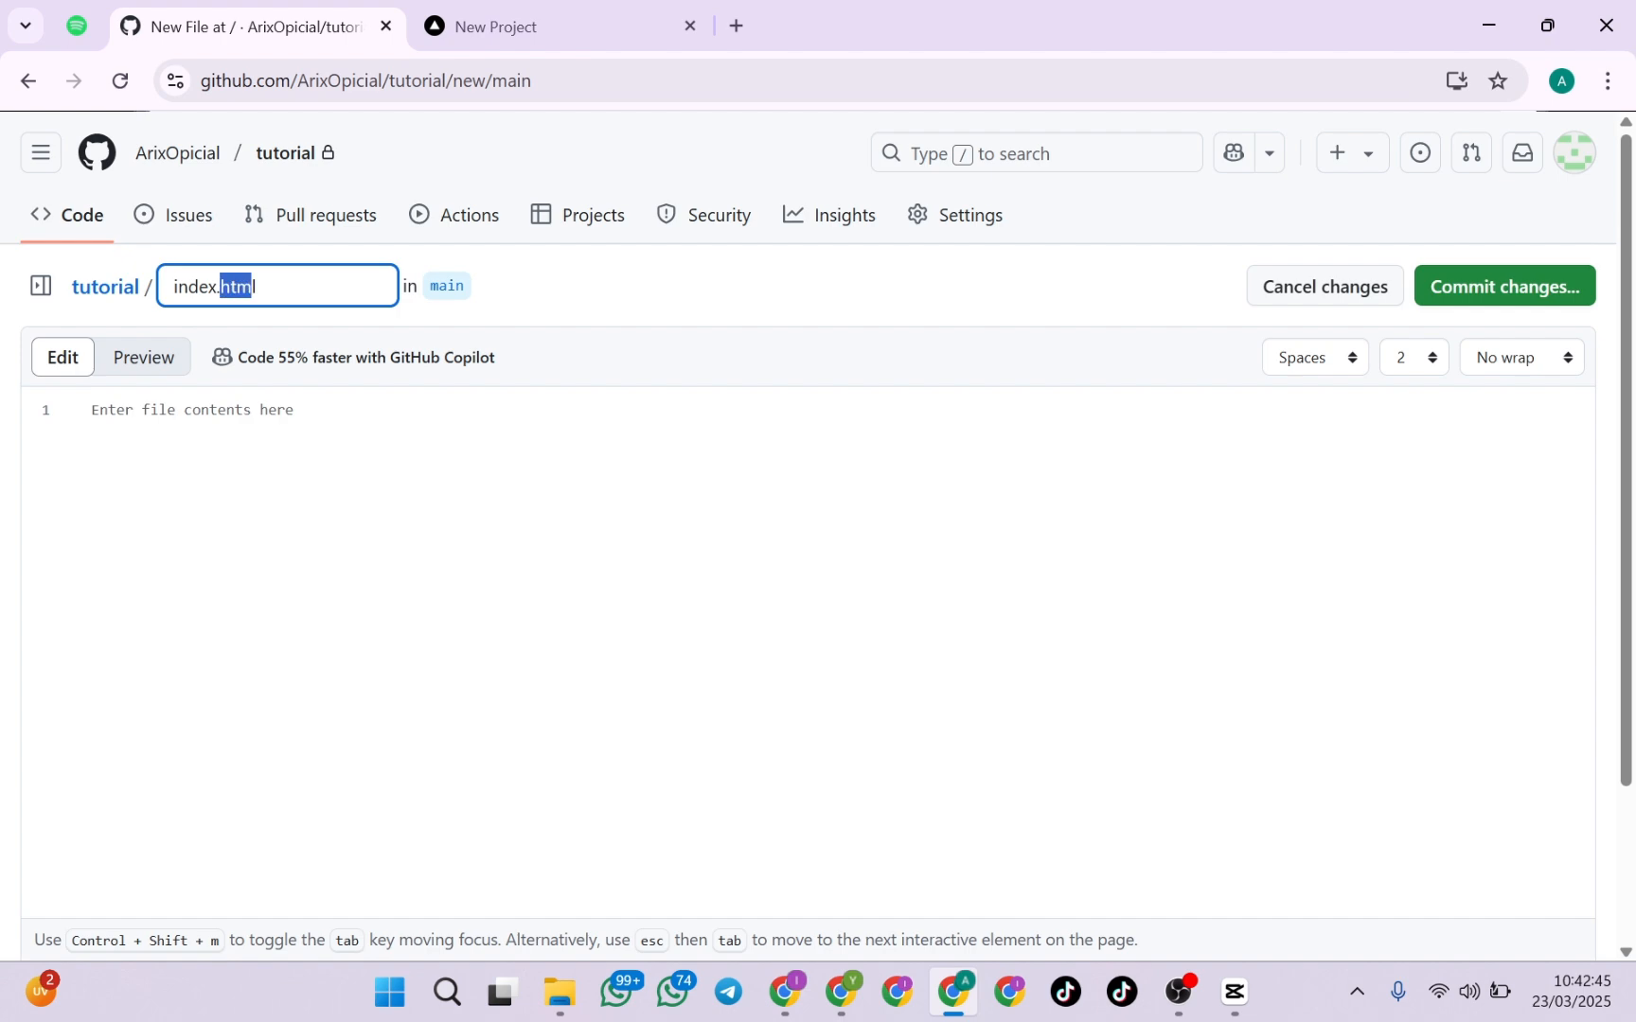
pyautogui.click(257, 286)
# Paste the copied Cek Khodam page code into index.html and commit it directly to the main branch with the message "Create index.html"
pyautogui.click(91, 409)
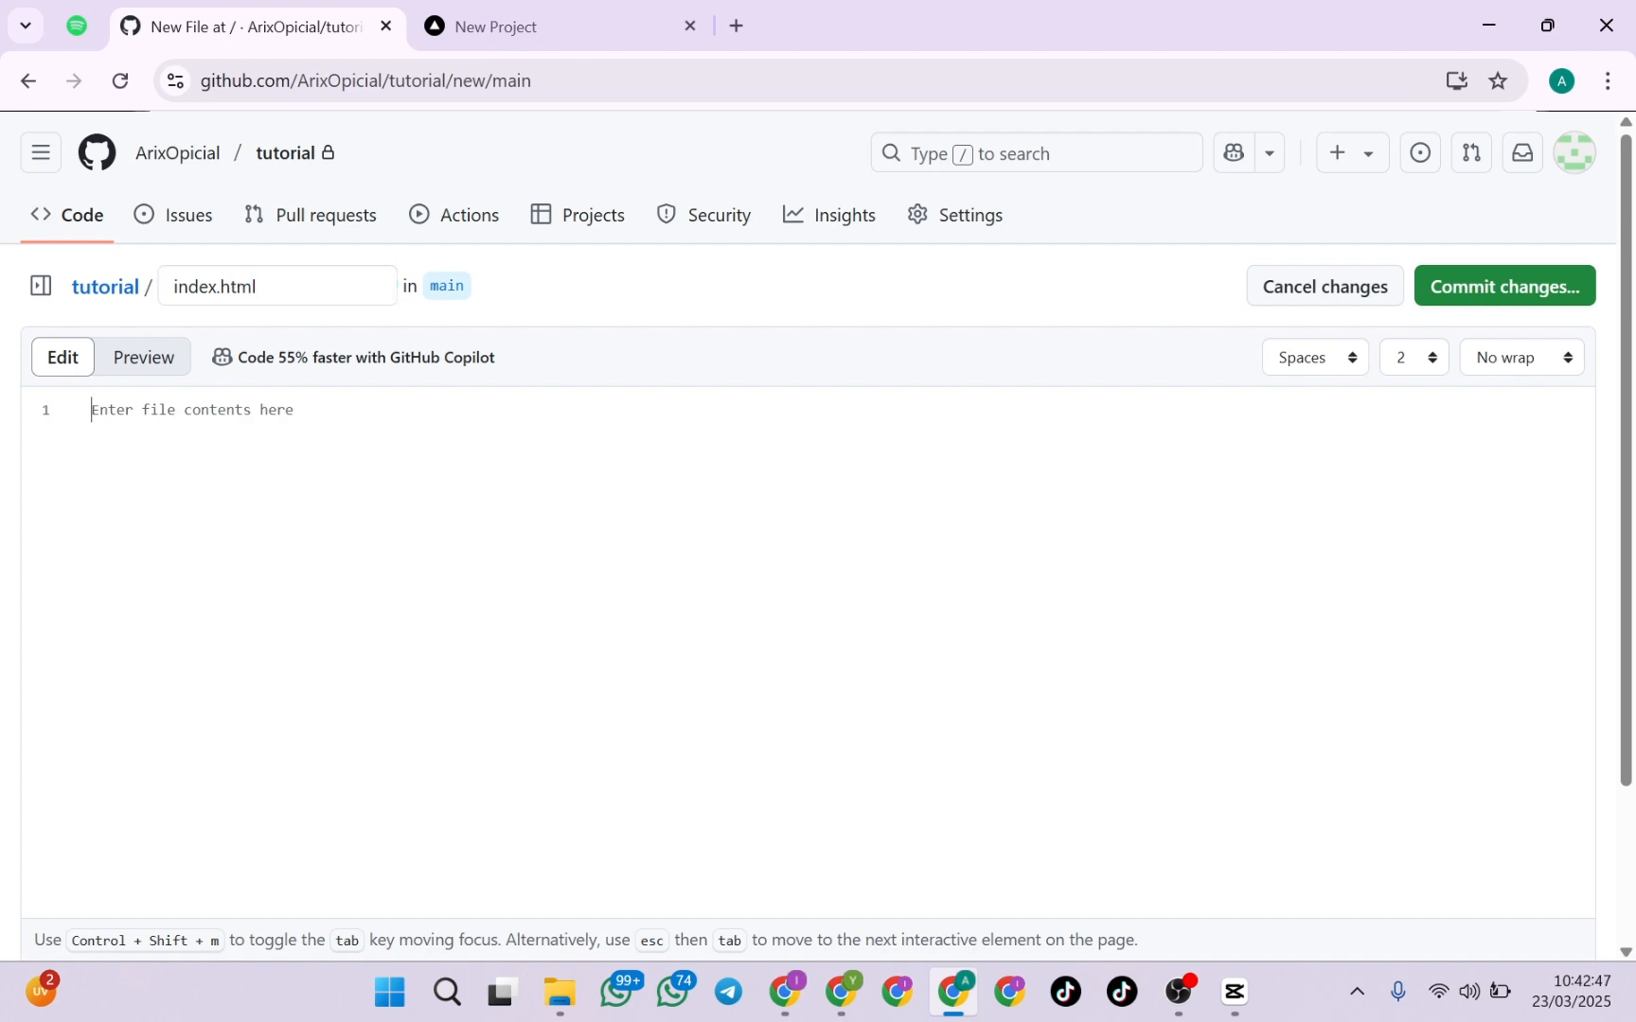
pyautogui.hotkey('ctrl', 'v')
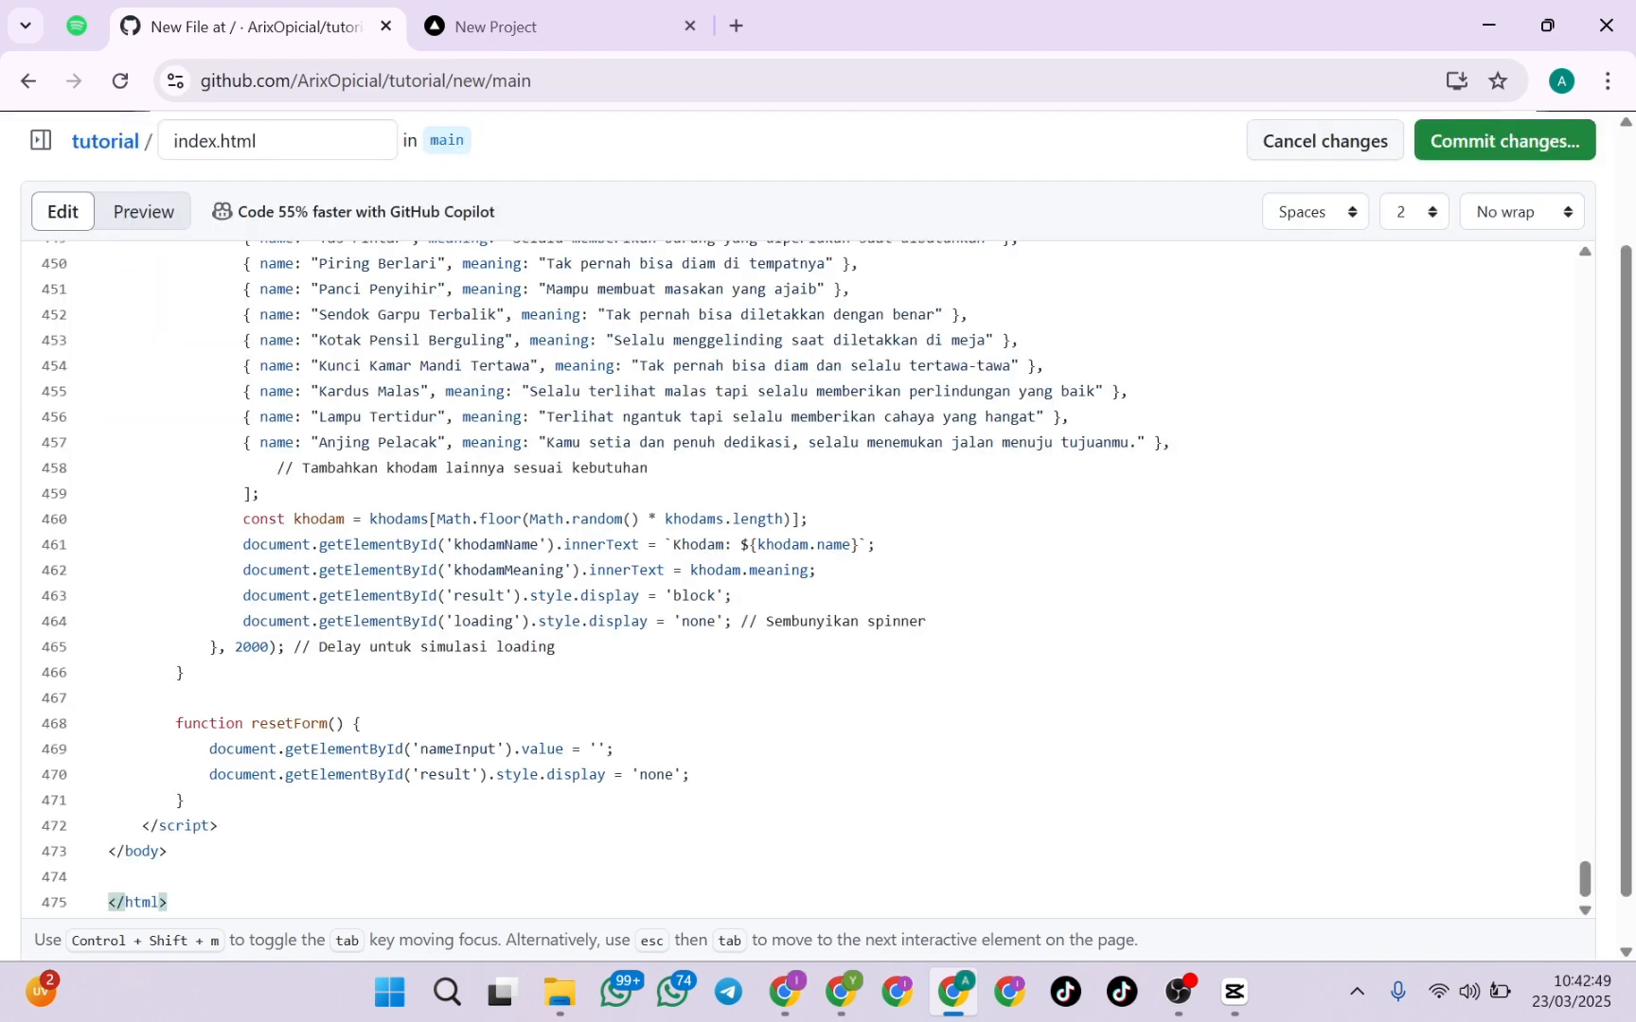
pyautogui.scroll(20, 809, 580)
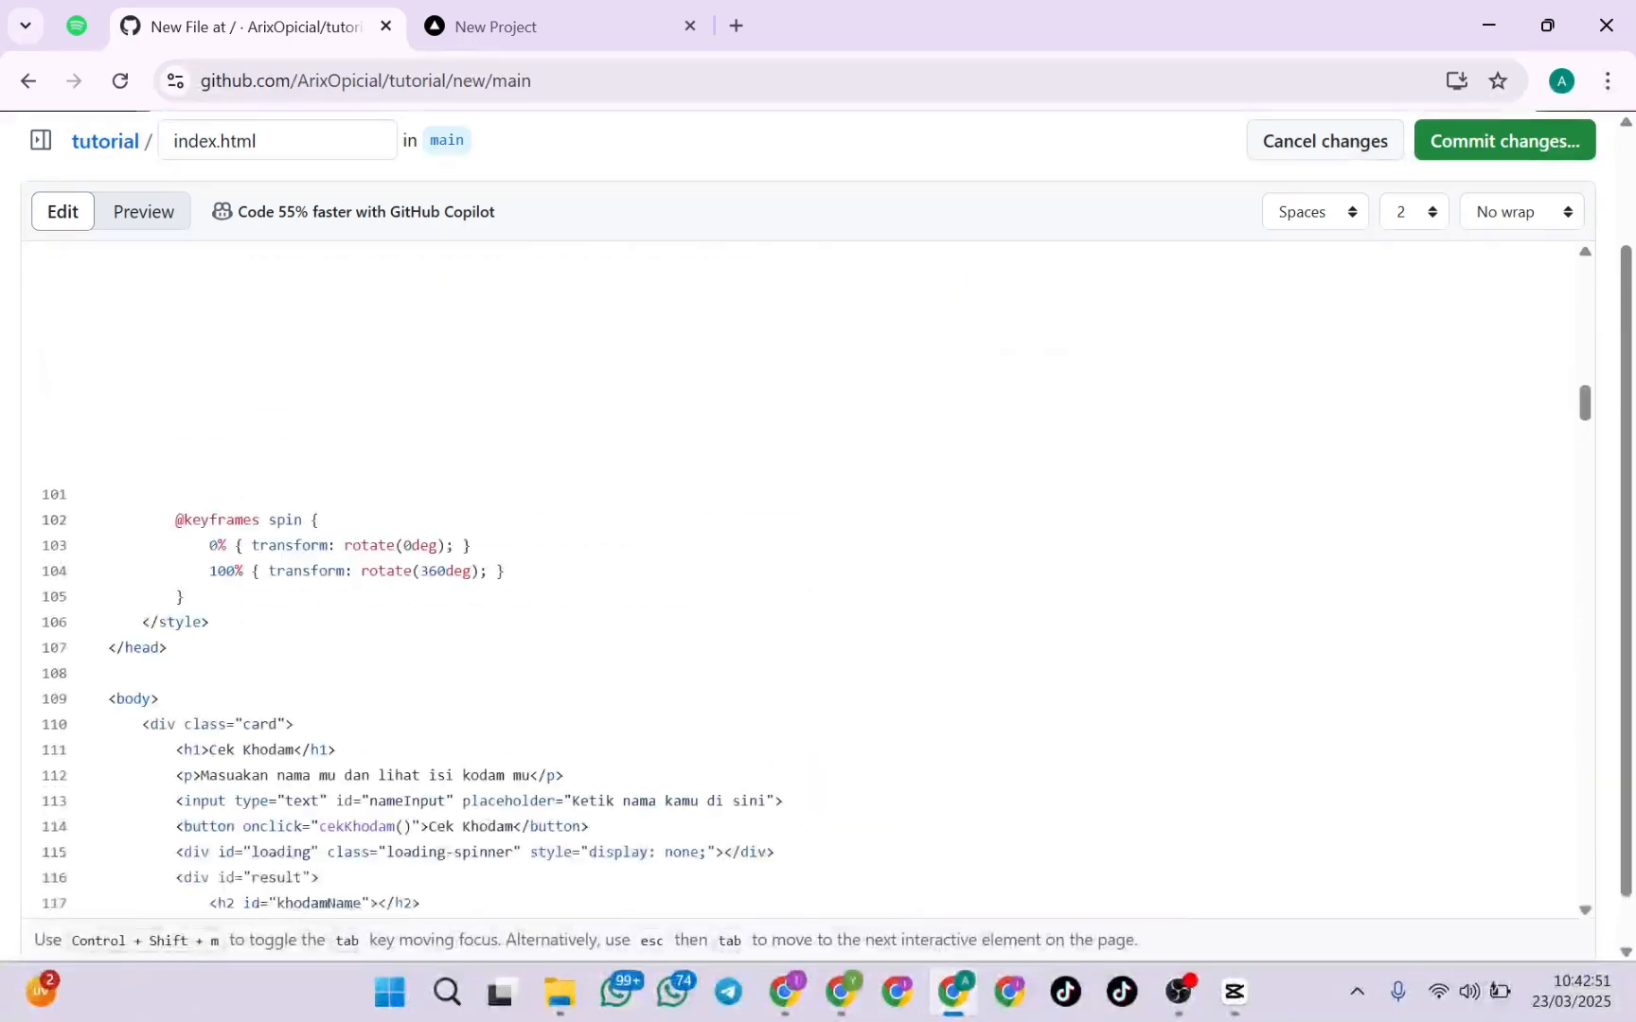
pyautogui.scroll(20, 810, 579)
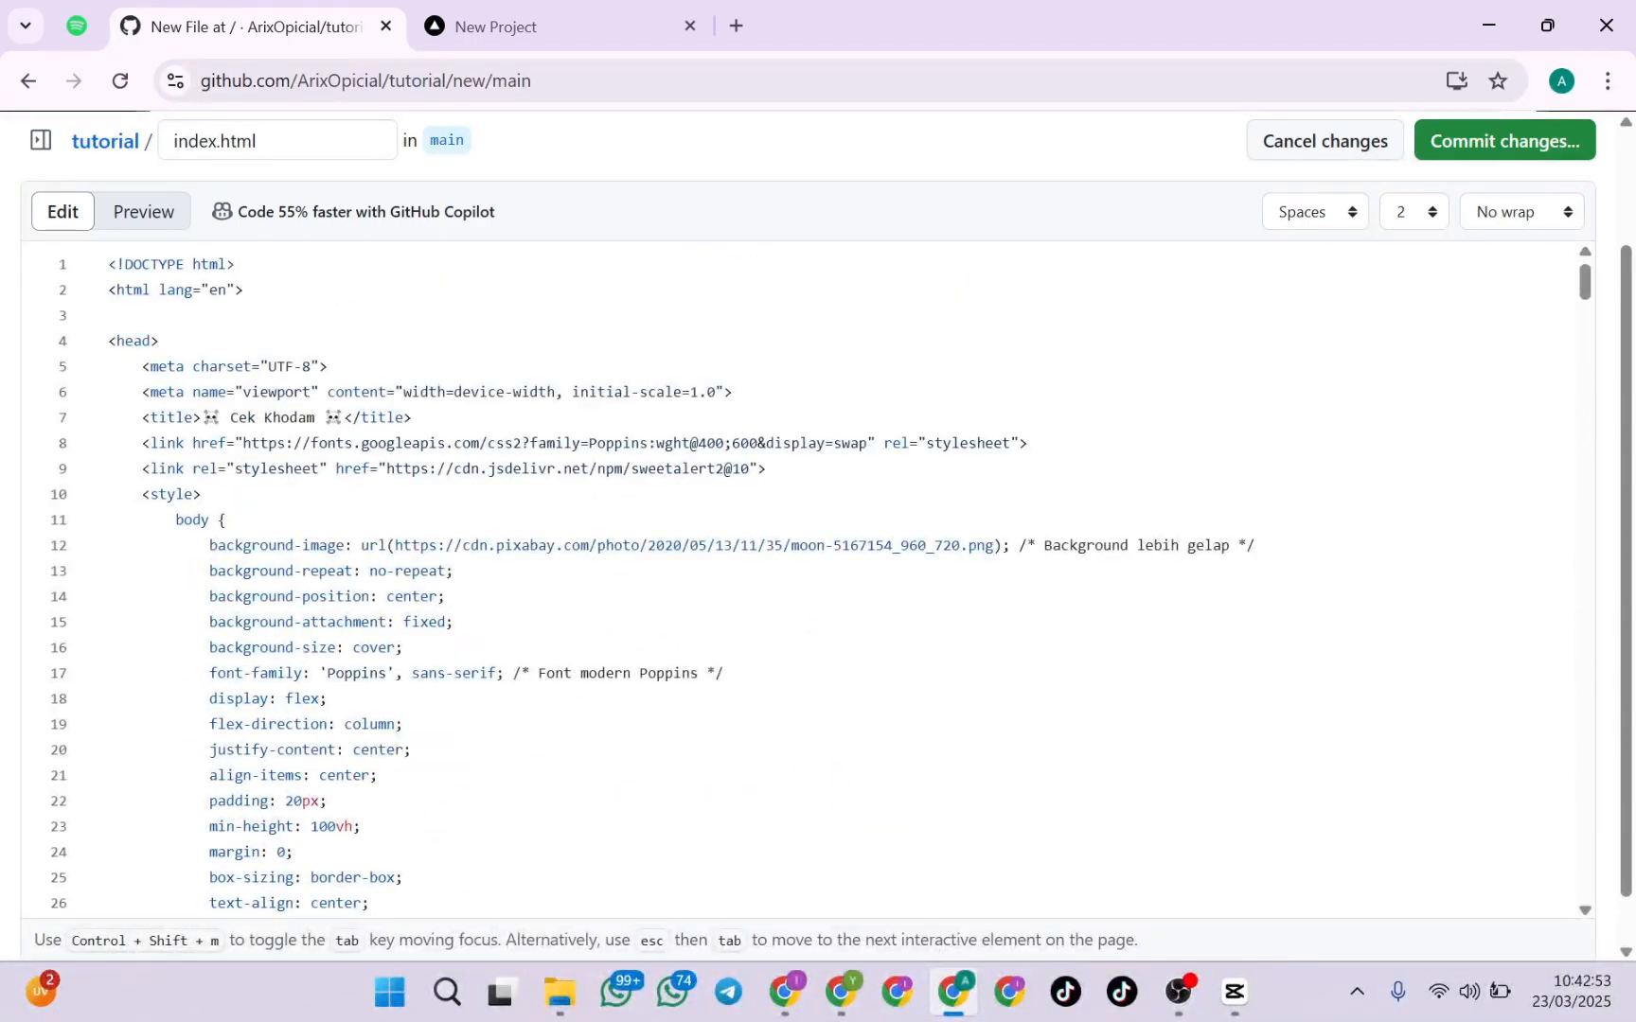
pyautogui.moveTo(809, 367); pyautogui.dragTo(810, 392)
pyautogui.click(809, 392)
pyautogui.scroll(2, 1500, 152)
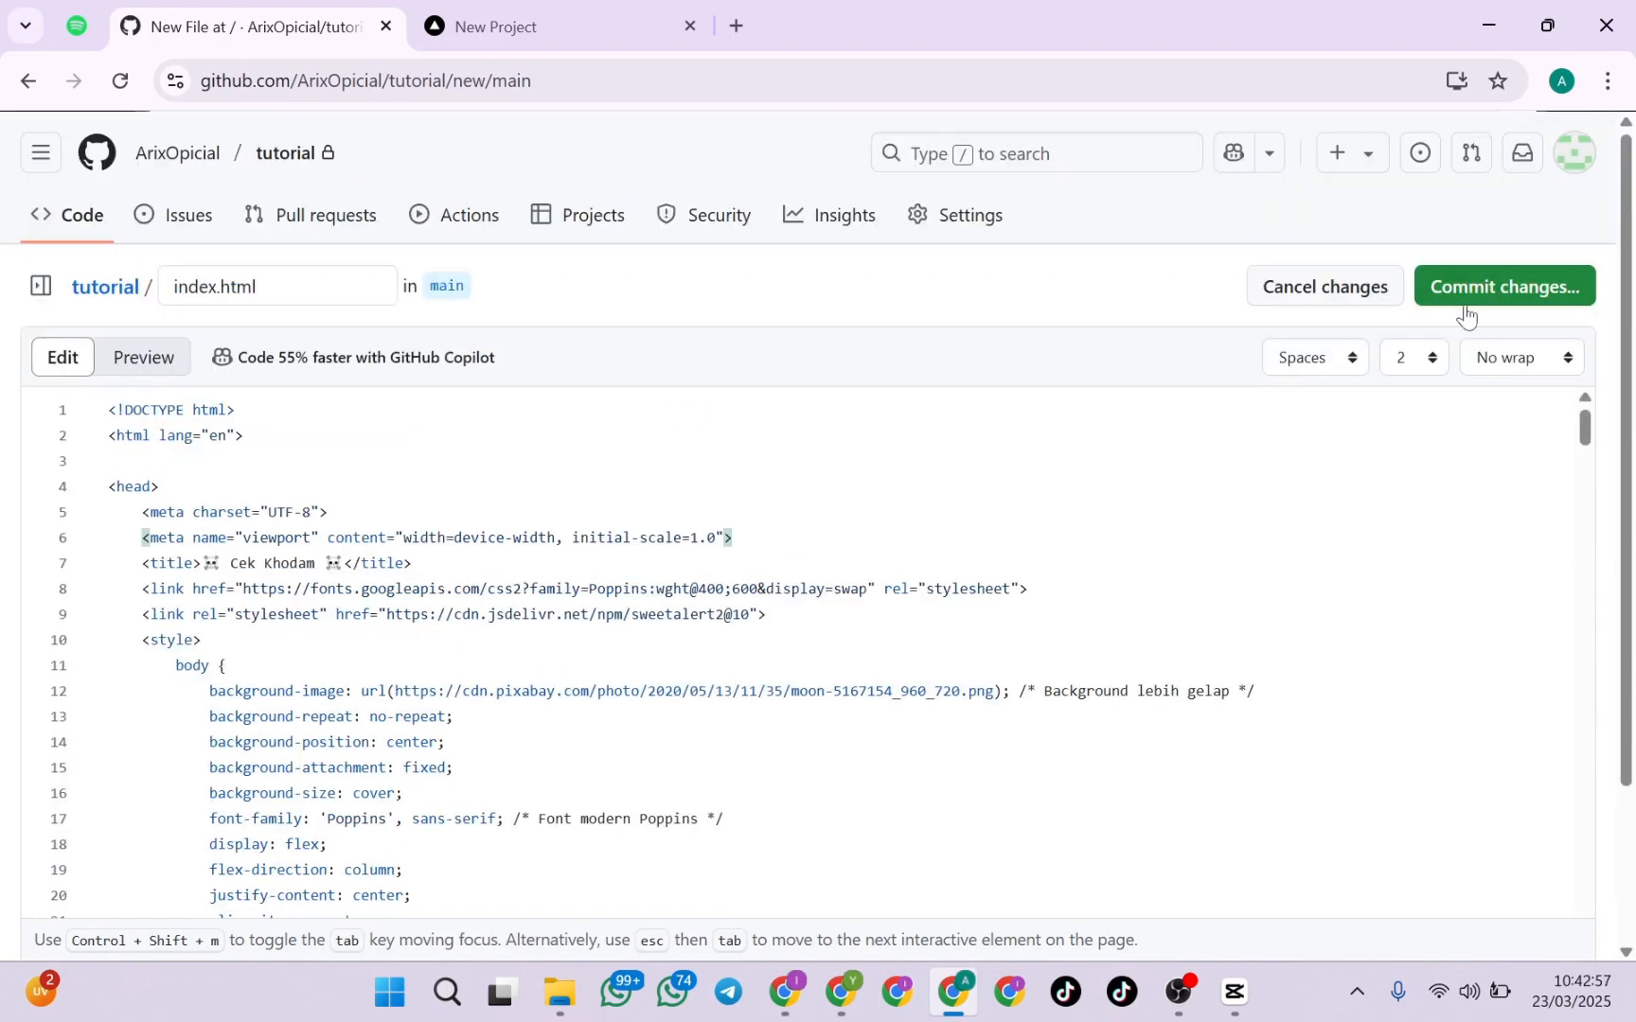
pyautogui.click(1545, 305)
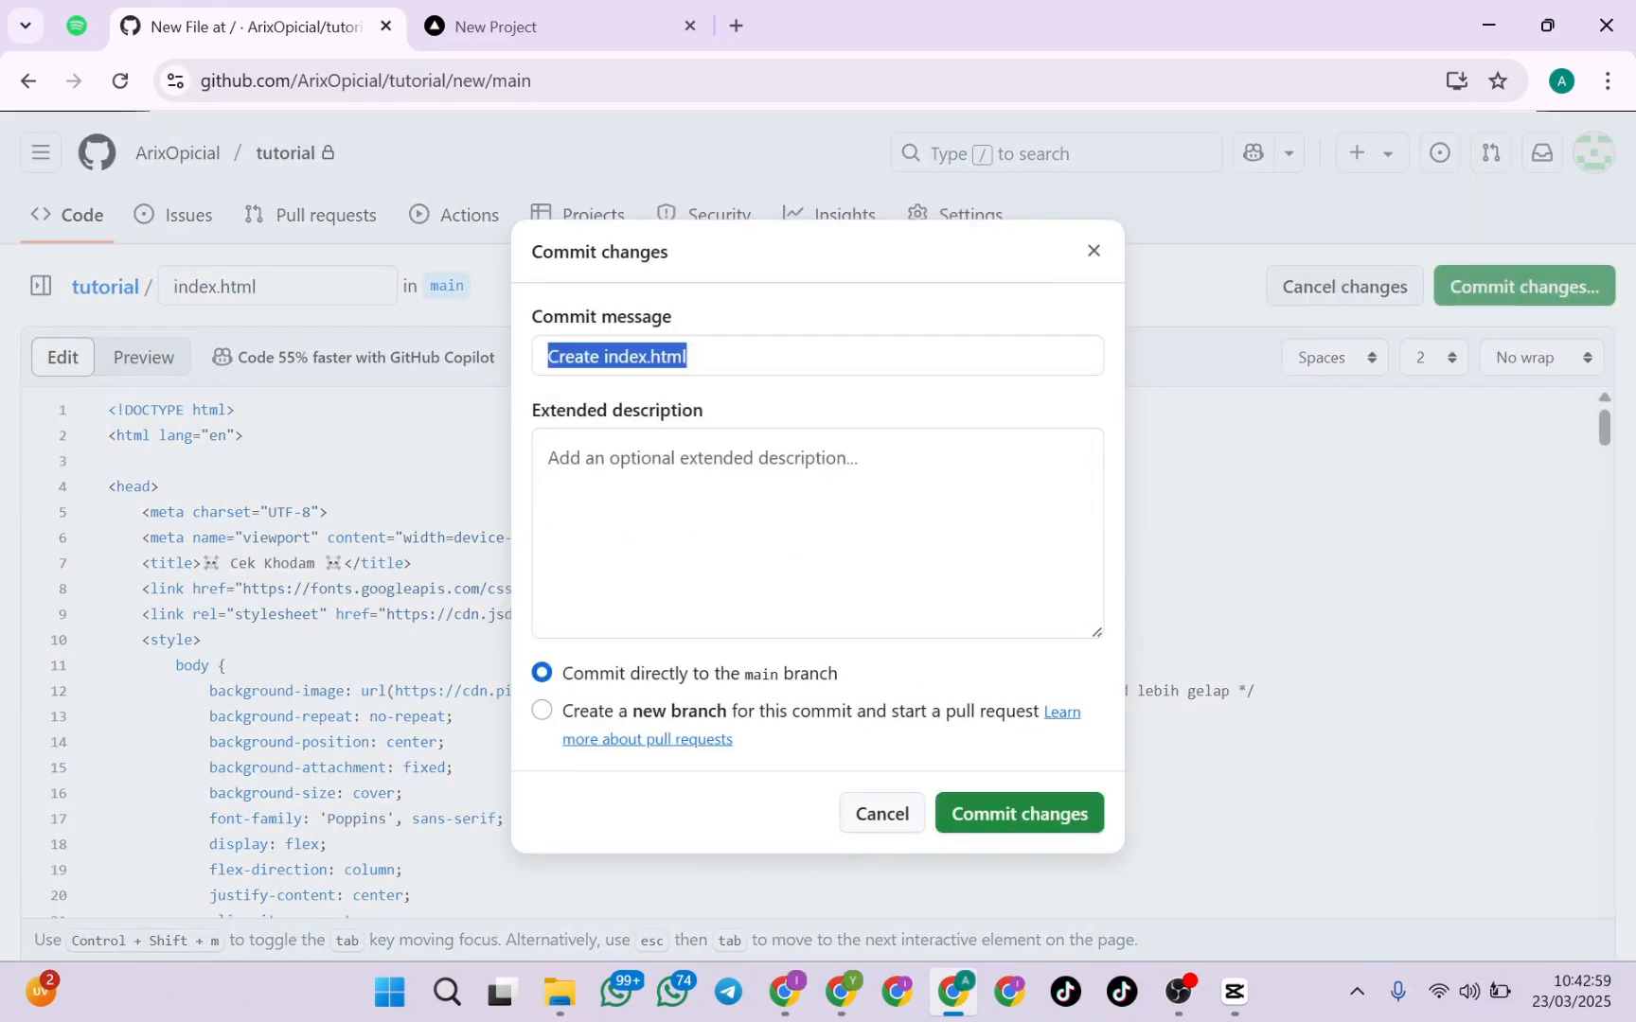
pyautogui.click(1073, 812)
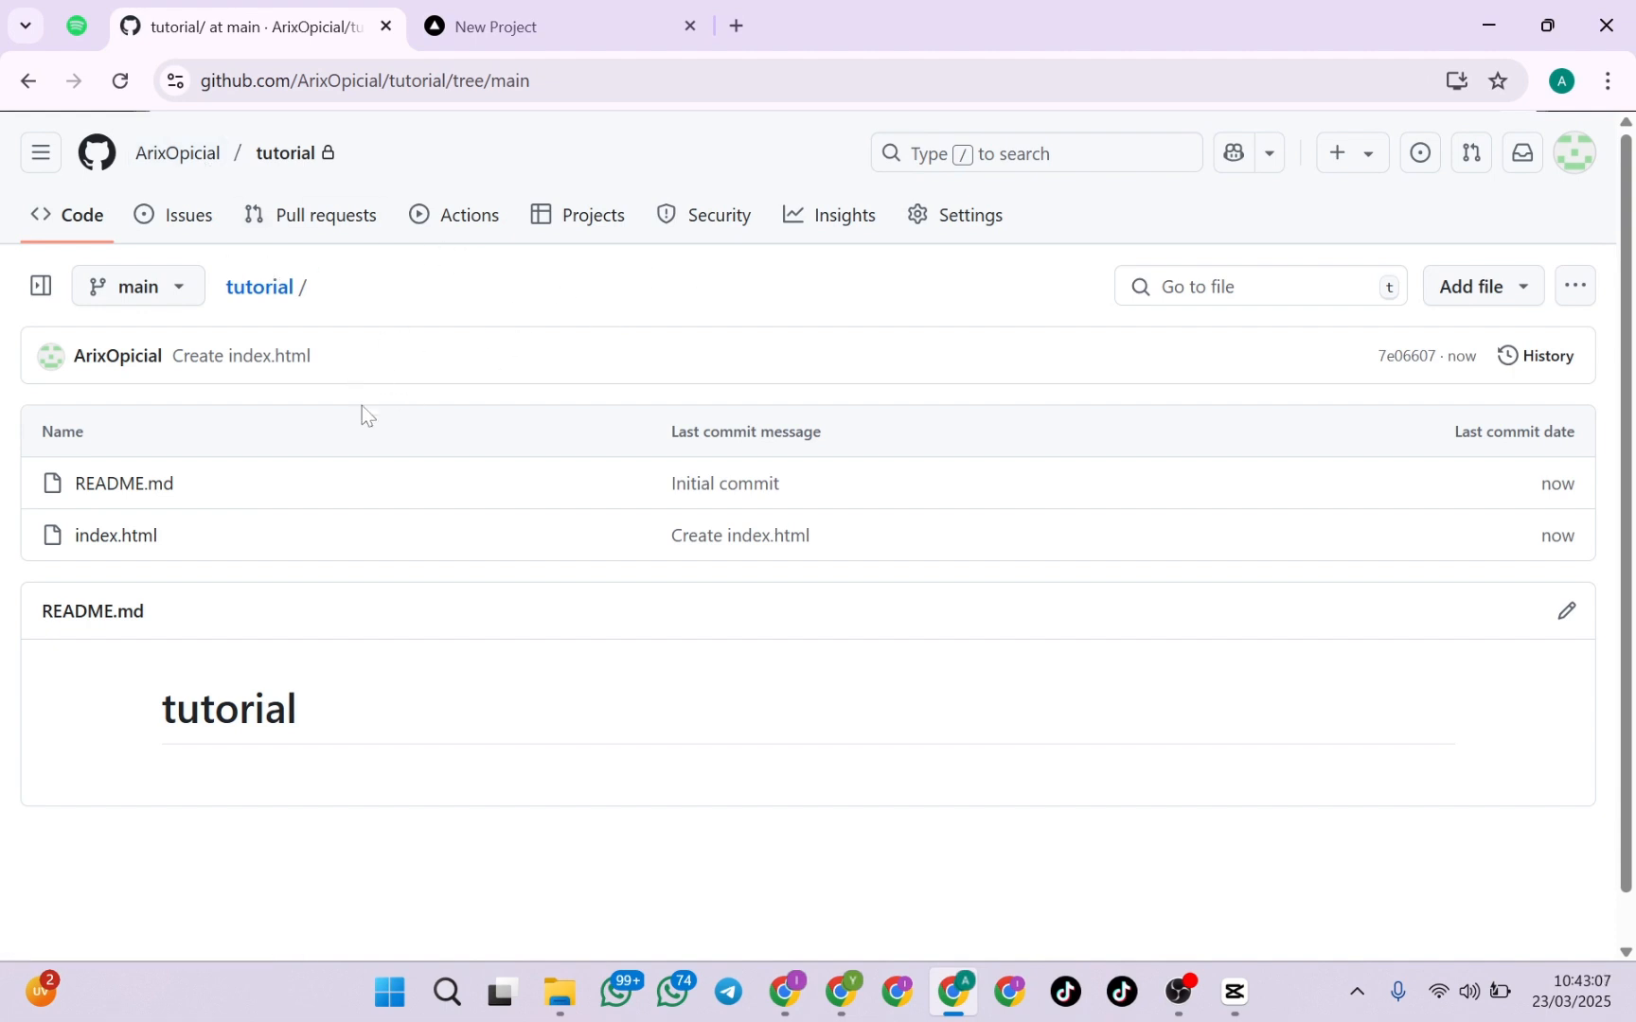
# Switch to the Vercel new project page and import the tutorial repository
pyautogui.click(436, 38)
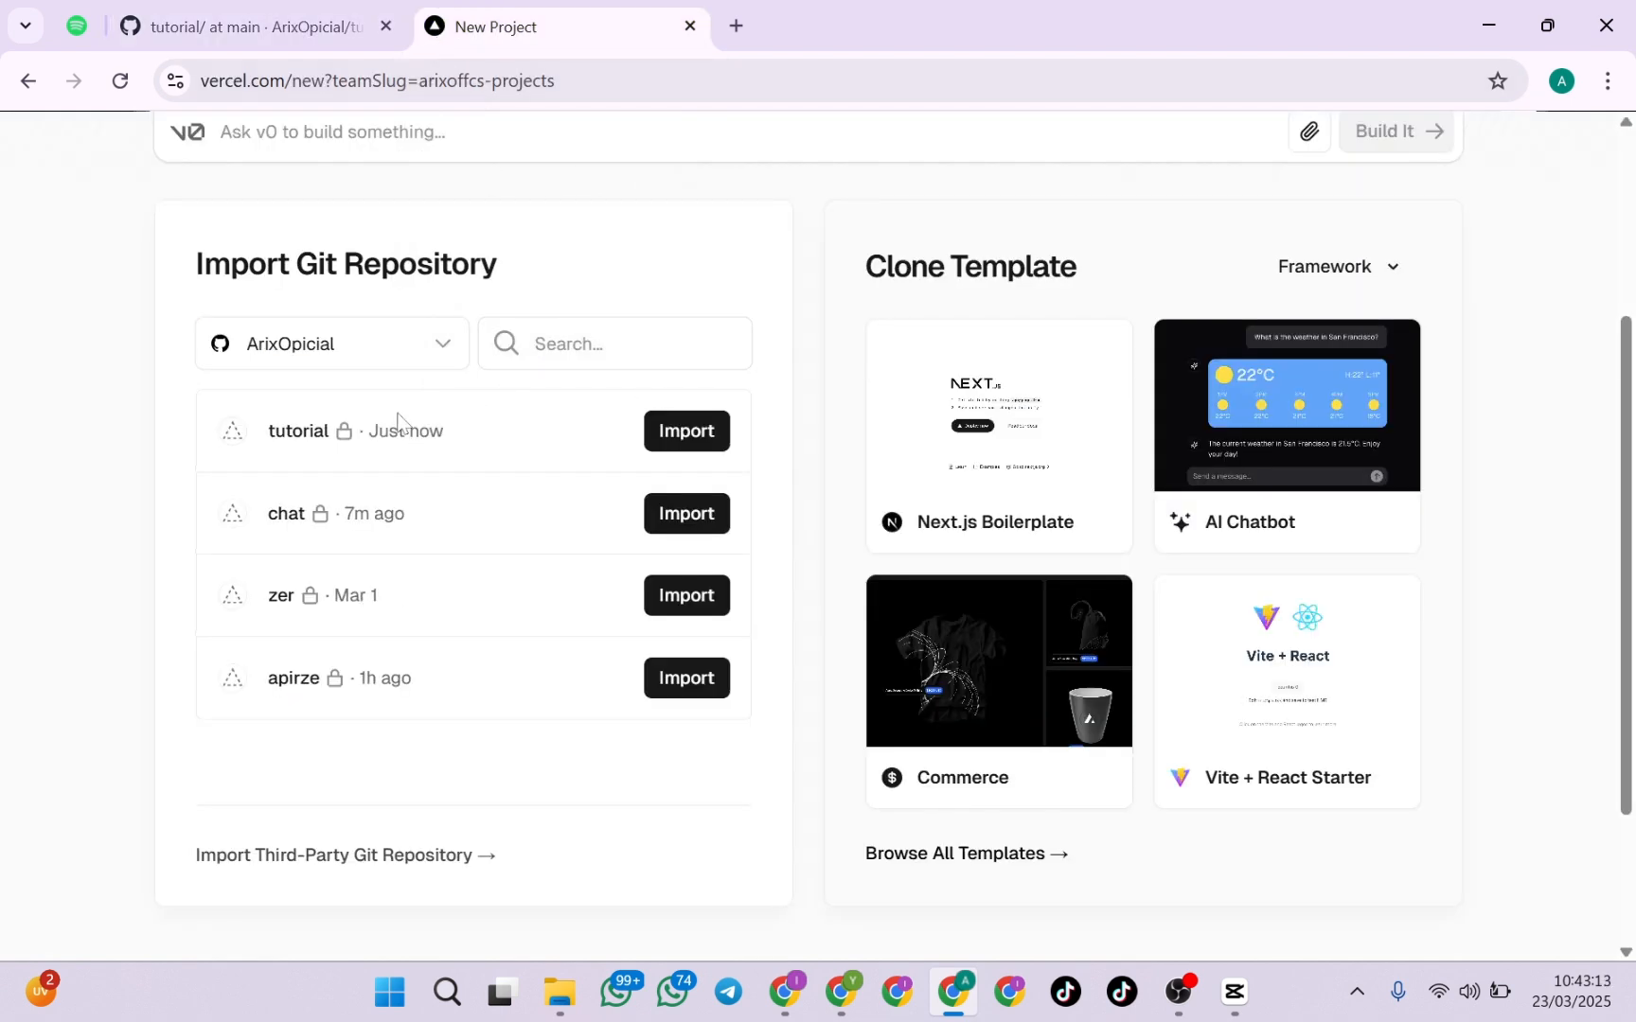
pyautogui.click(129, 86)
pyautogui.moveTo(266, 430); pyautogui.dragTo(330, 431)
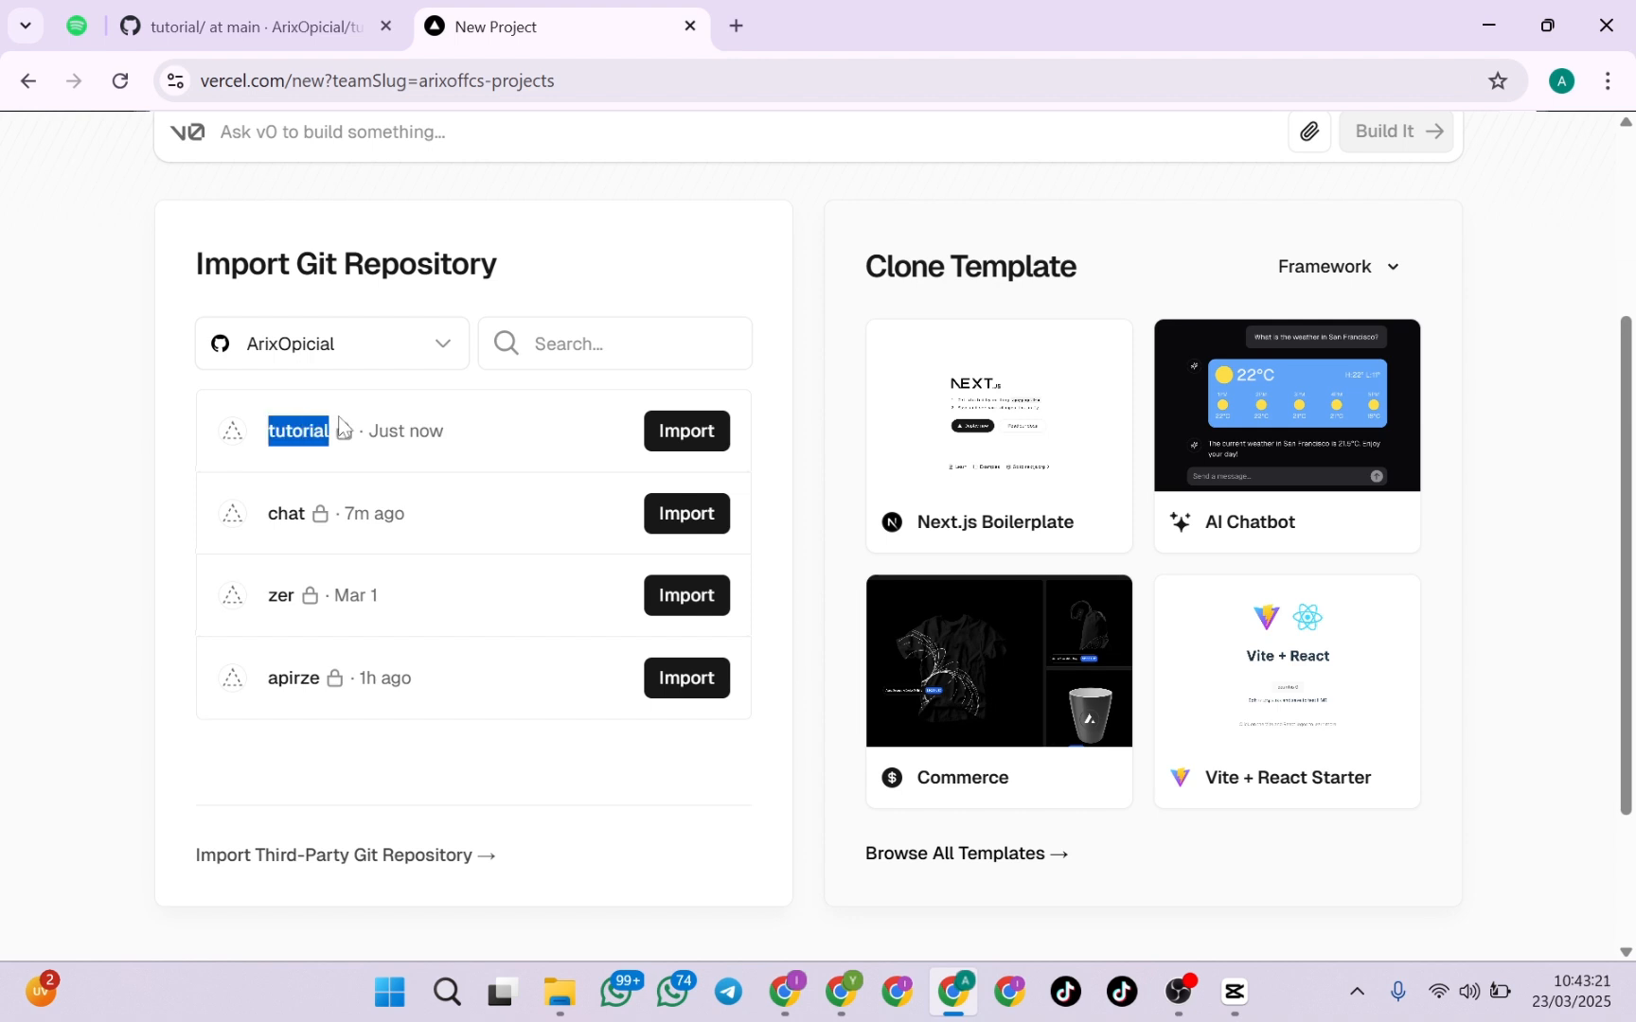
pyautogui.click(337, 443)
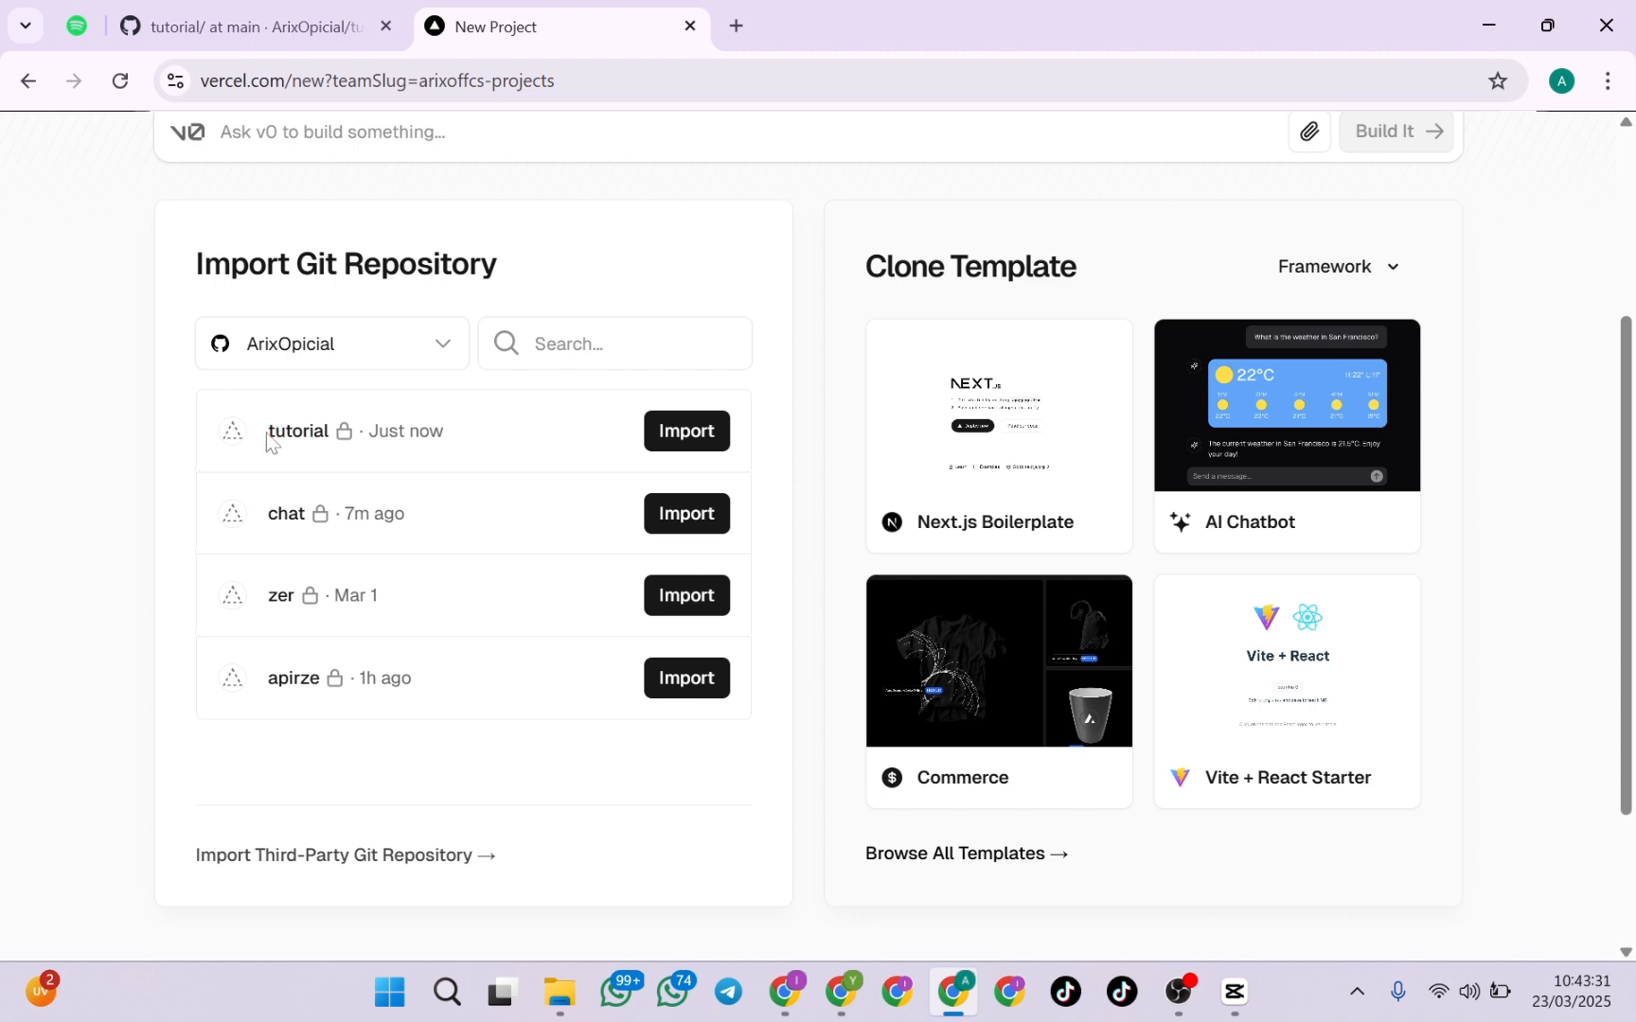
pyautogui.moveTo(269, 431); pyautogui.dragTo(325, 431)
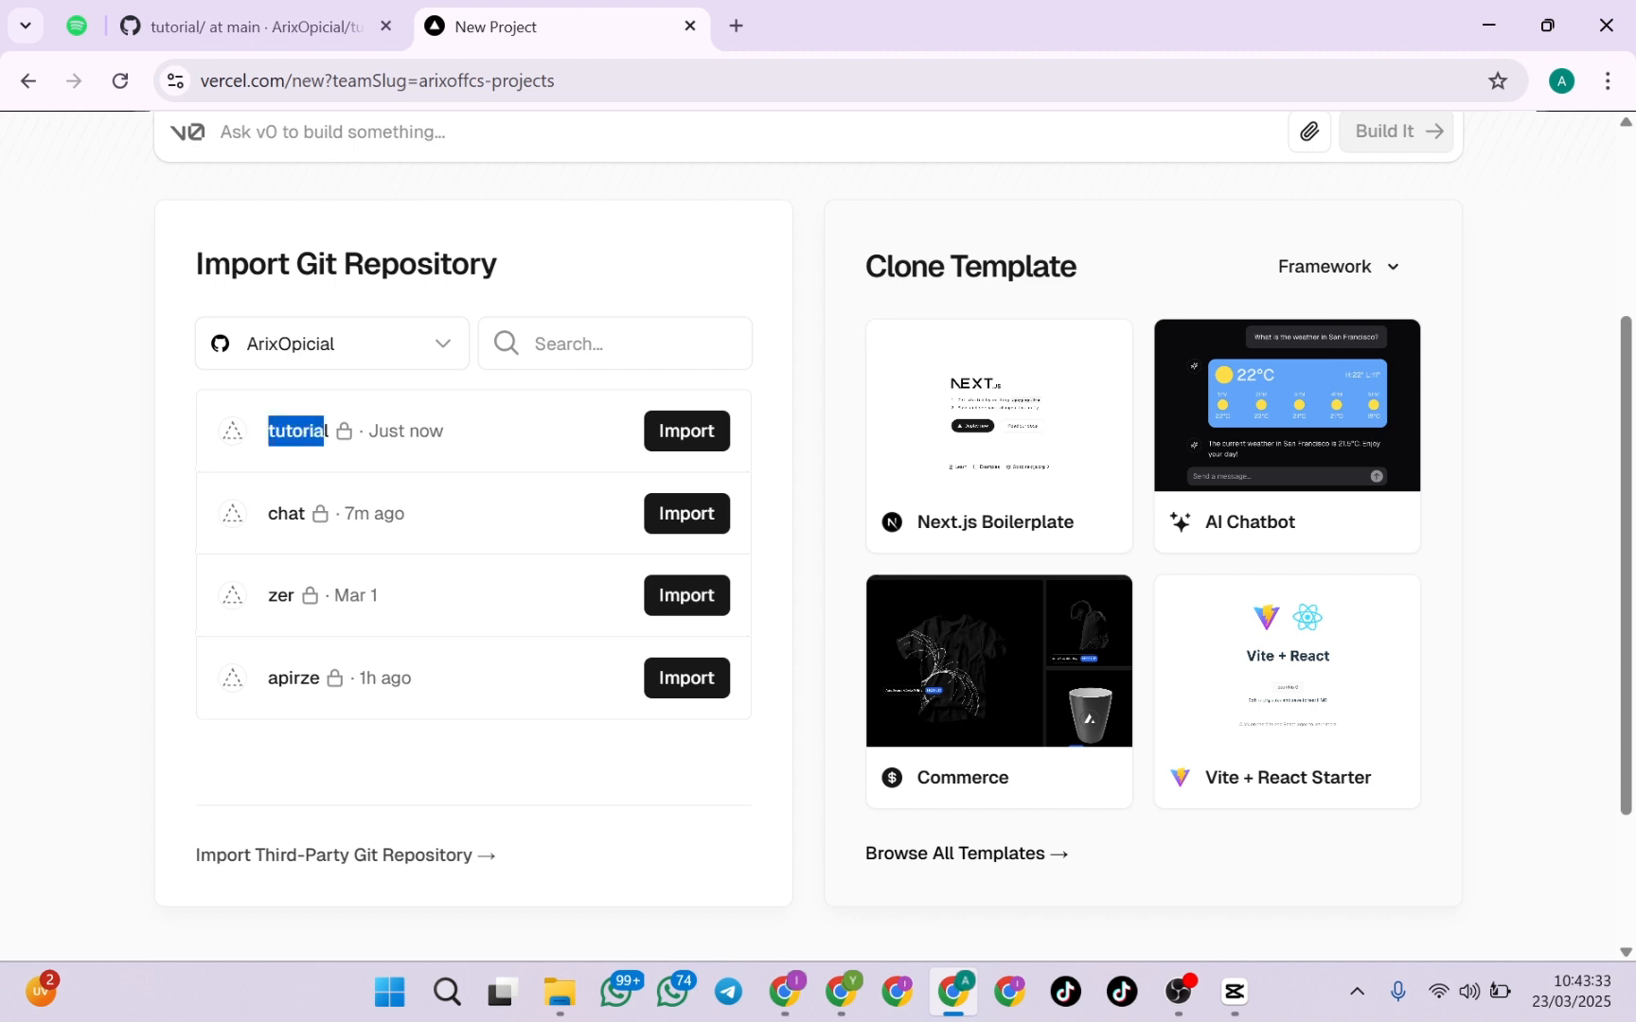
pyautogui.click(326, 442)
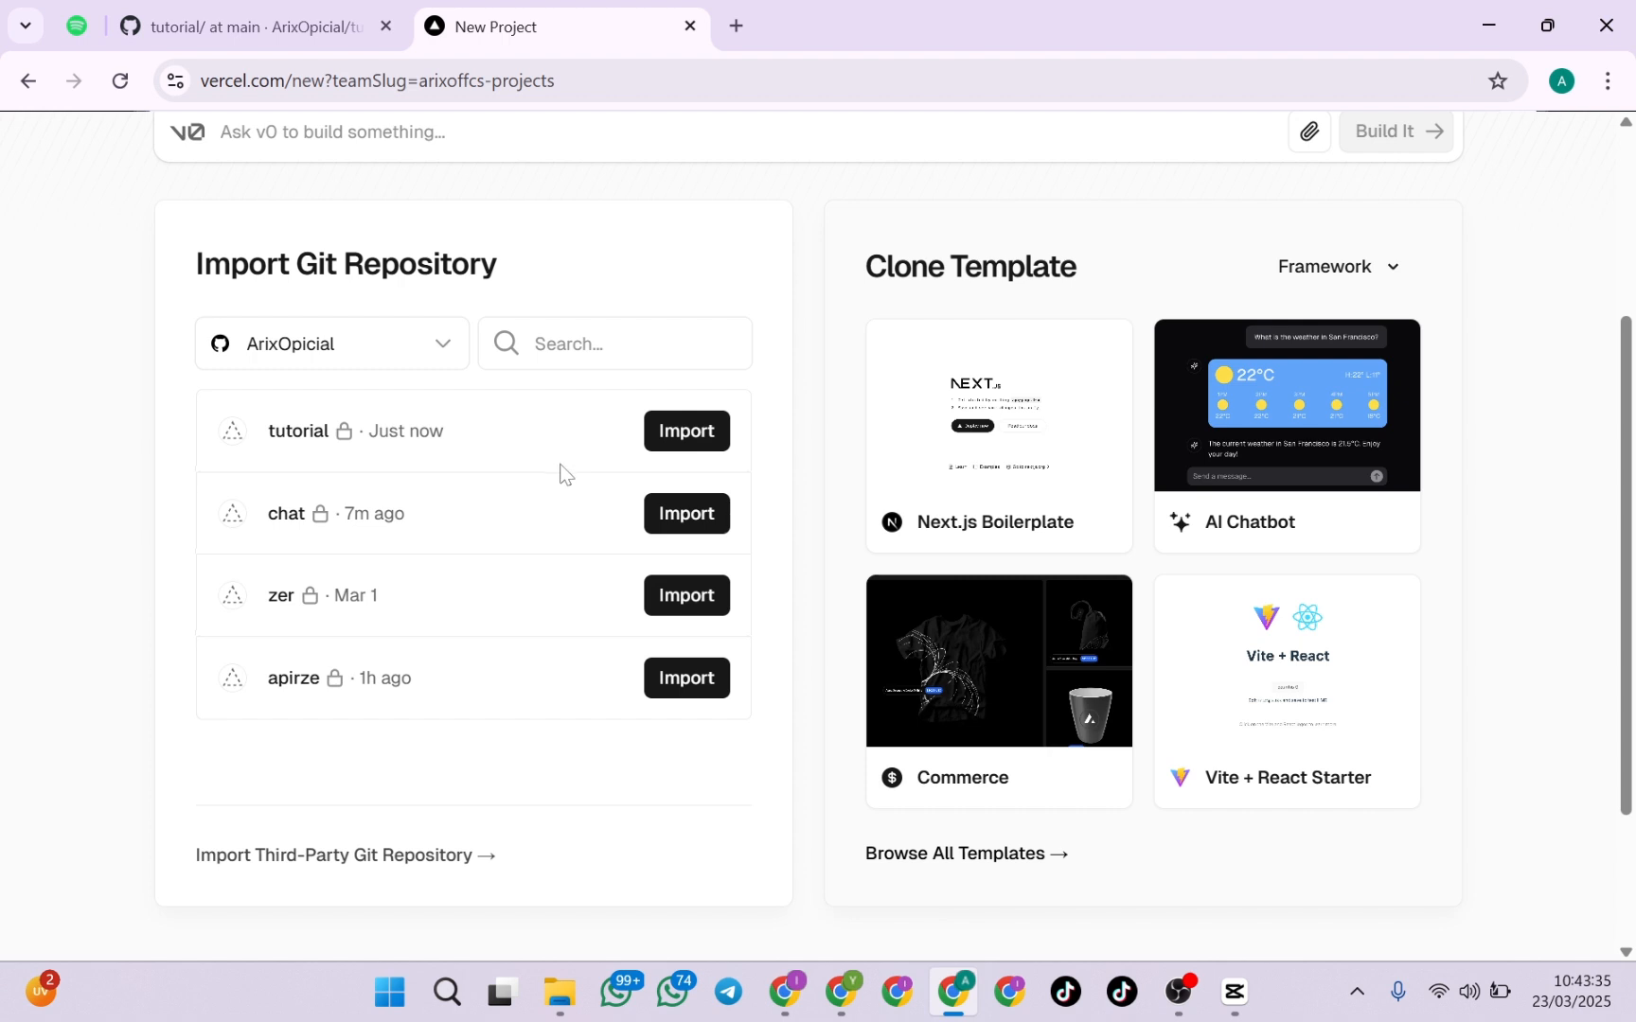
pyautogui.click(669, 433)
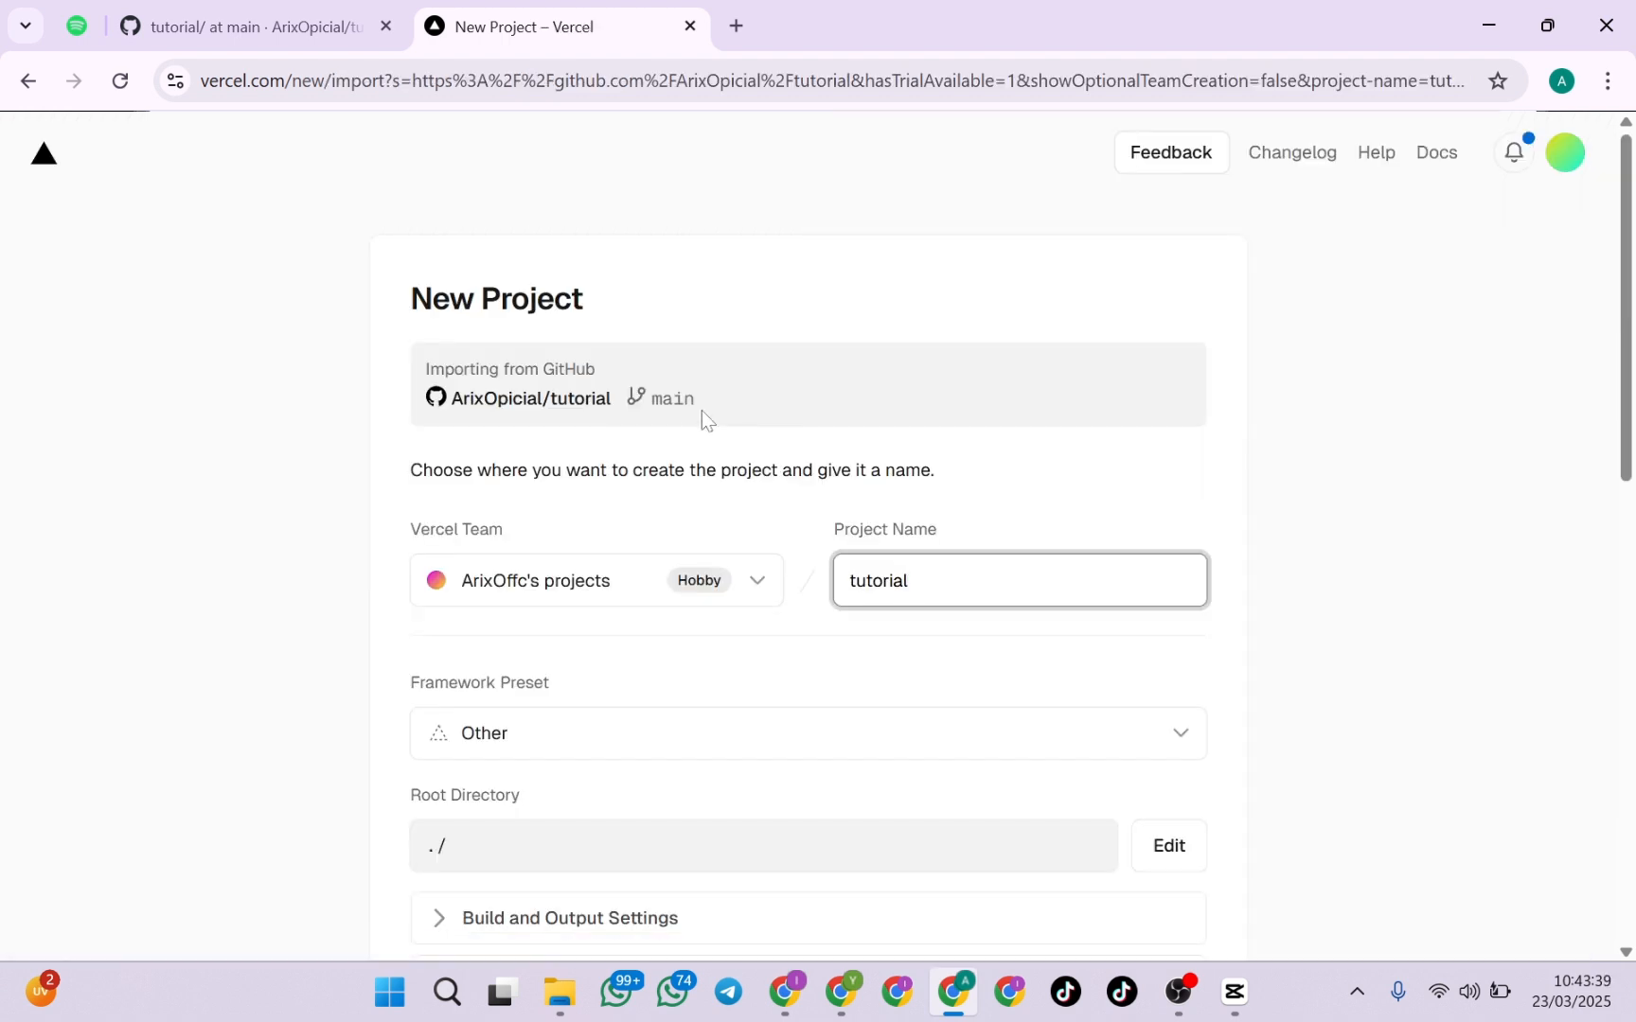
# Review the new project's name and the available framework presets without changing them
pyautogui.scroll(-3, 1009, 533)
pyautogui.scroll(2, 982, 445)
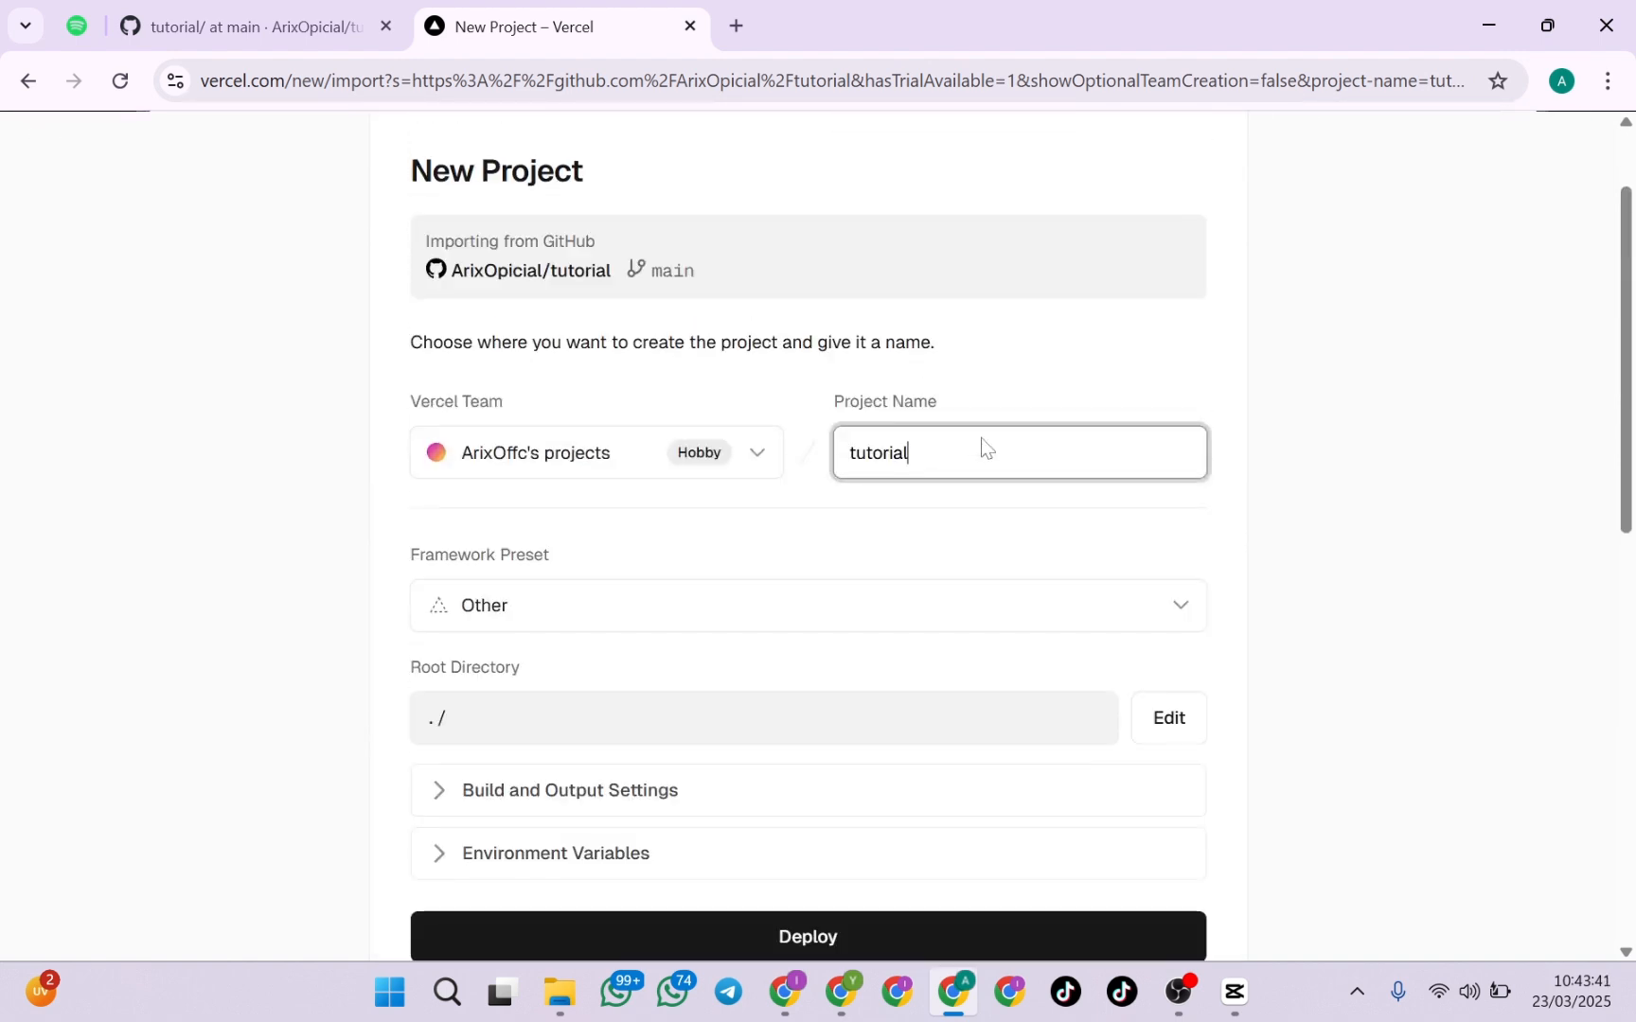
pyautogui.hotkey('ctrl', 'a')
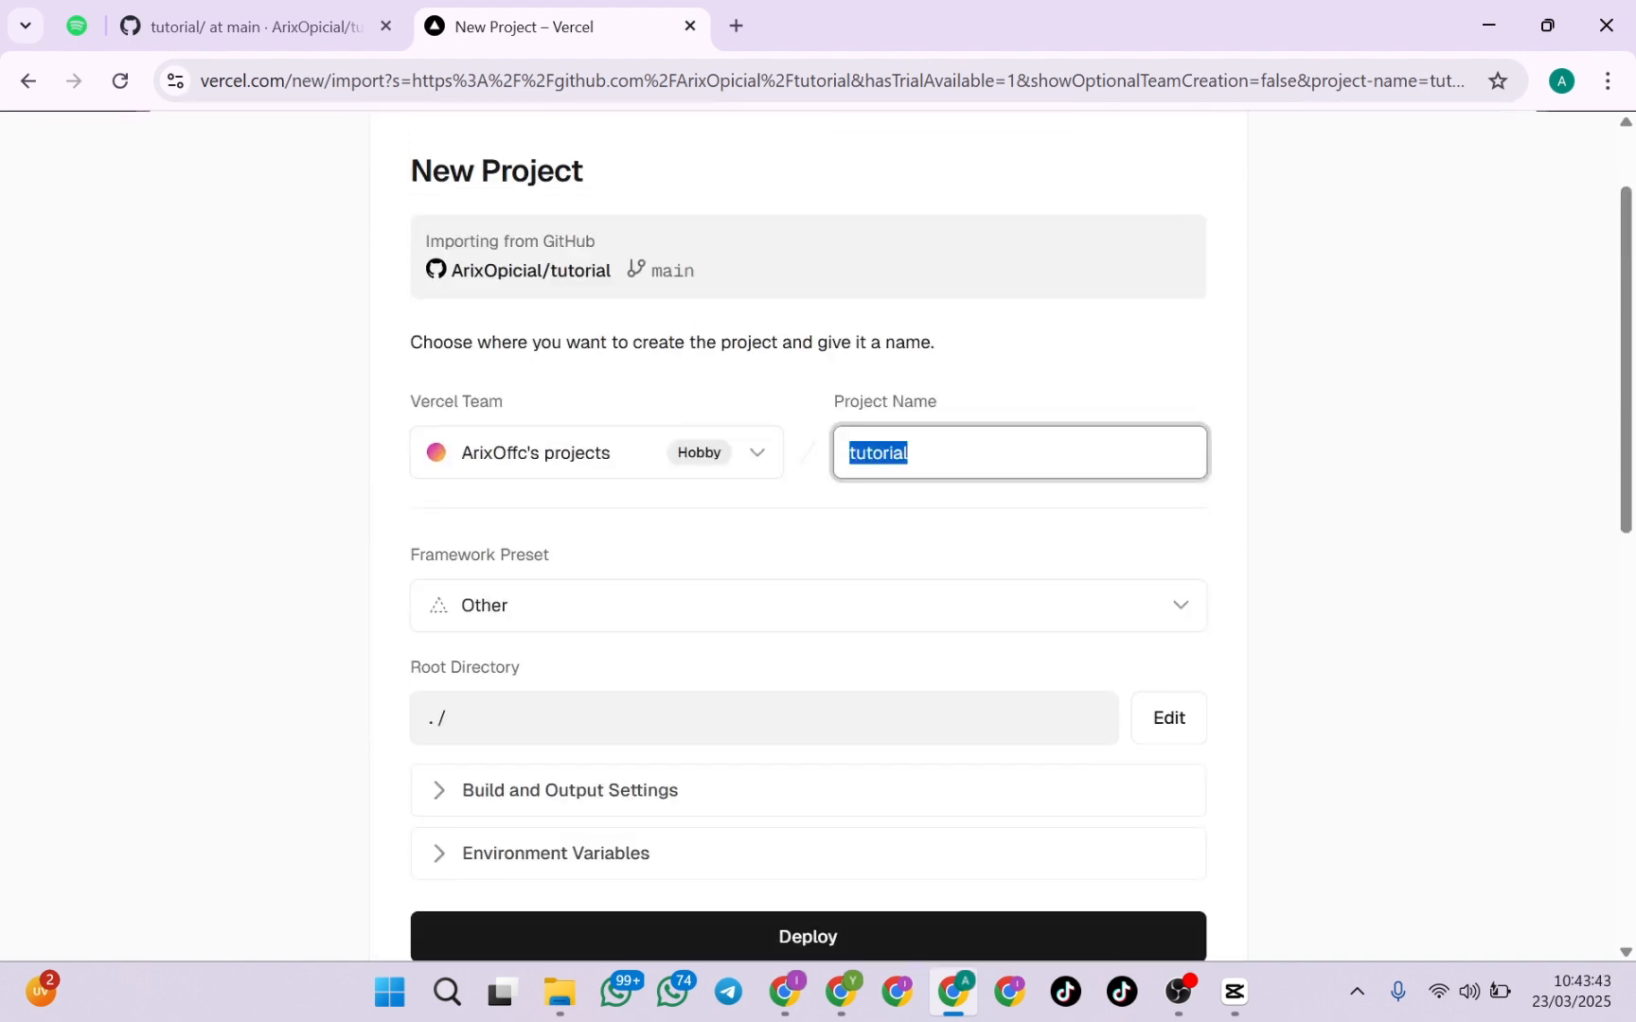
pyautogui.moveTo(845, 453); pyautogui.dragTo(913, 454)
pyautogui.click(947, 453)
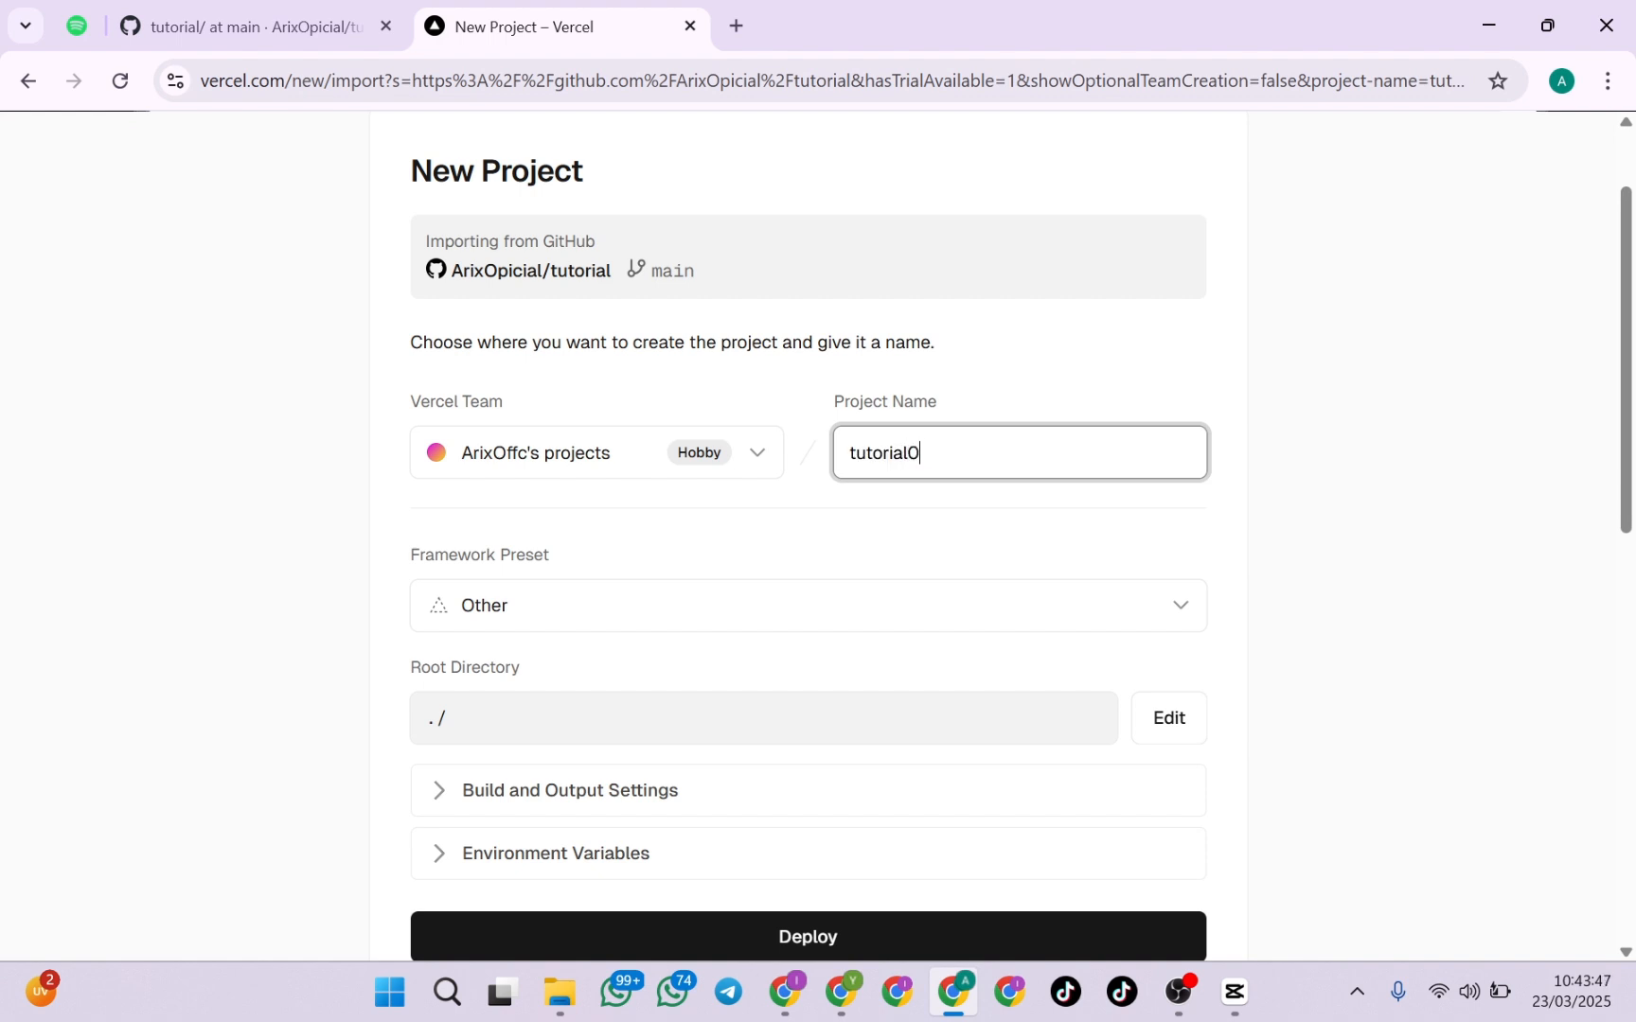
pyautogui.click(835, 564)
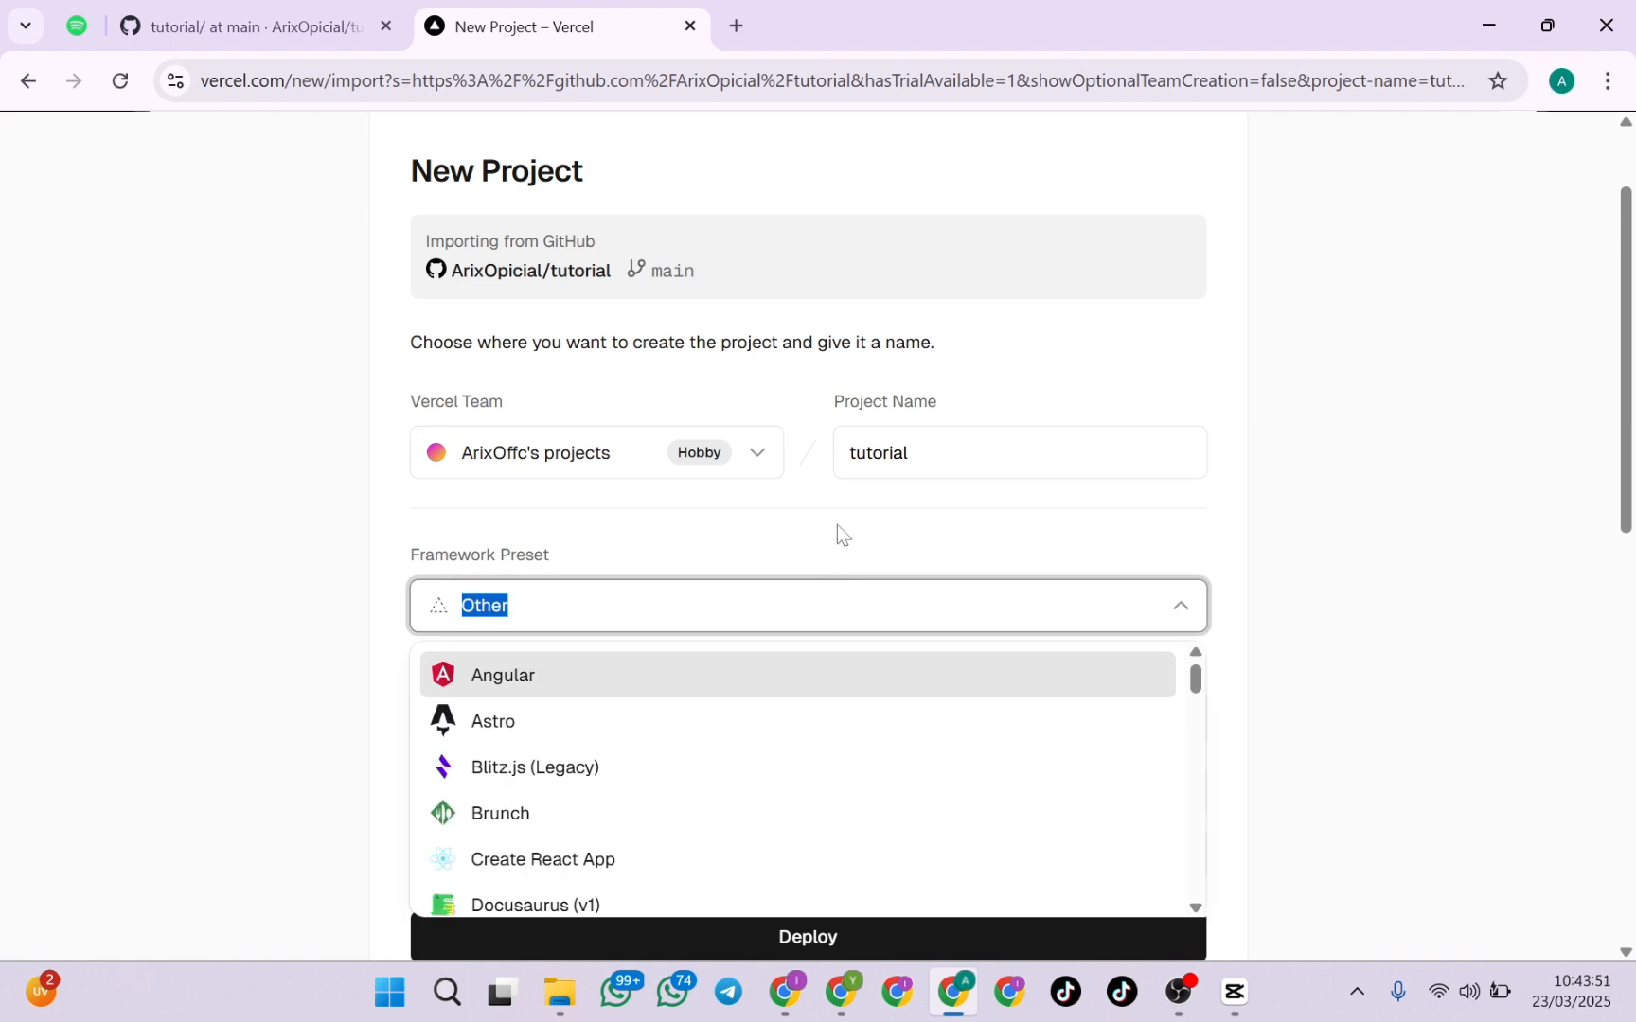
pyautogui.click(838, 526)
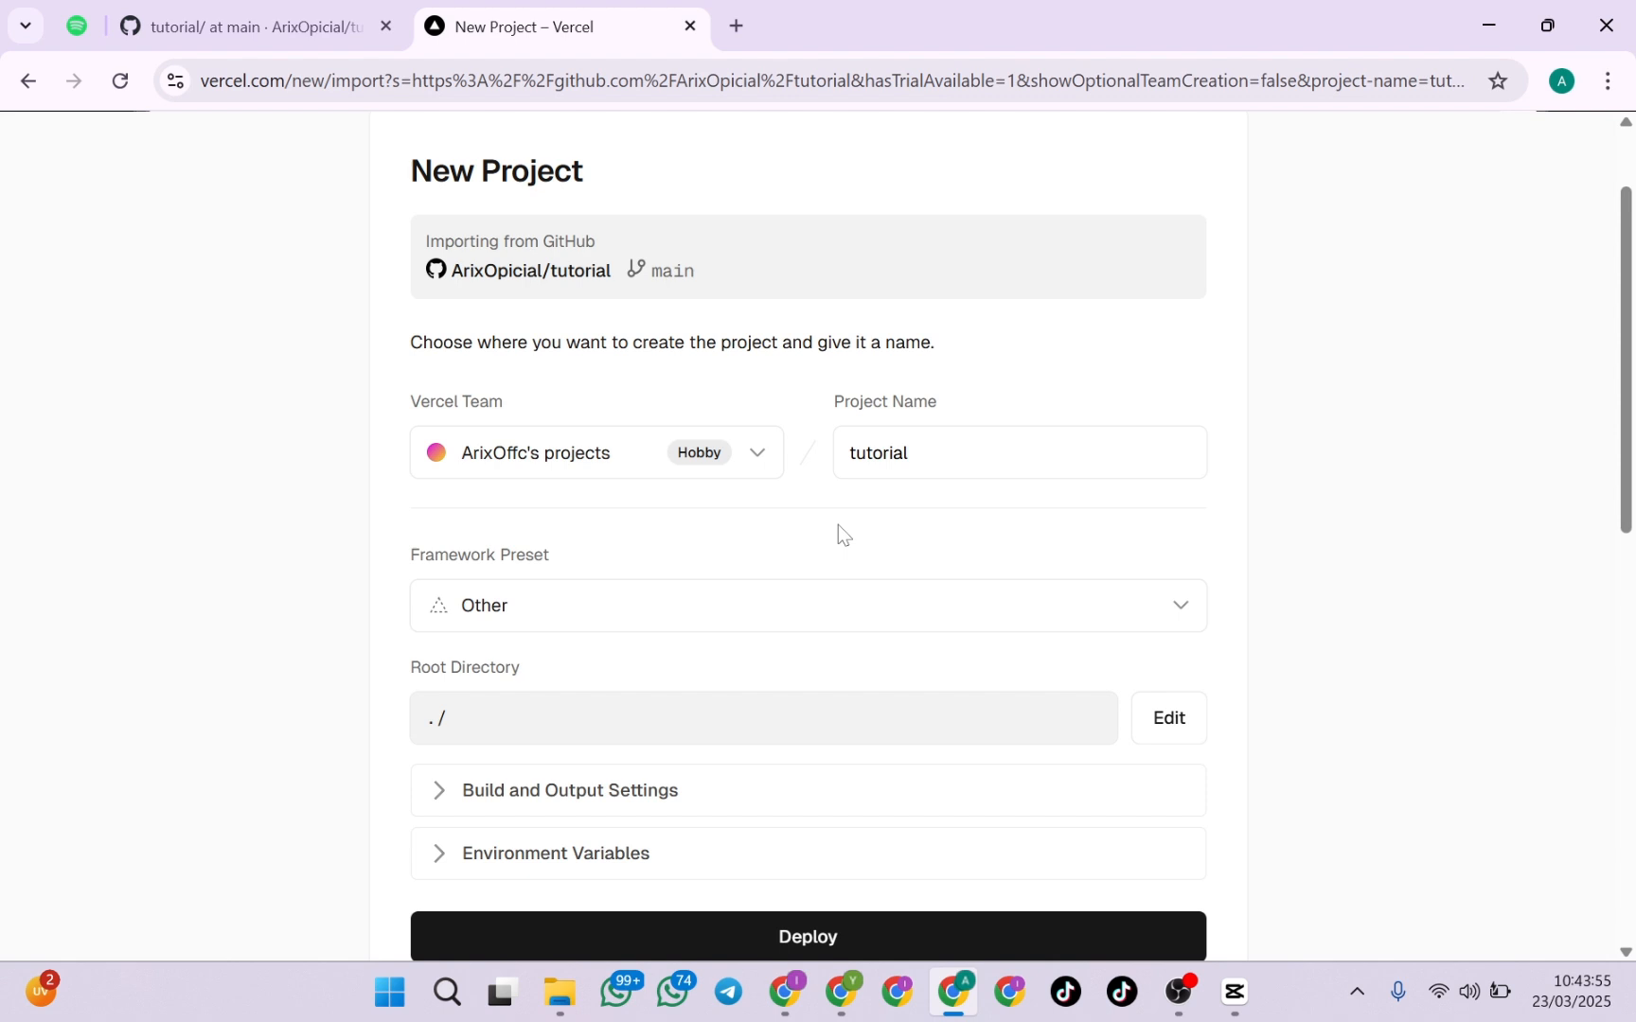
# Override the install command in the project's build and output settings with "npm install"
pyautogui.scroll(-1, 838, 524)
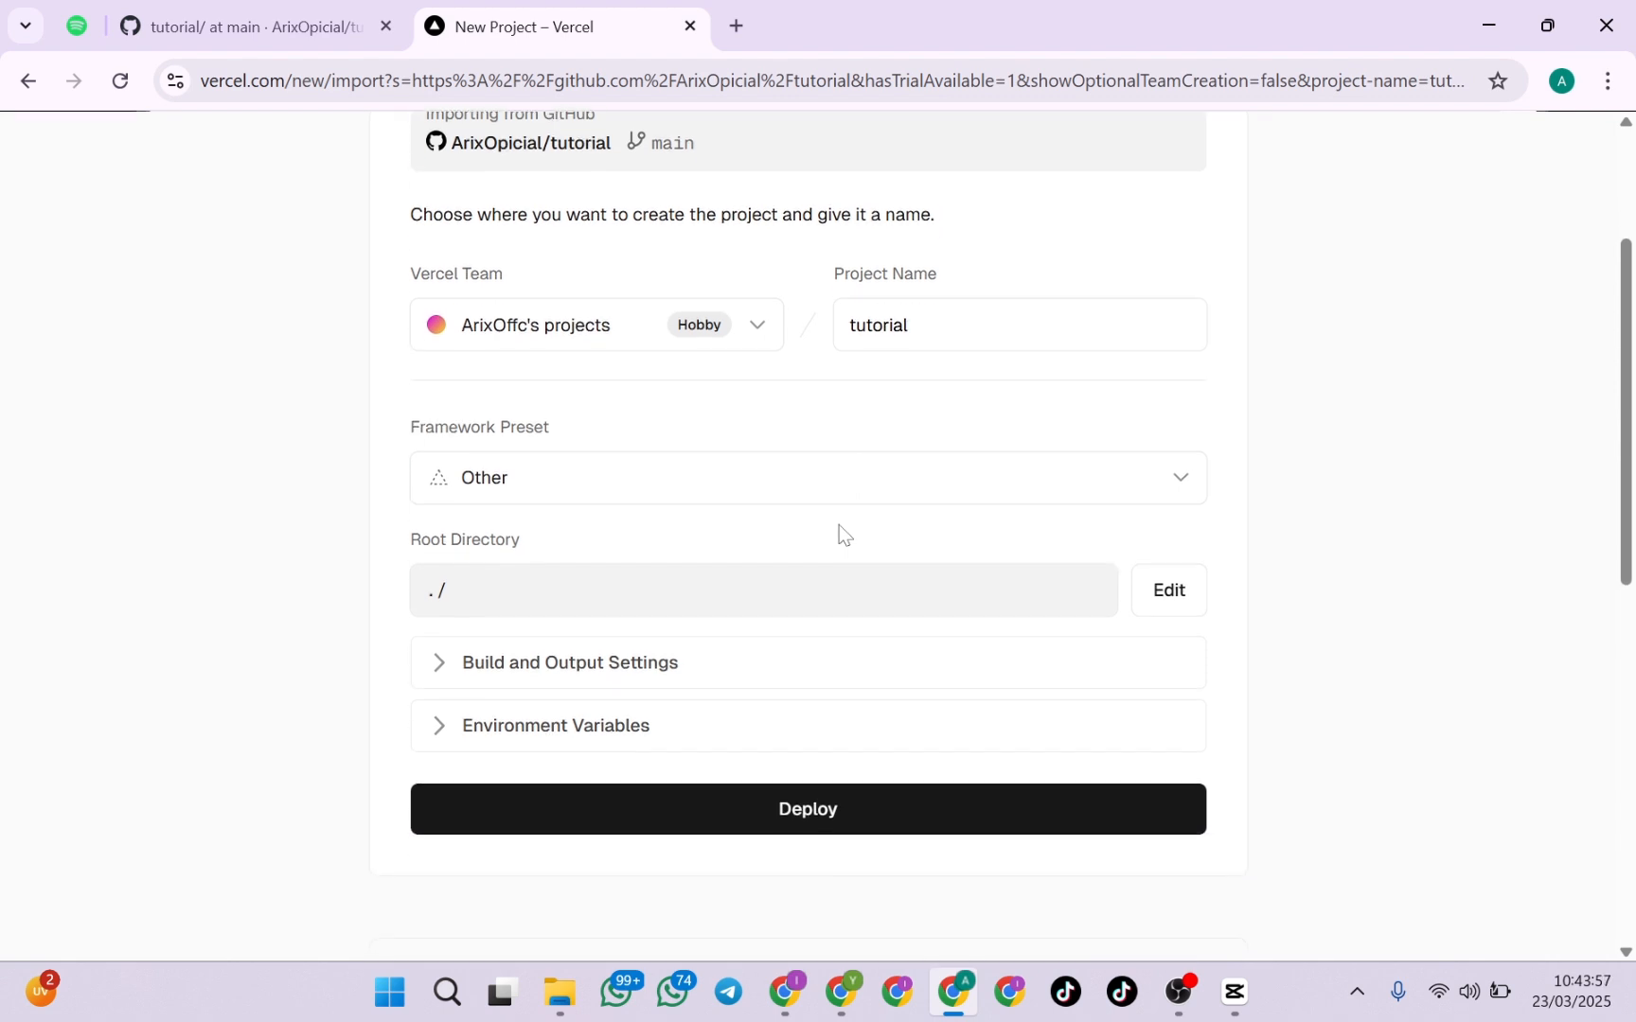
pyautogui.scroll(-2, 839, 524)
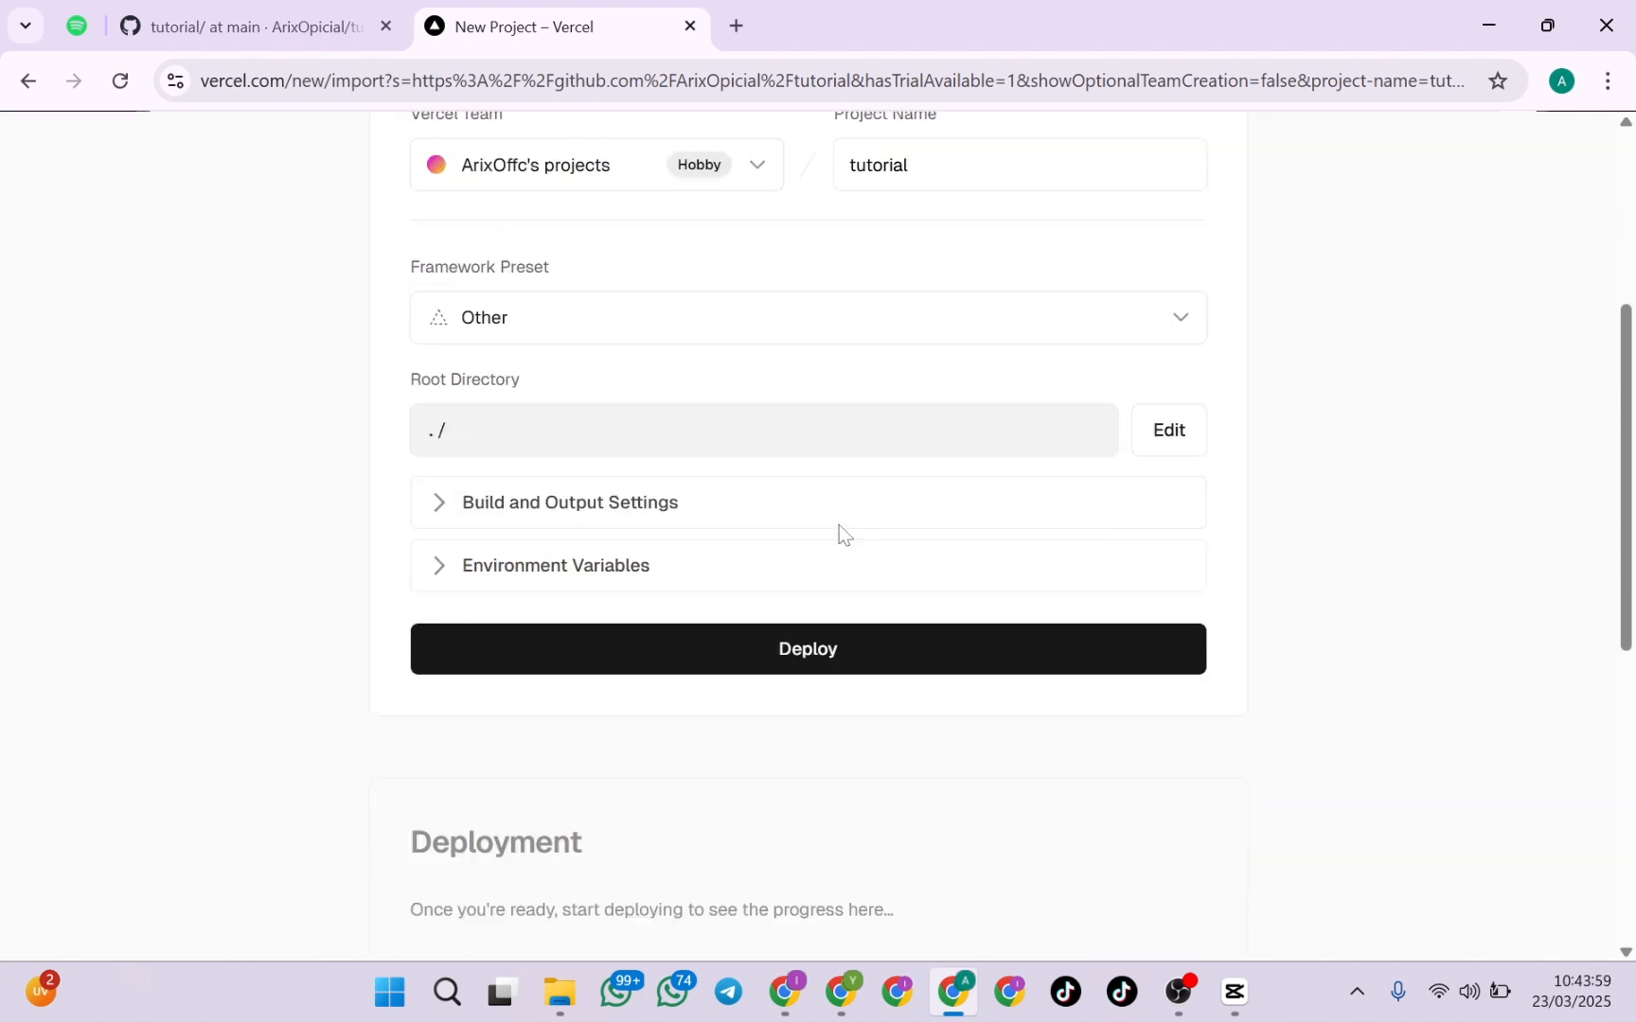
pyautogui.click(466, 428)
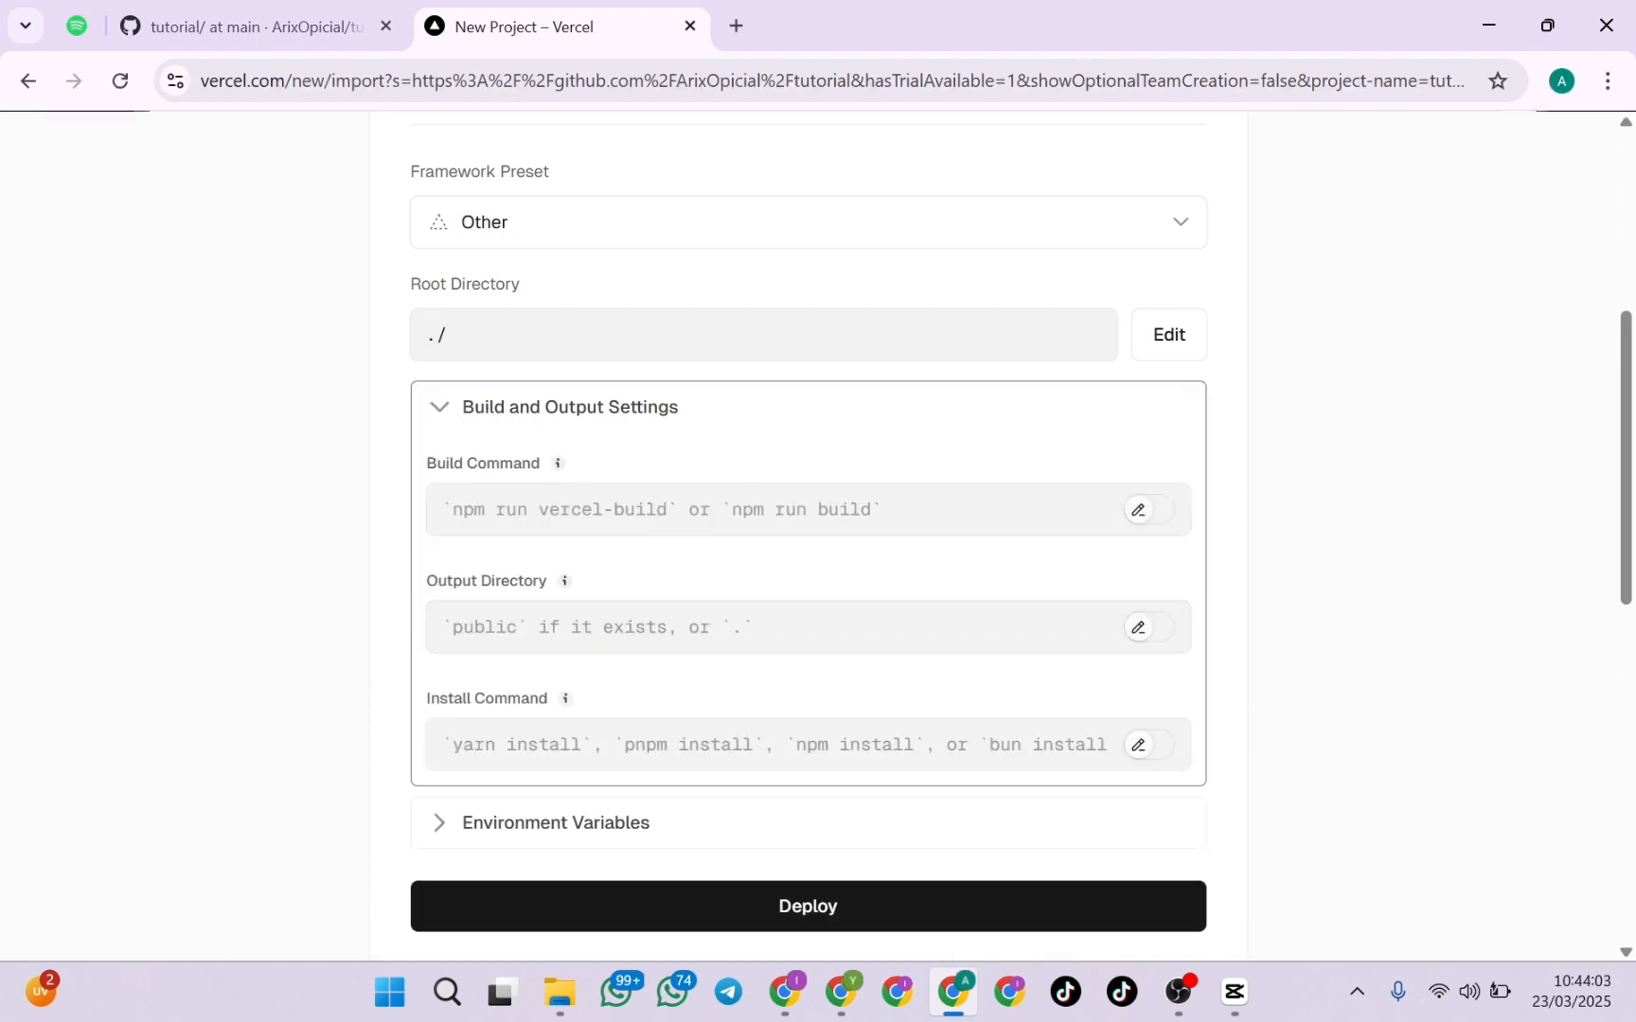
pyautogui.moveTo(406, 718); pyautogui.dragTo(558, 704)
pyautogui.click(568, 706)
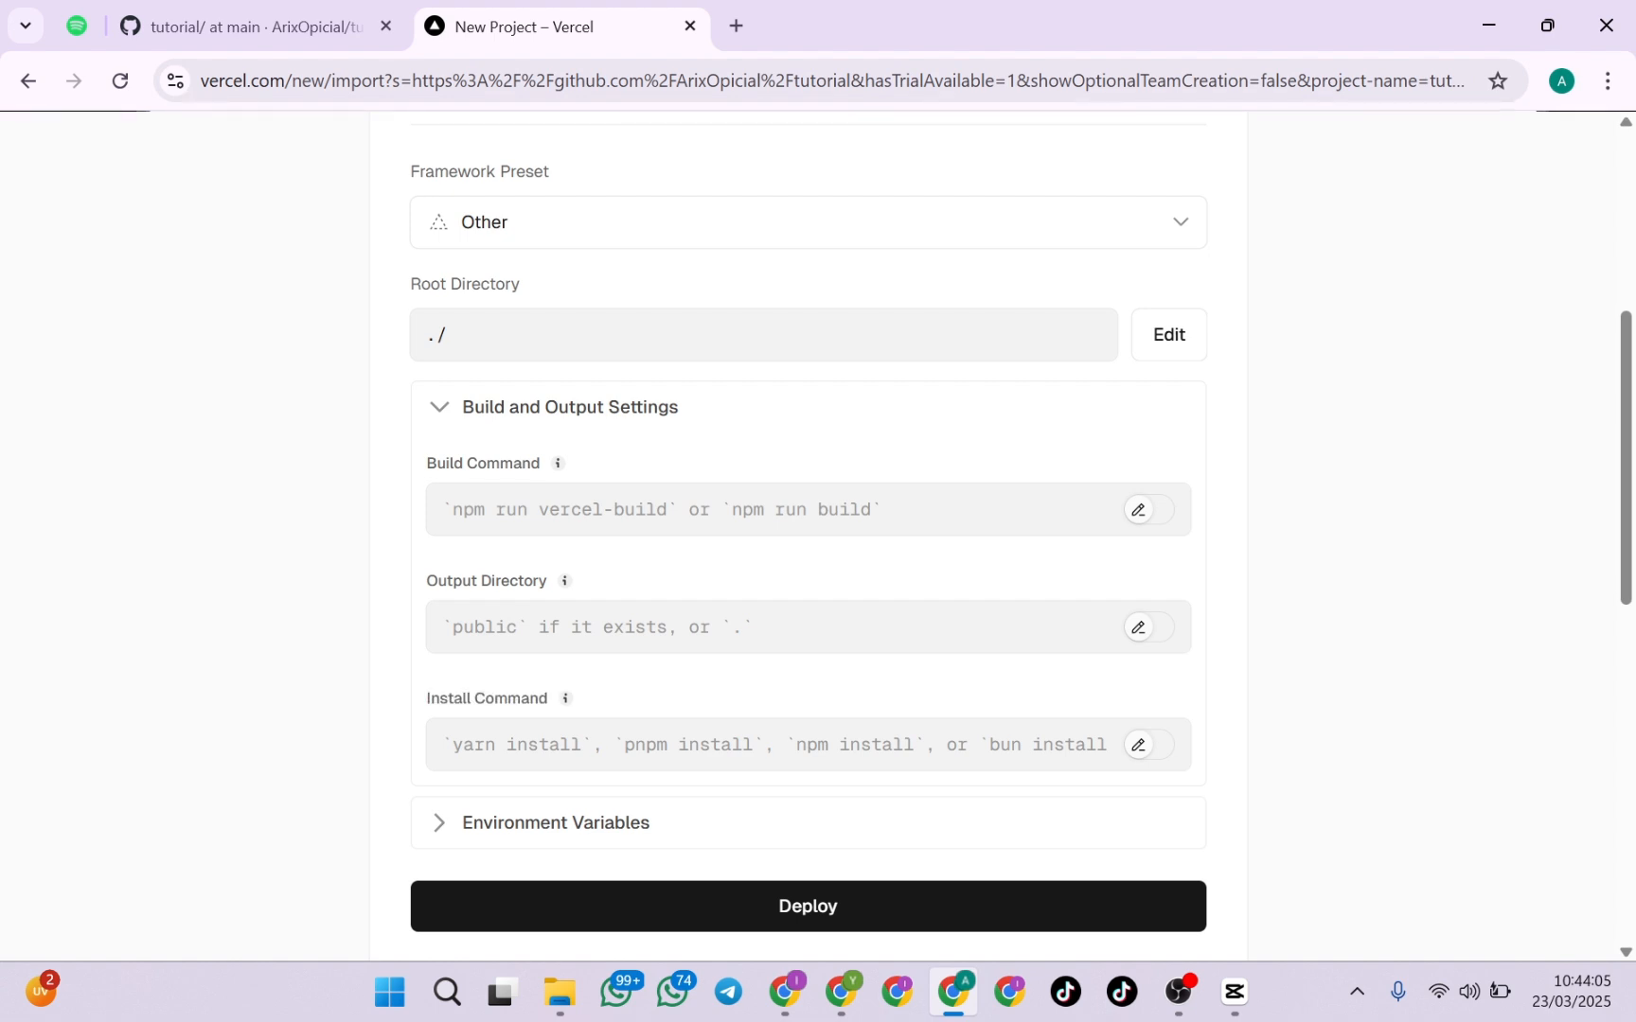
pyautogui.click(1160, 750)
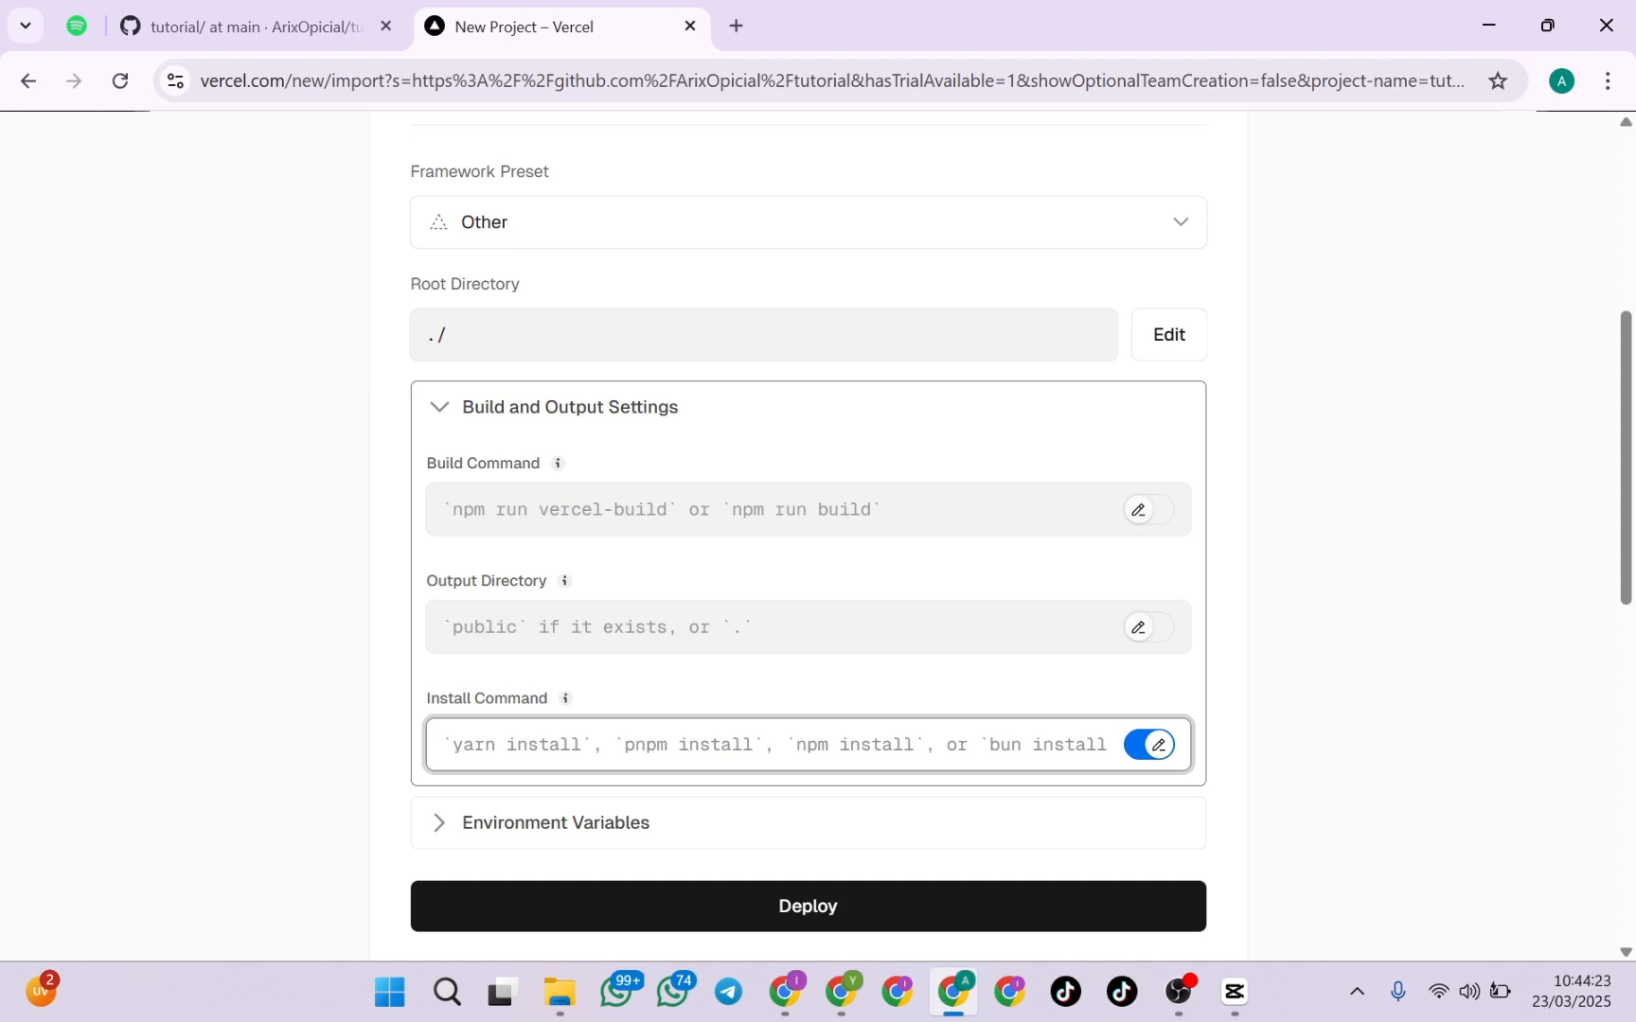
pyautogui.write('n-m')
pyautogui.press('BackSpace')
pyautogui.press('BackSpace')
pyautogui.write('p')
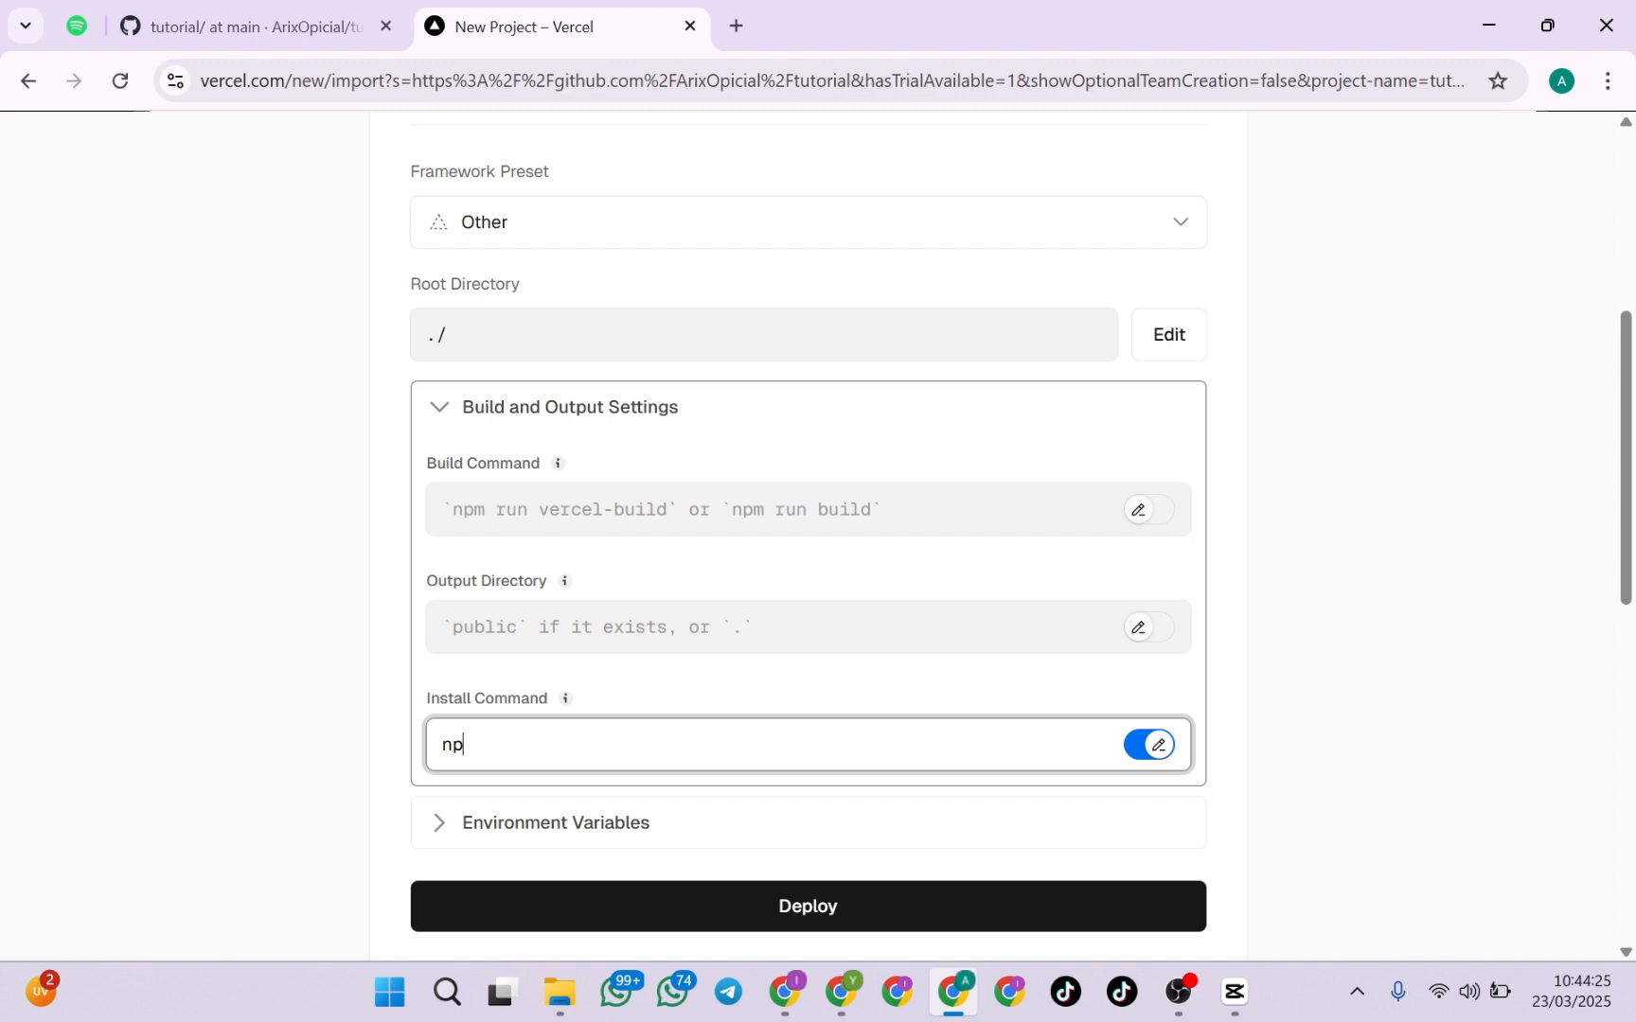
pyautogui.write('m install')
pyautogui.scroll(-2, 924, 336)
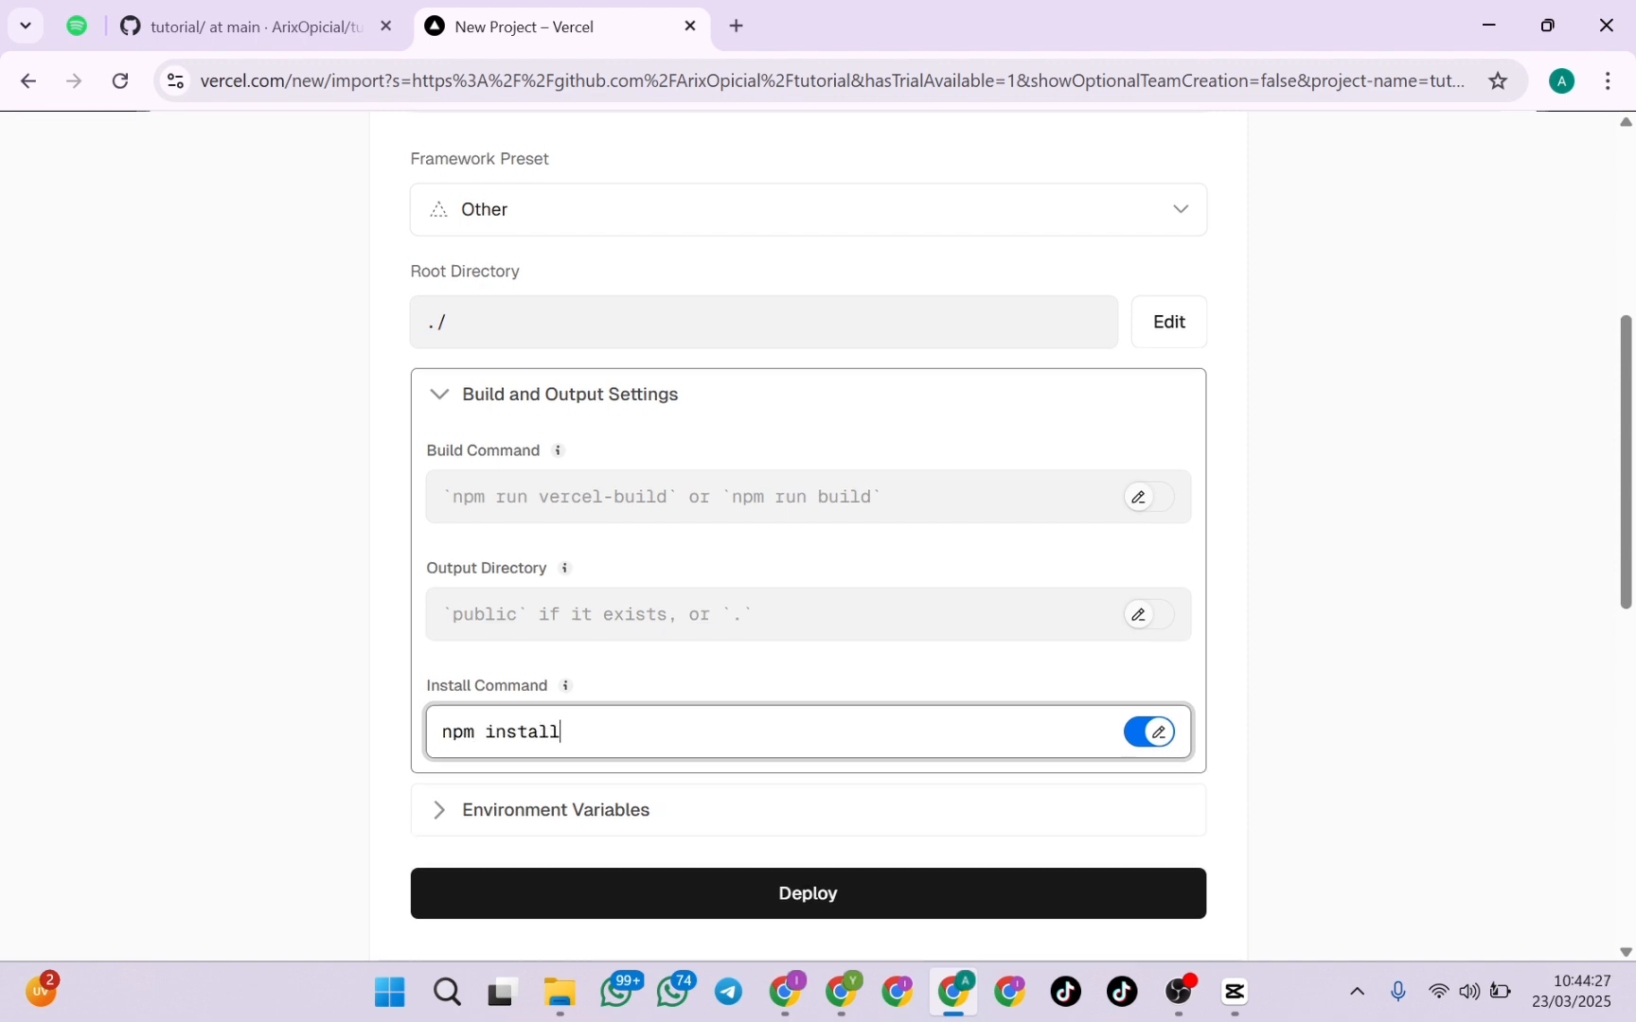
pyautogui.scroll(2, 989, 196)
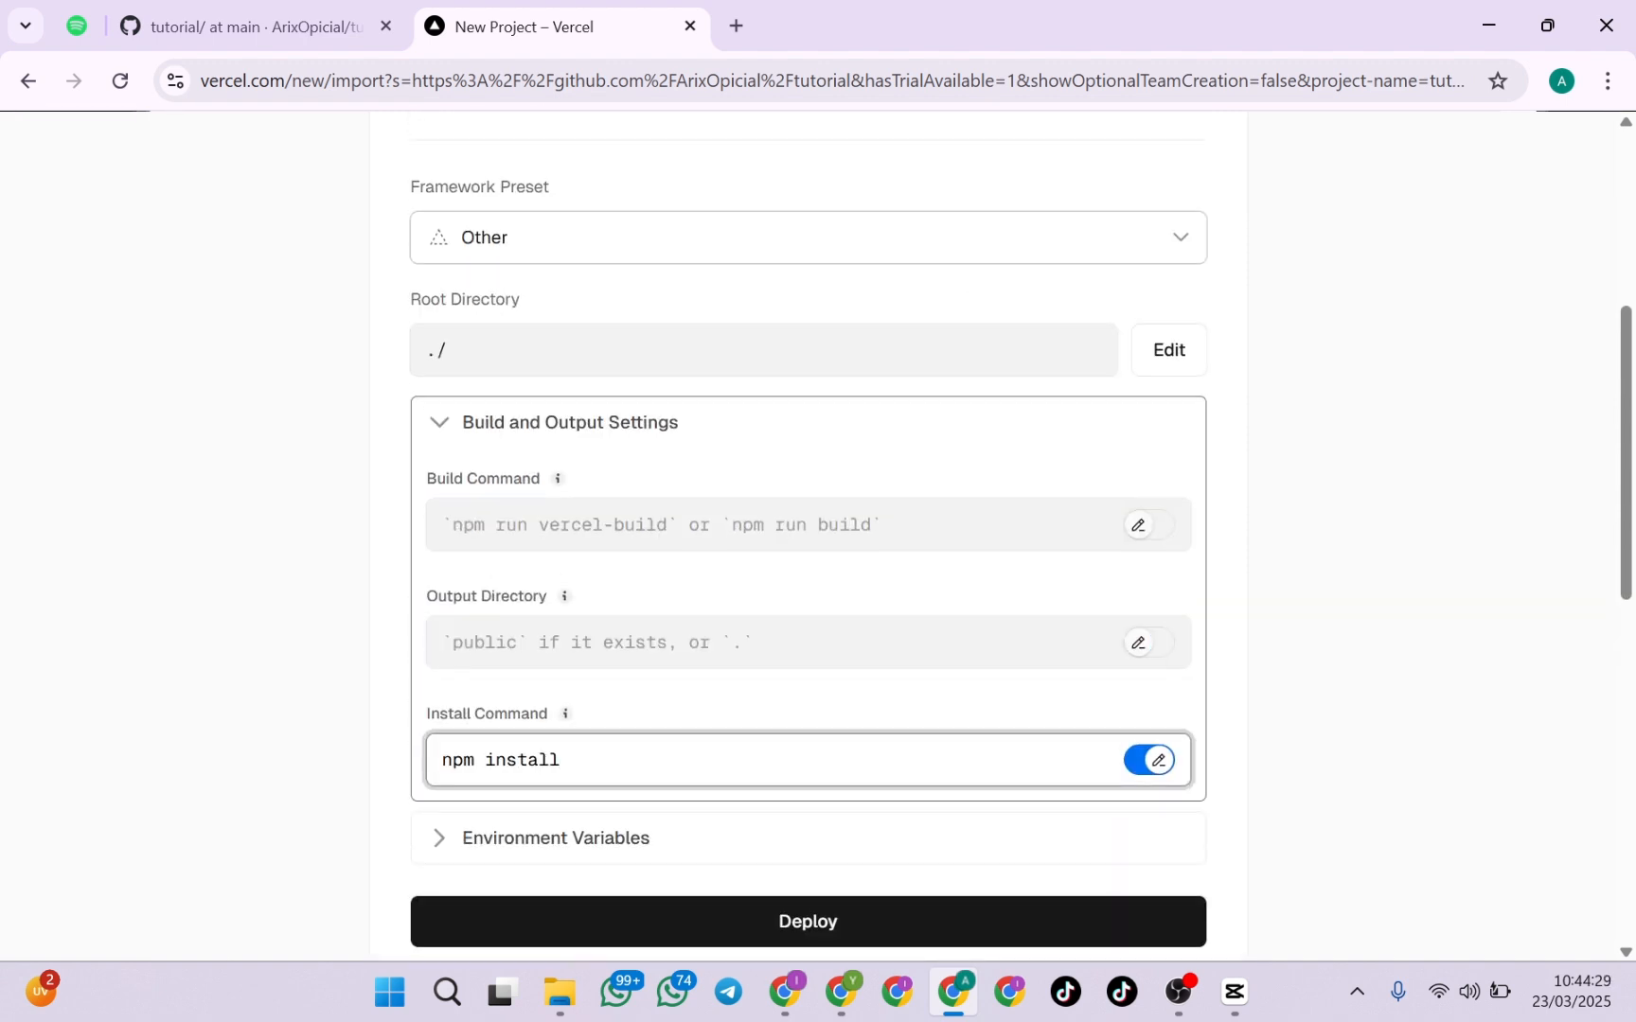
# Check the tutorial repository's file list on GitHub, and return to the Vercel project's expanded build and output settings
pyautogui.click(987, 437)
pyautogui.scroll(-2, 1307, 416)
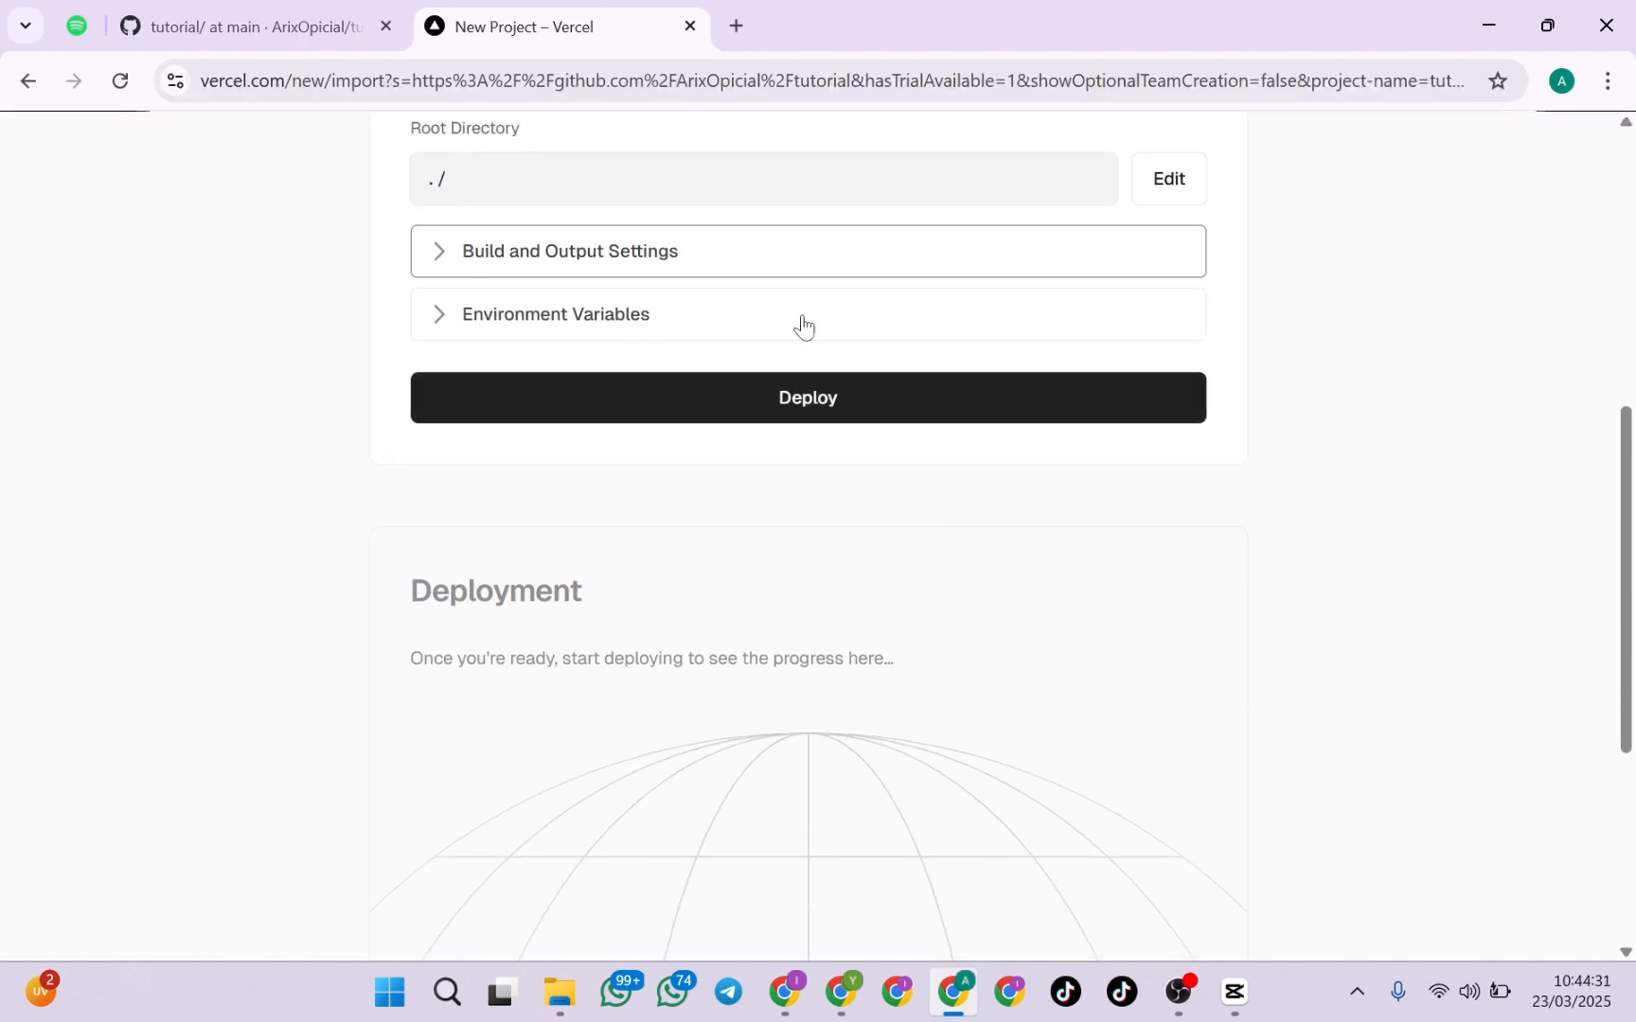
pyautogui.click(753, 253)
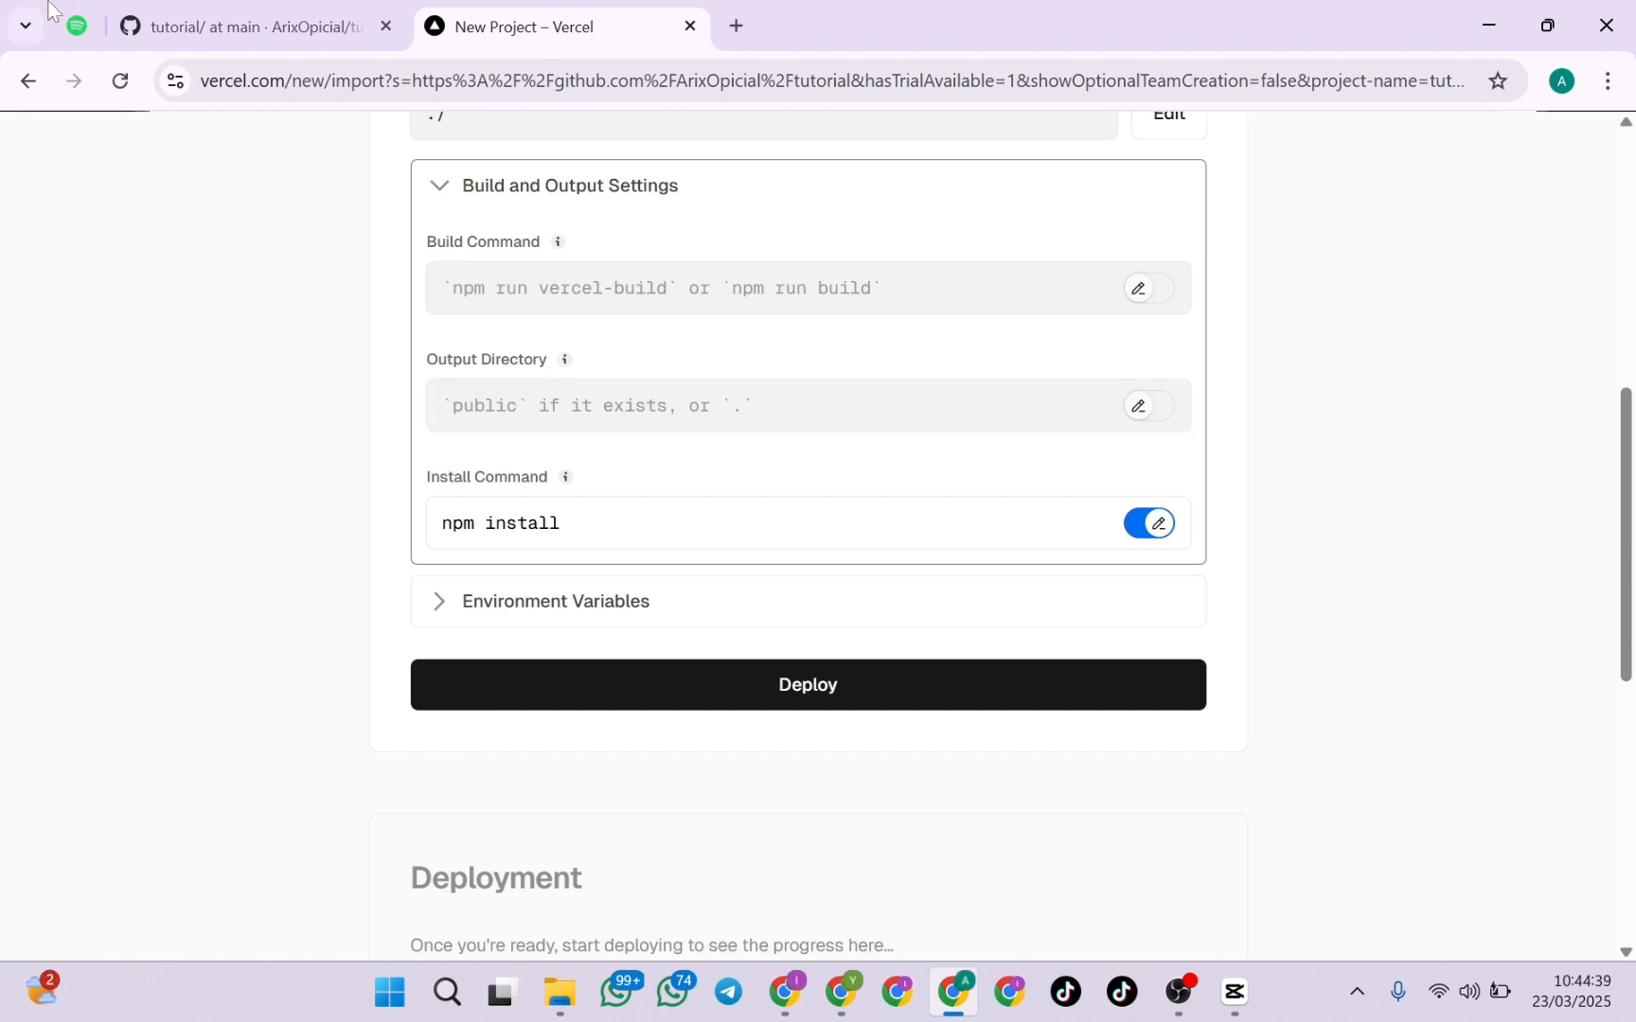
pyautogui.click(143, 8)
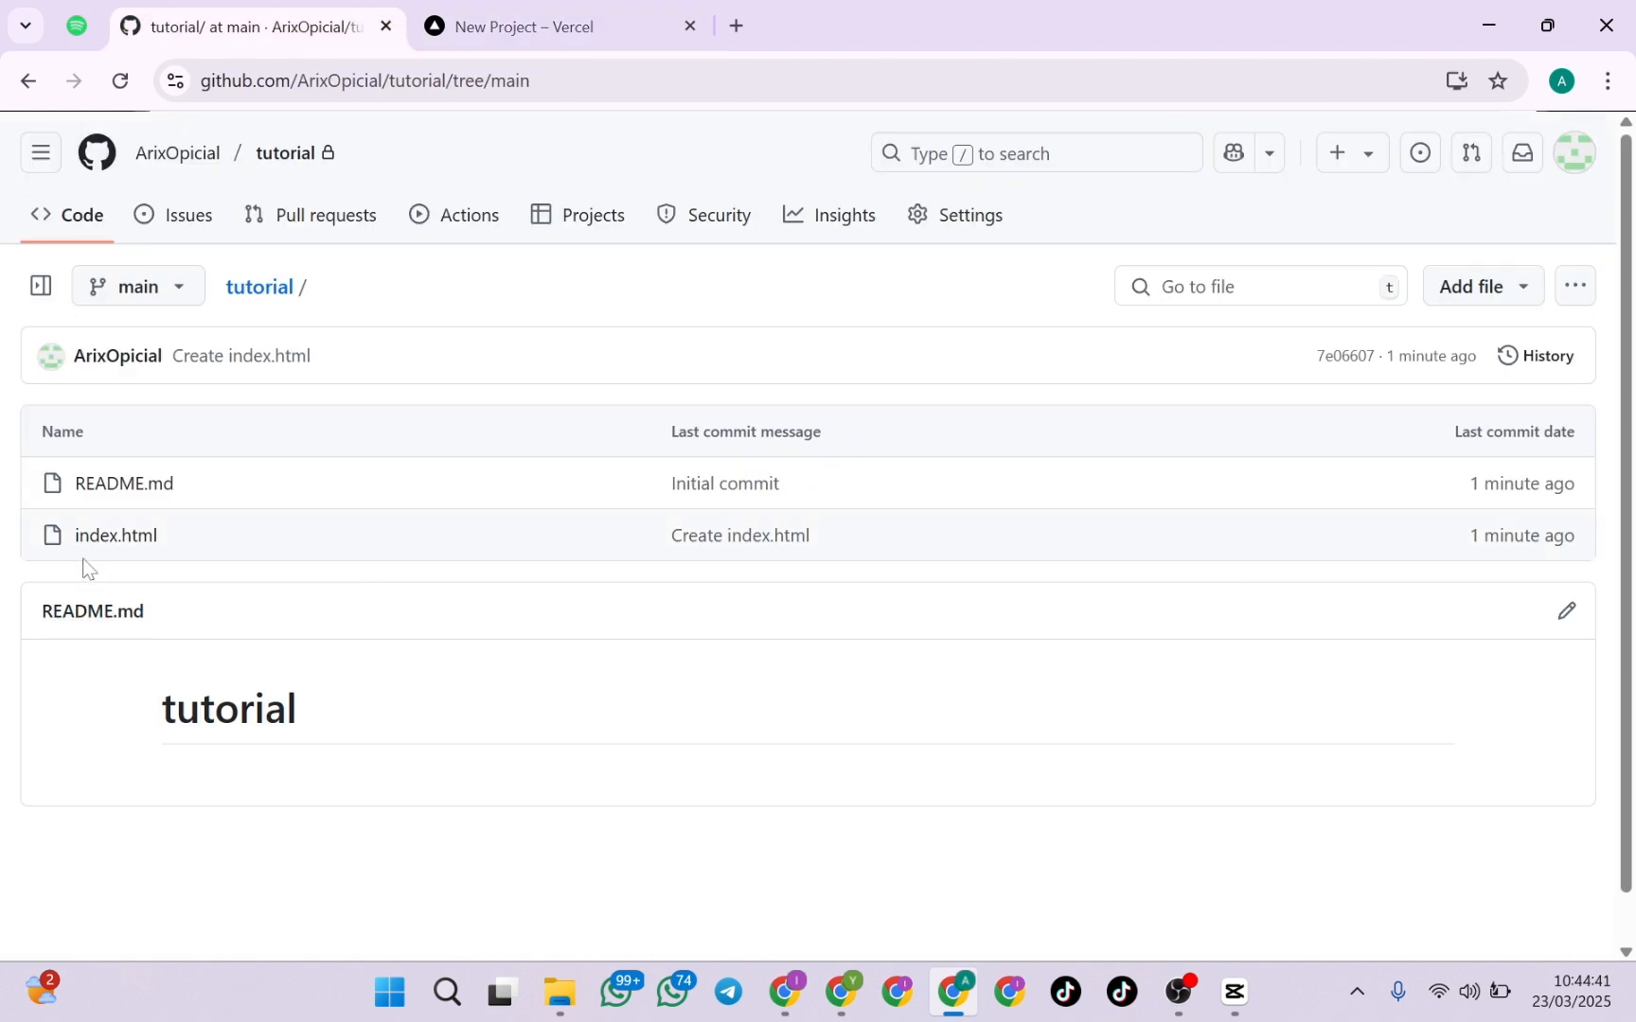
pyautogui.click(497, 39)
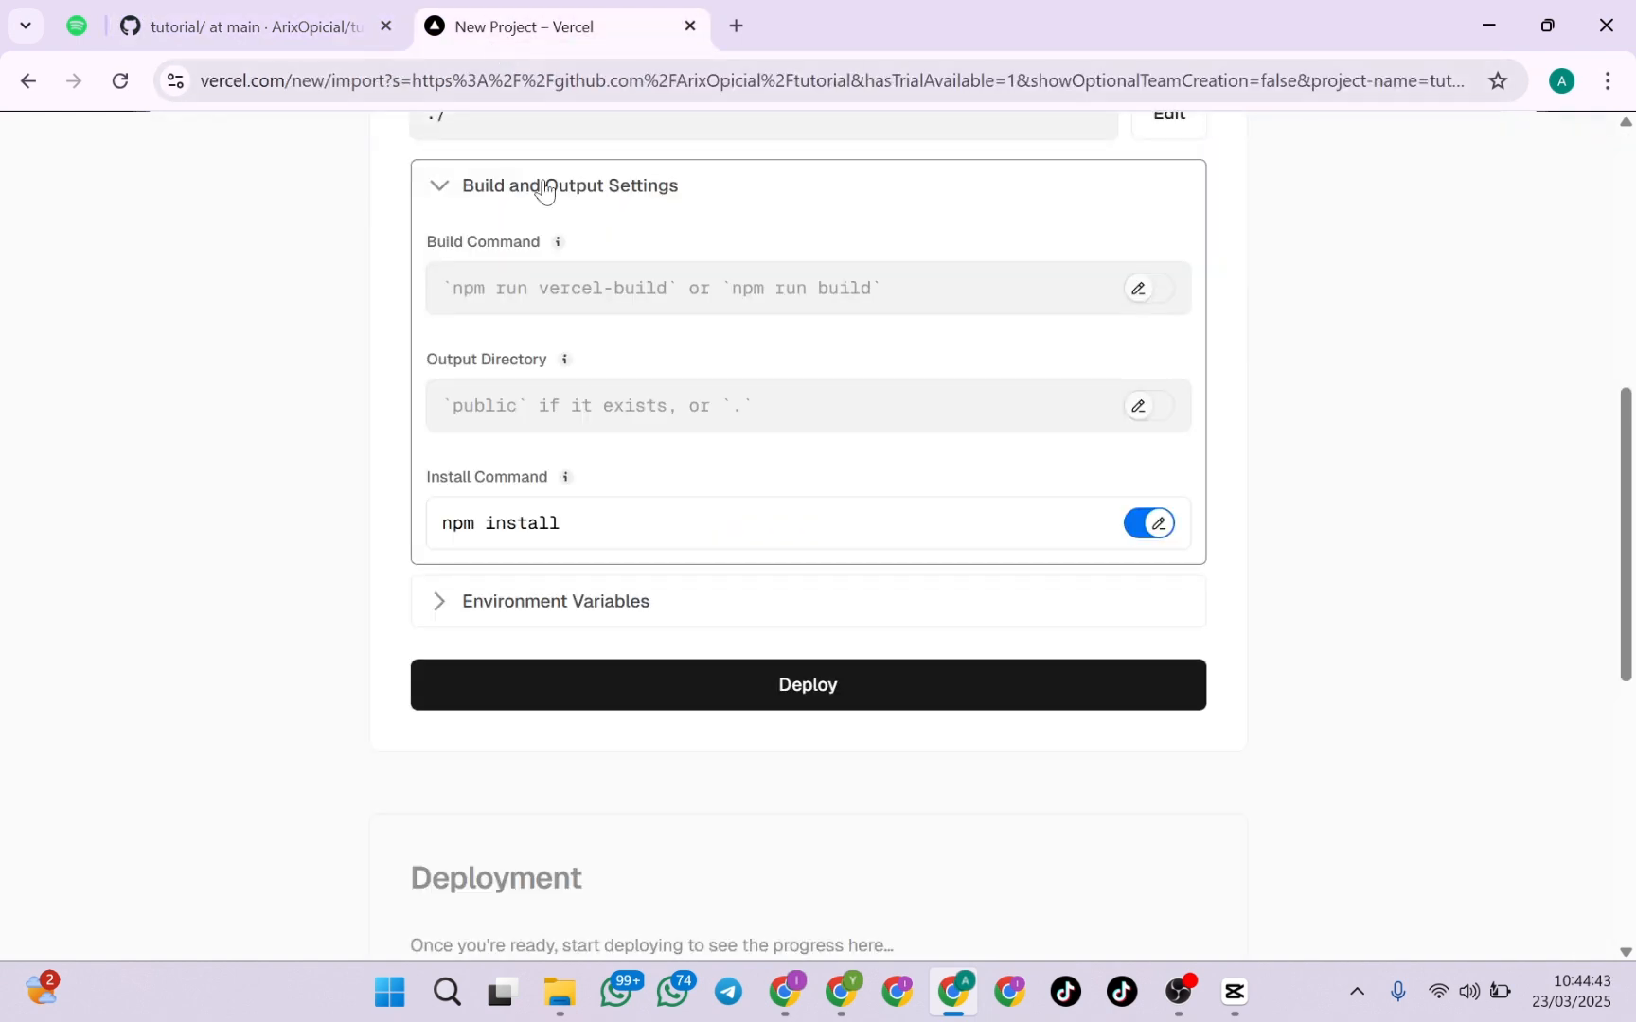
# Turn off the install command override in the build and output settings and deploy the tutorial project
pyautogui.click(1156, 523)
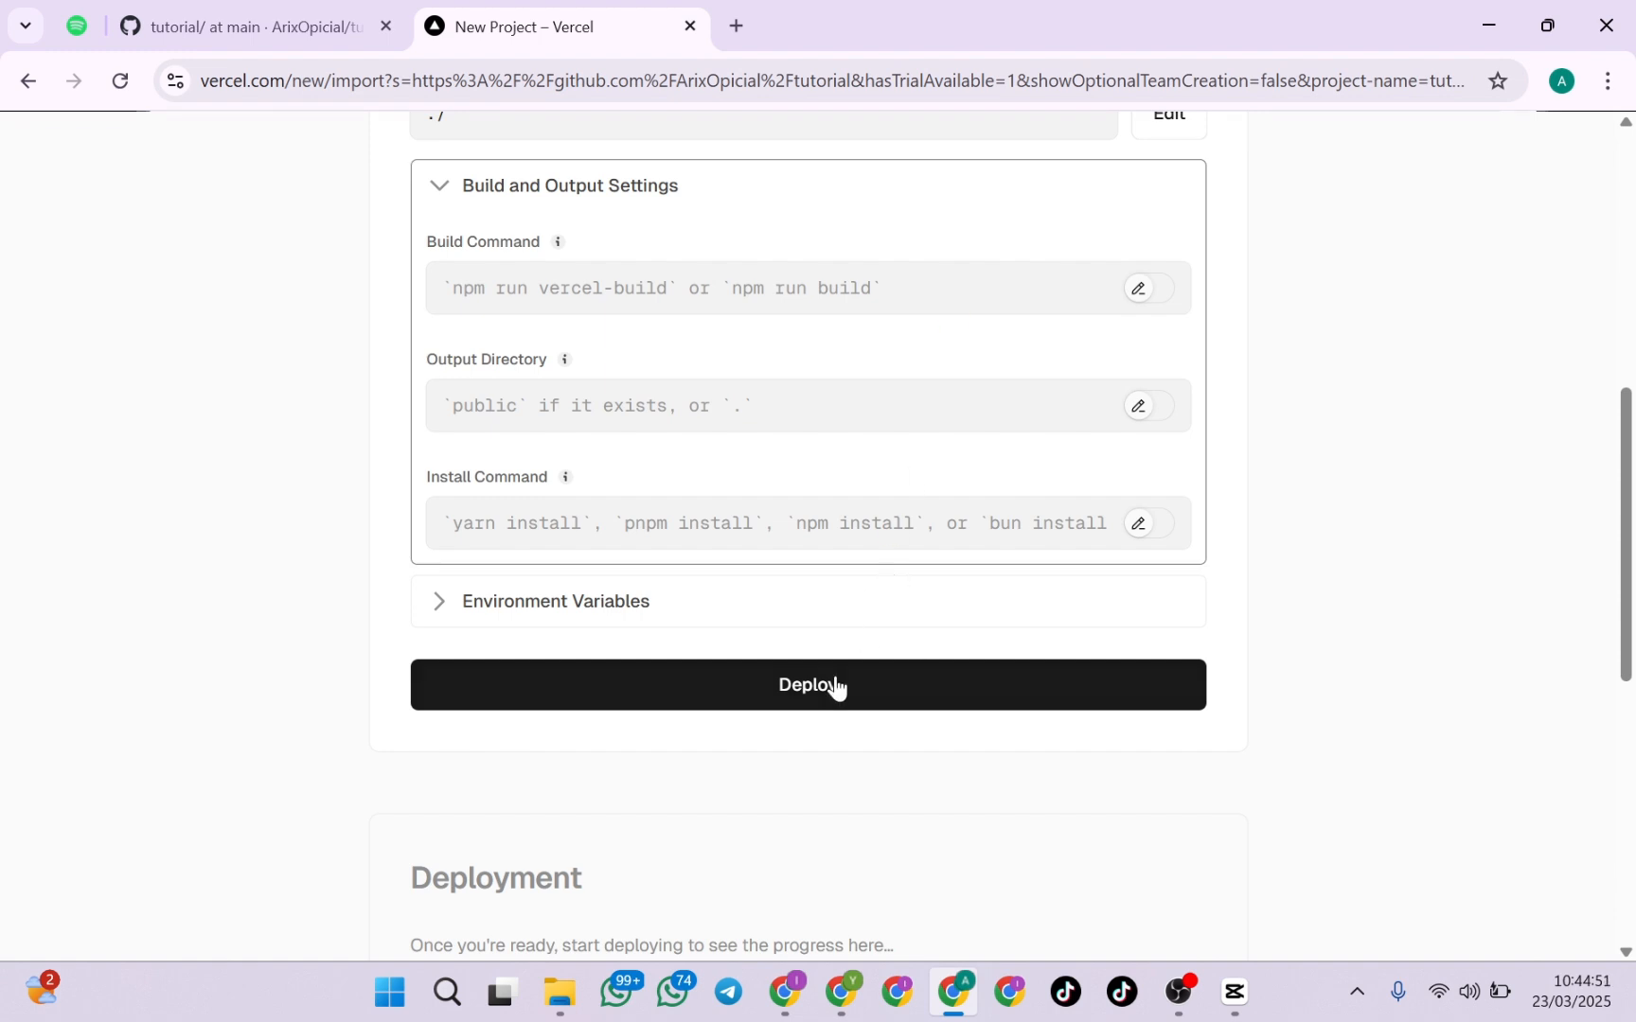
pyautogui.click(876, 686)
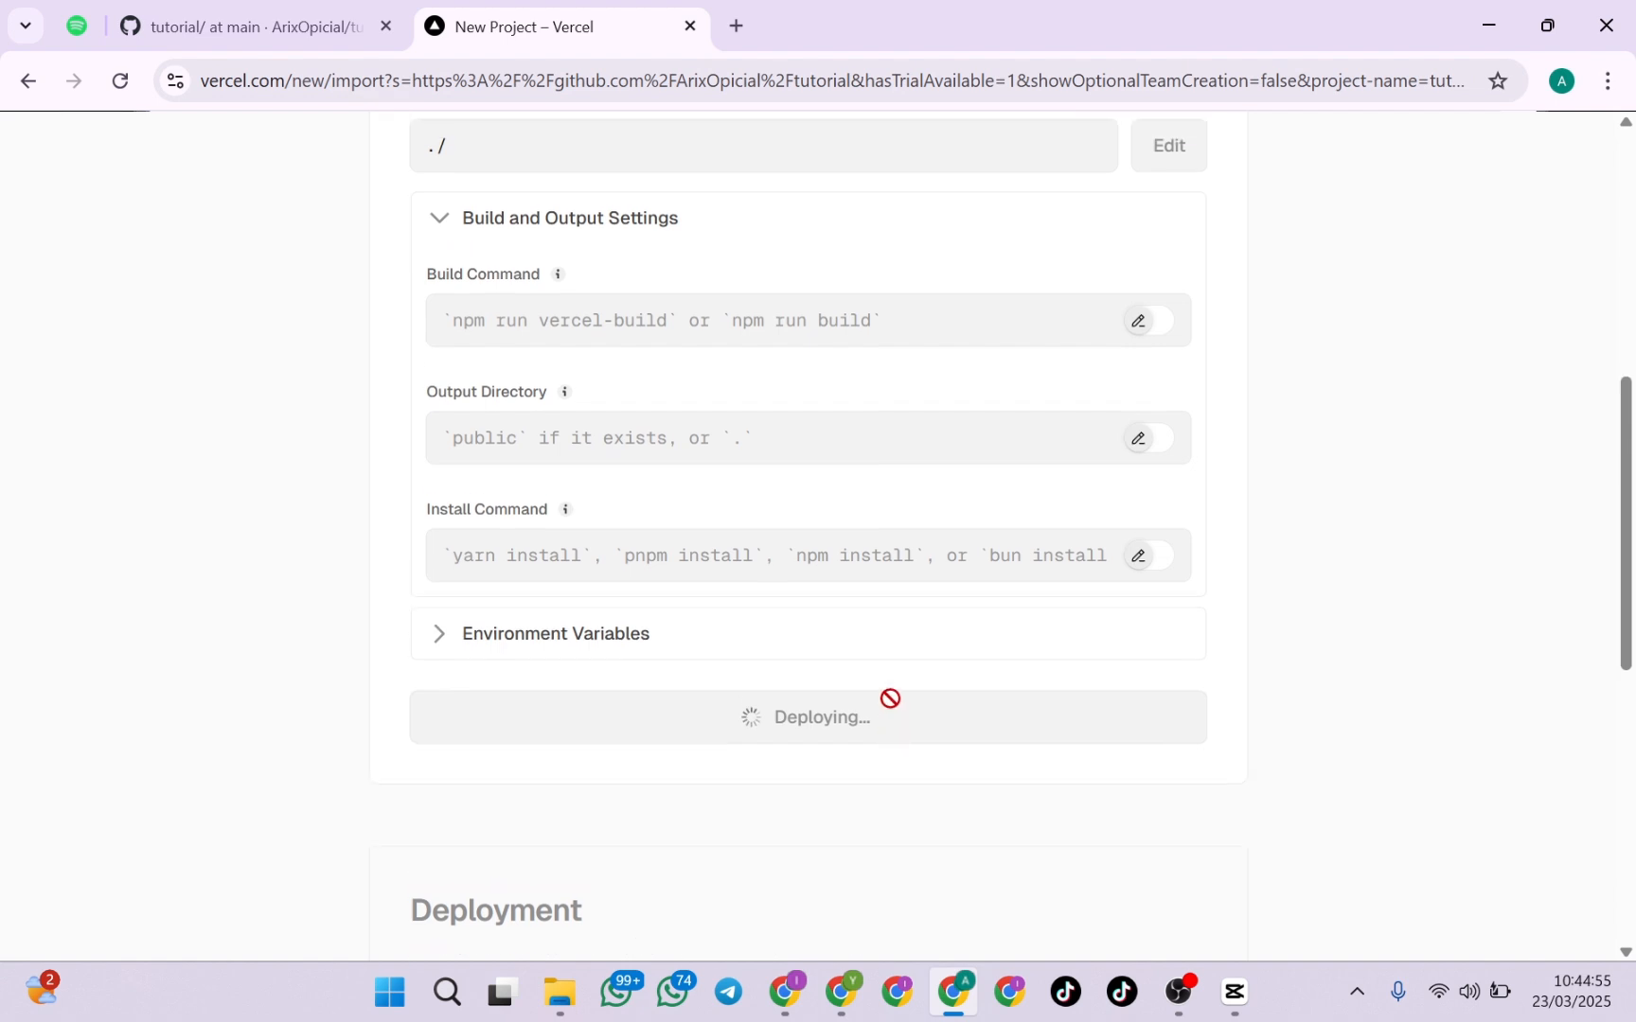
pyautogui.scroll(3, 885, 687)
pyautogui.scroll(-6, 868, 656)
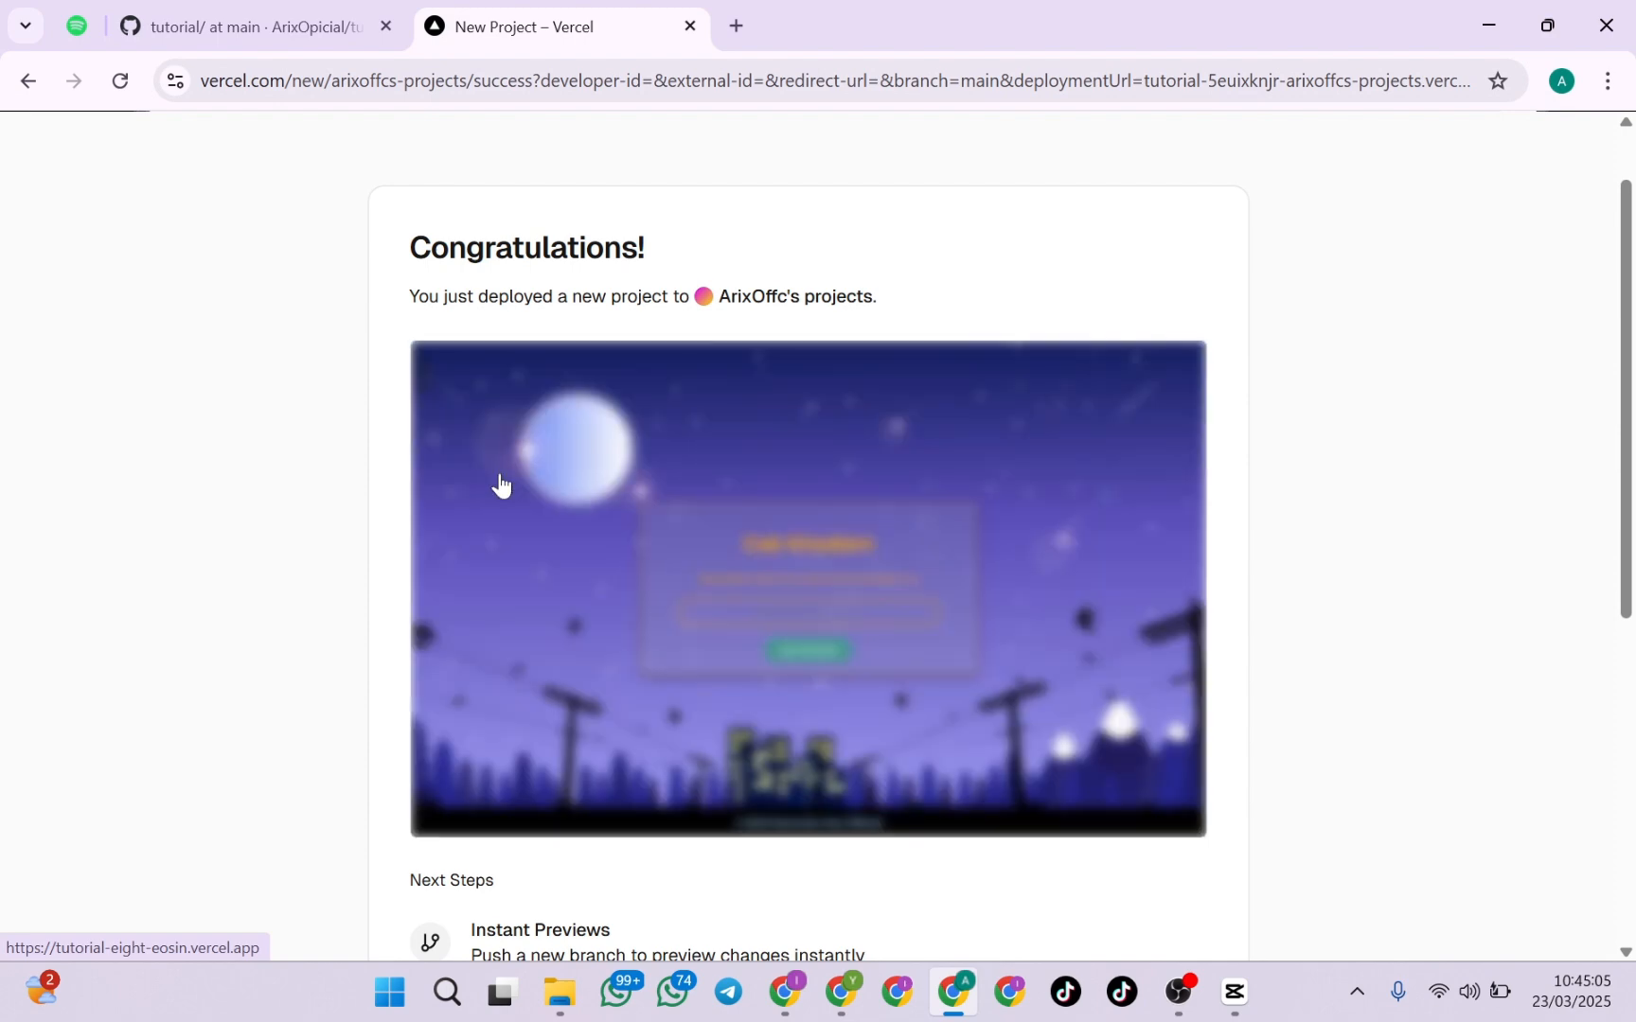
# Review the site preview and suggested next steps on the deployment success page, and continue to the project's dashboard
pyautogui.scroll(-5, 500, 481)
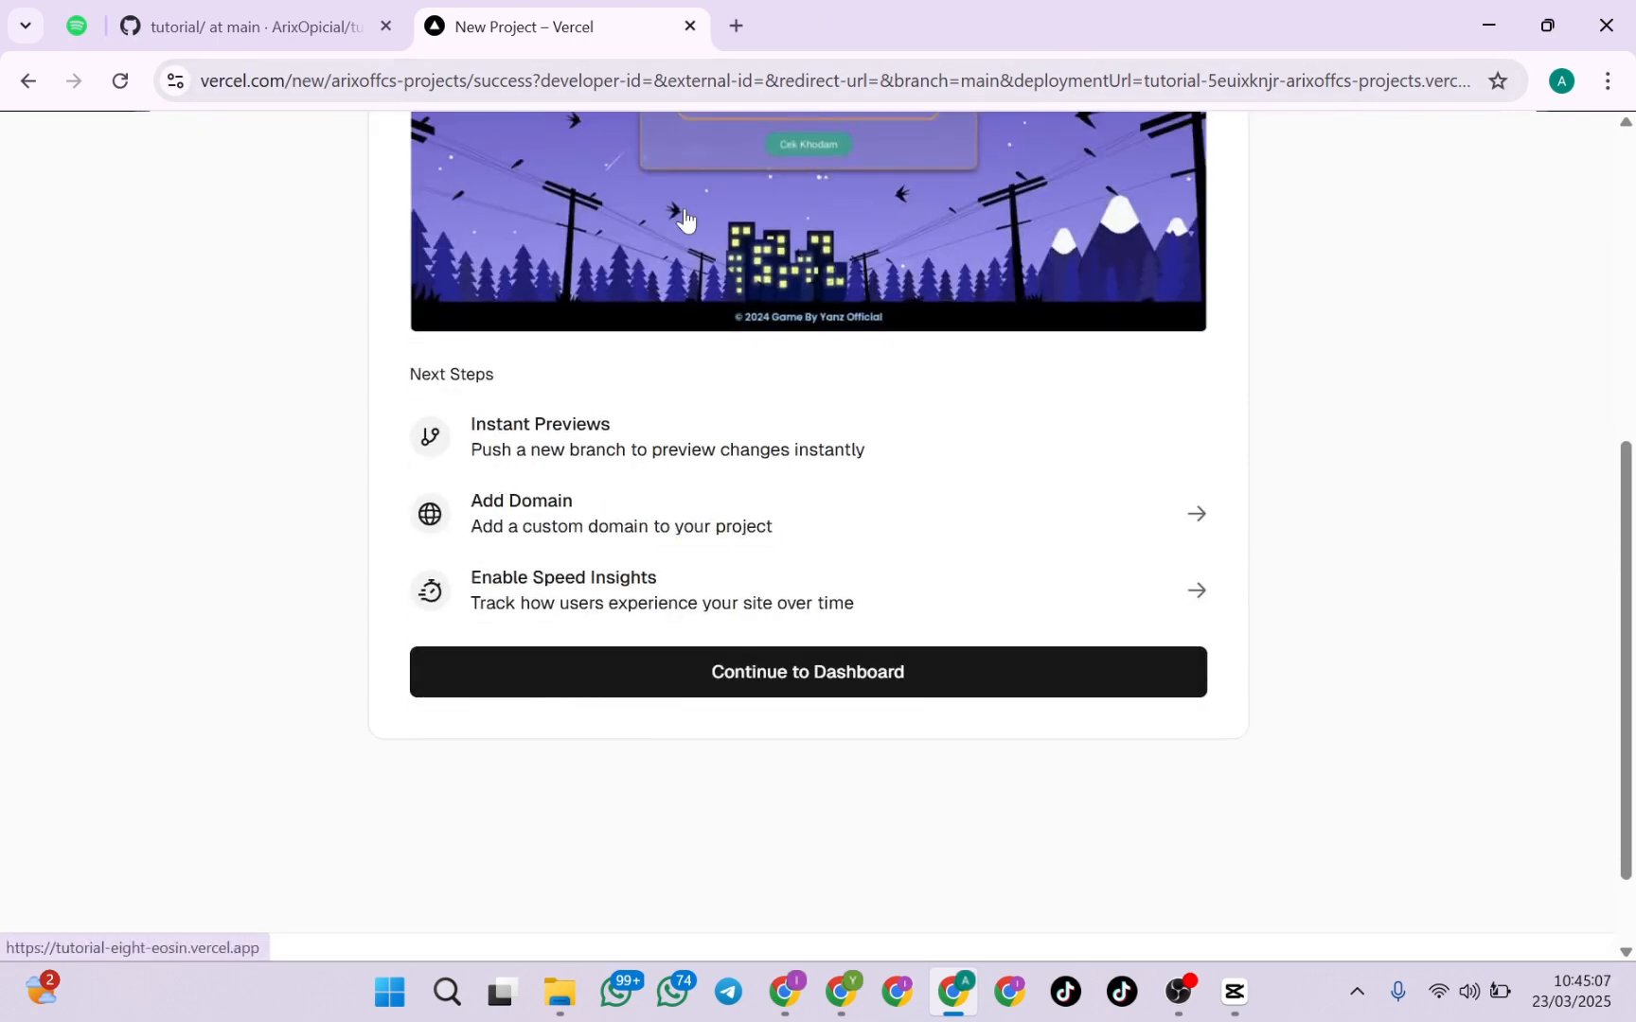
pyautogui.scroll(4, 747, 318)
pyautogui.scroll(1, 748, 318)
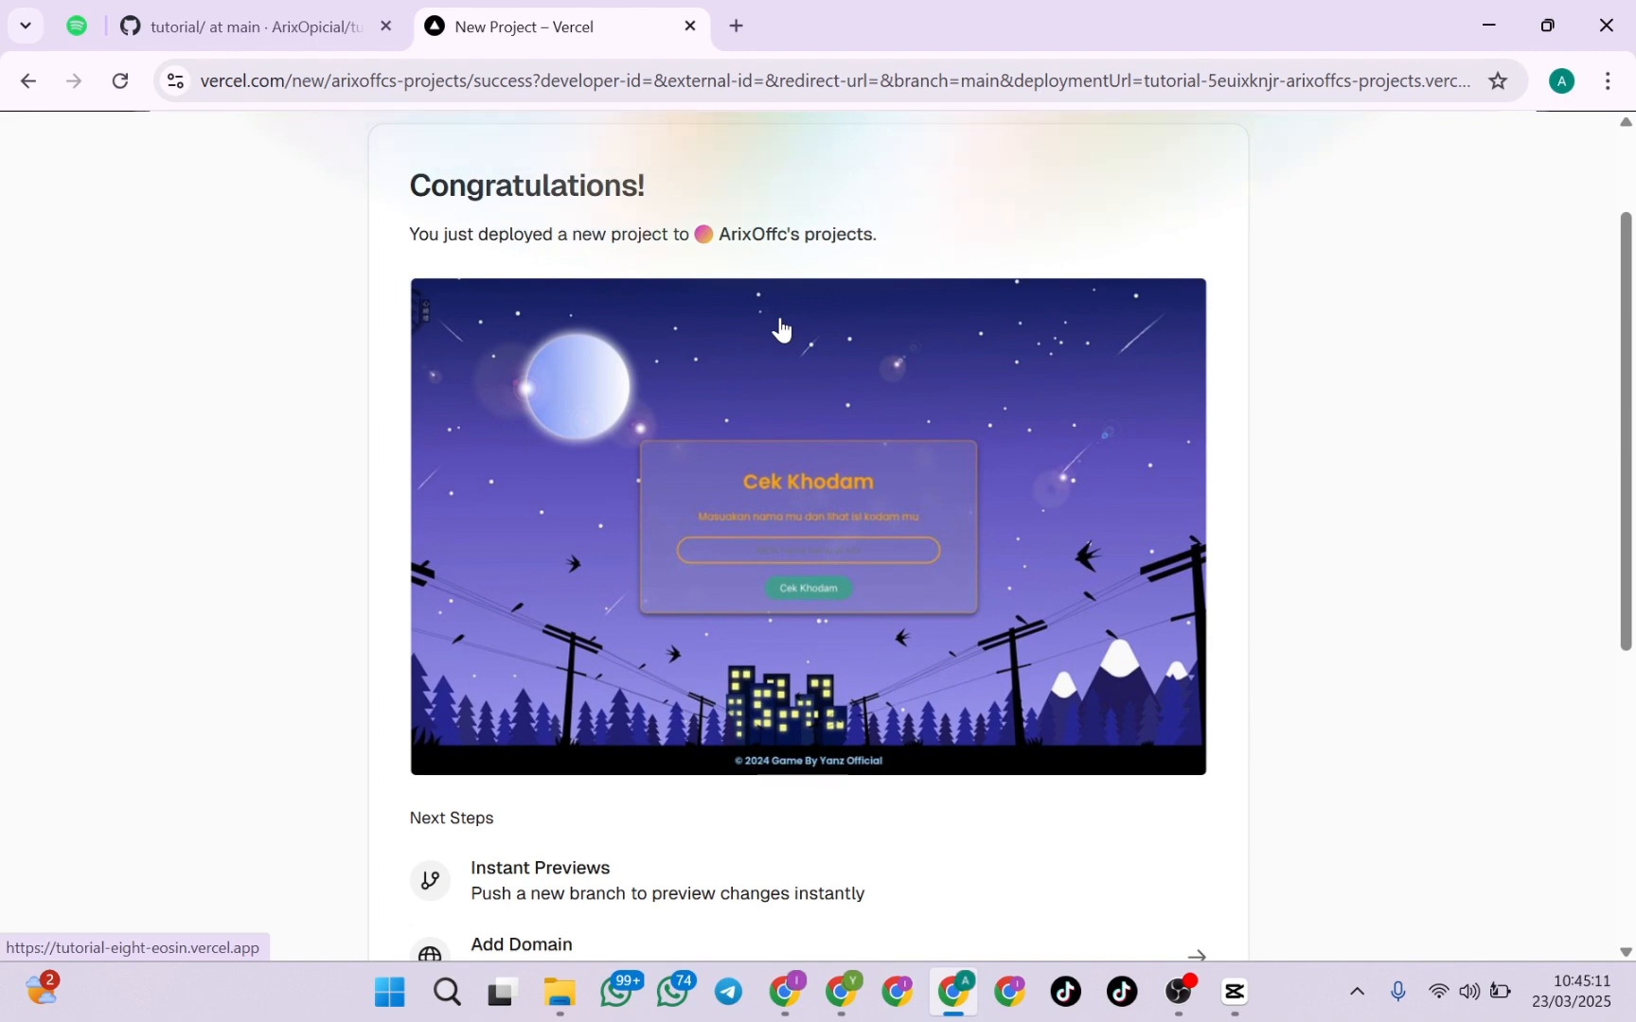
pyautogui.scroll(-5, 780, 330)
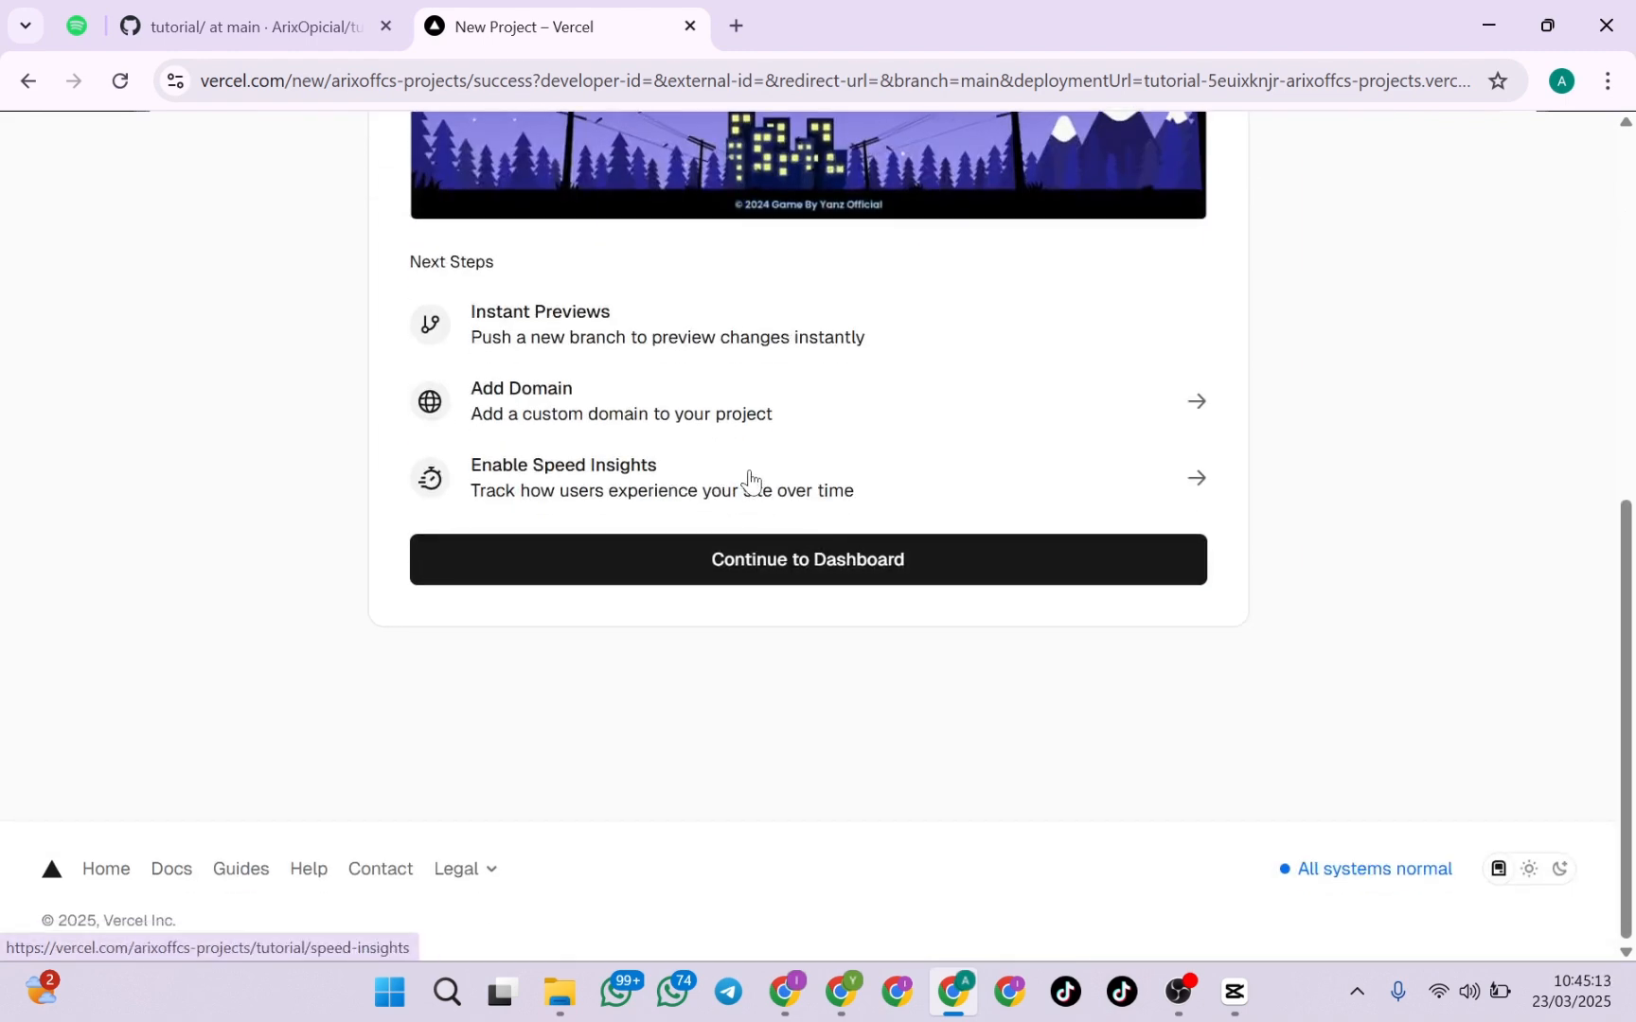
pyautogui.scroll(2, 899, 227)
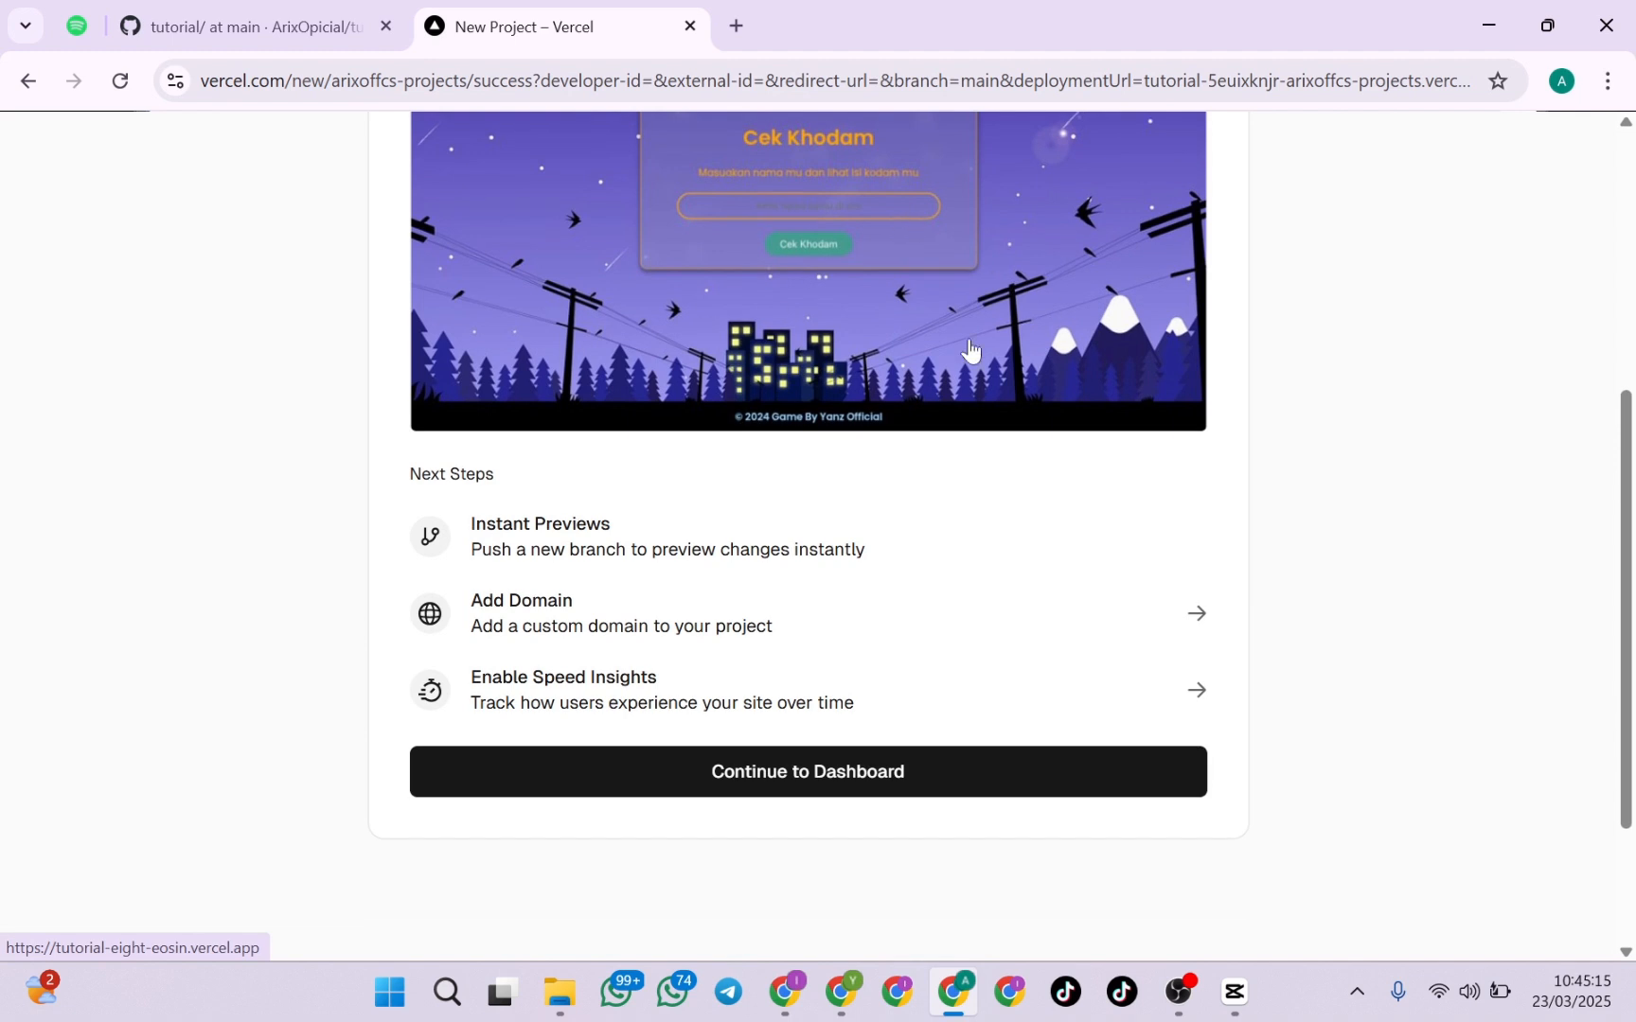
pyautogui.click(793, 774)
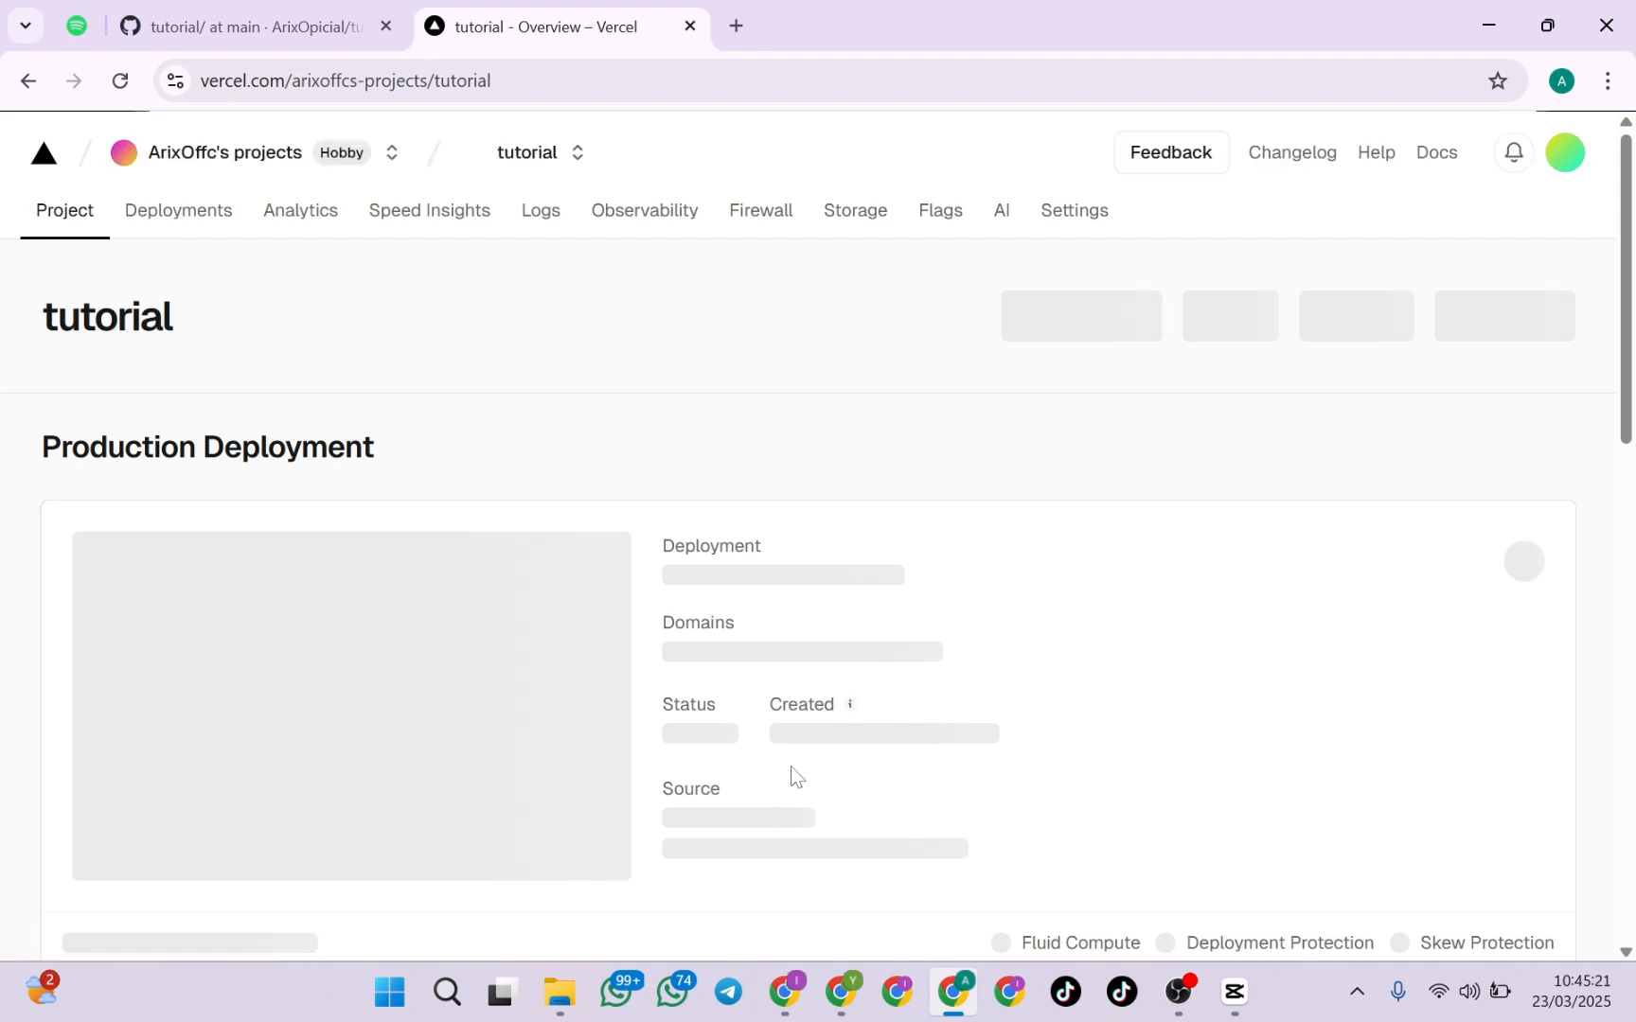
# Examine the production deployment's domain, status and source details on the tutorial project's overview
pyautogui.scroll(-1, 804, 620)
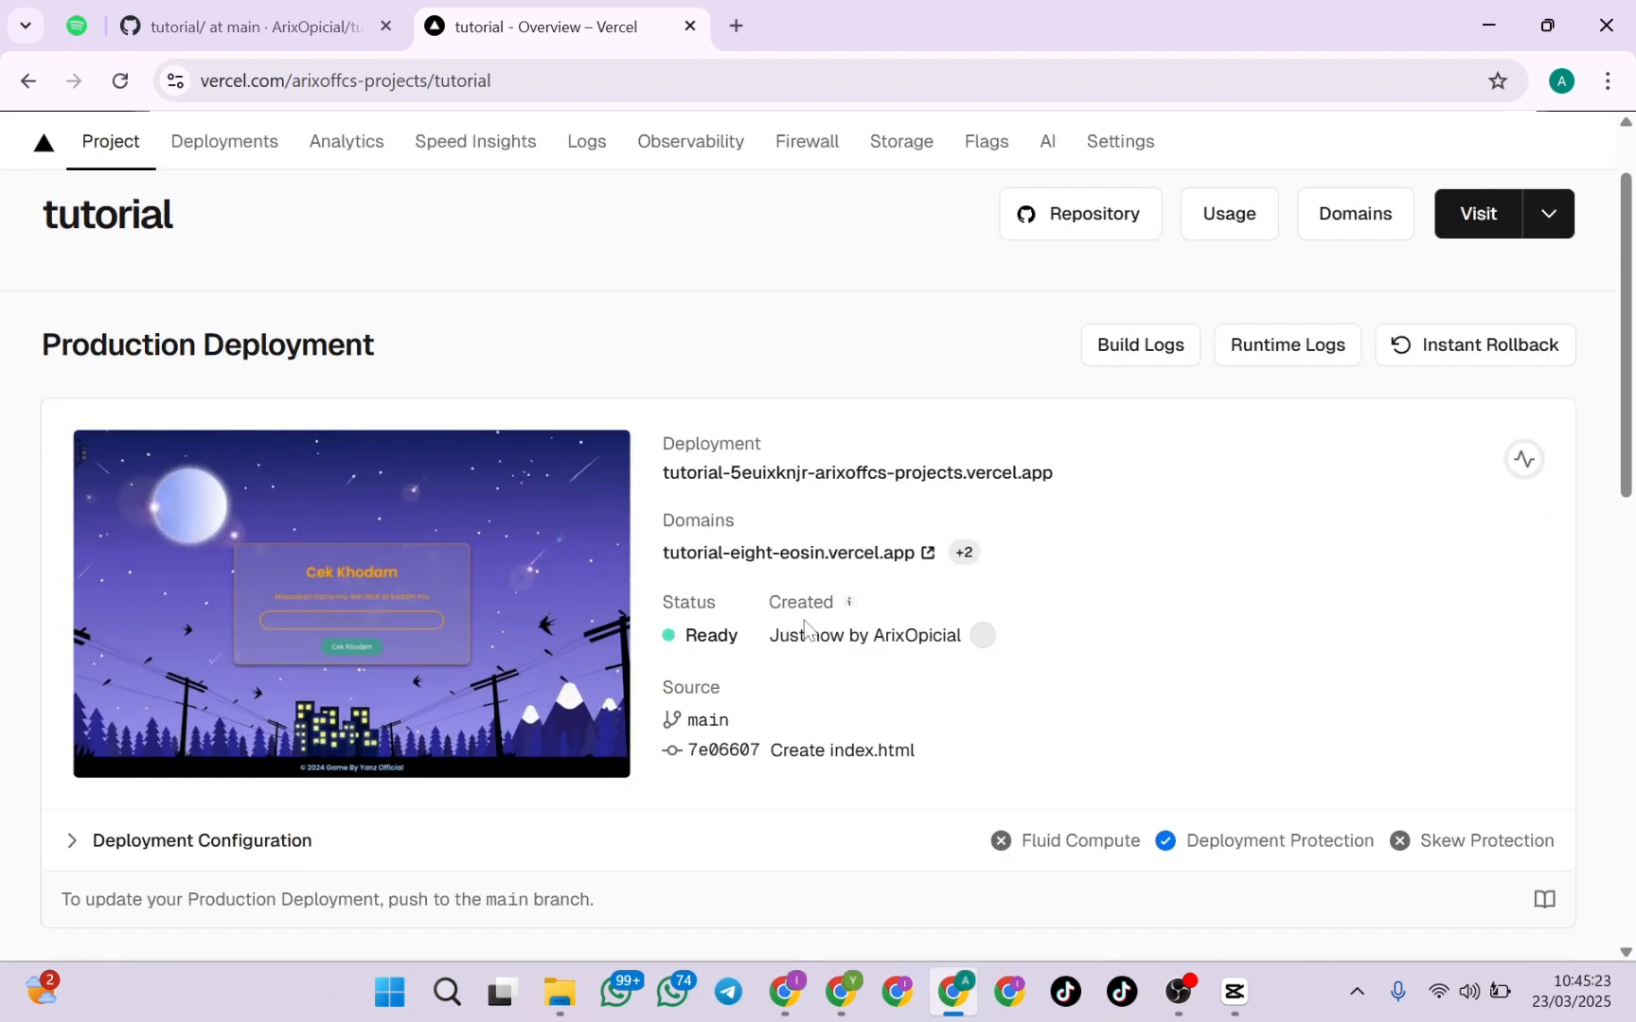
pyautogui.scroll(-1, 803, 620)
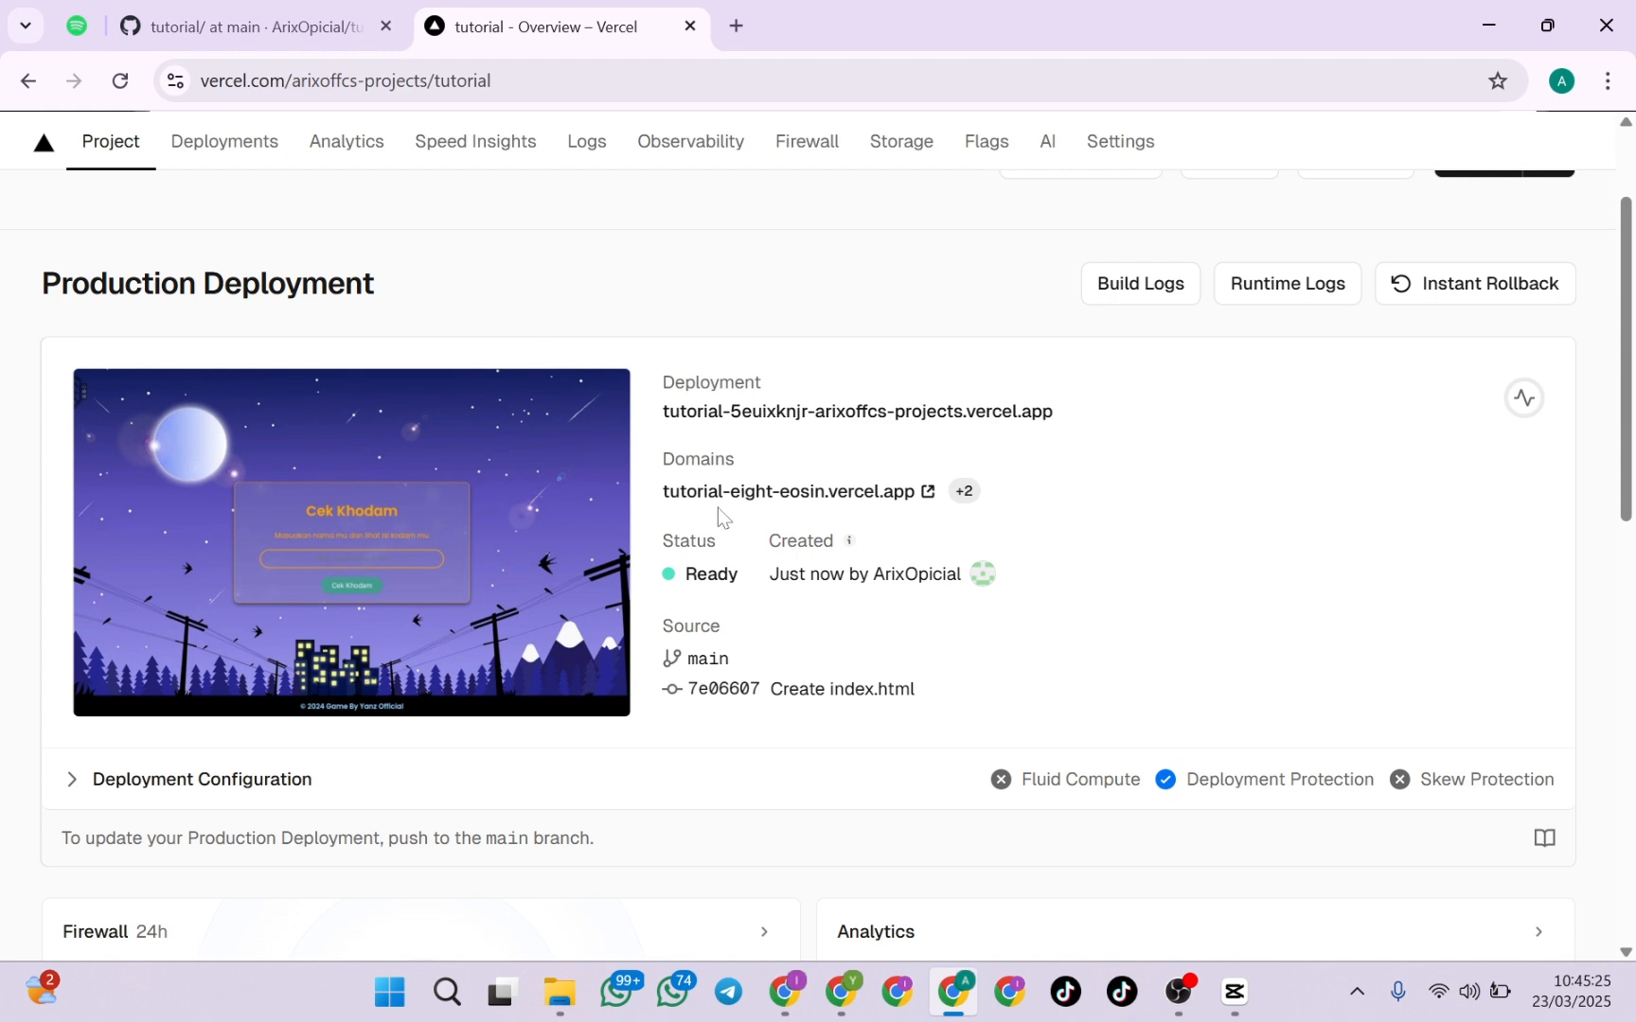
pyautogui.moveTo(719, 492); pyautogui.dragTo(916, 512)
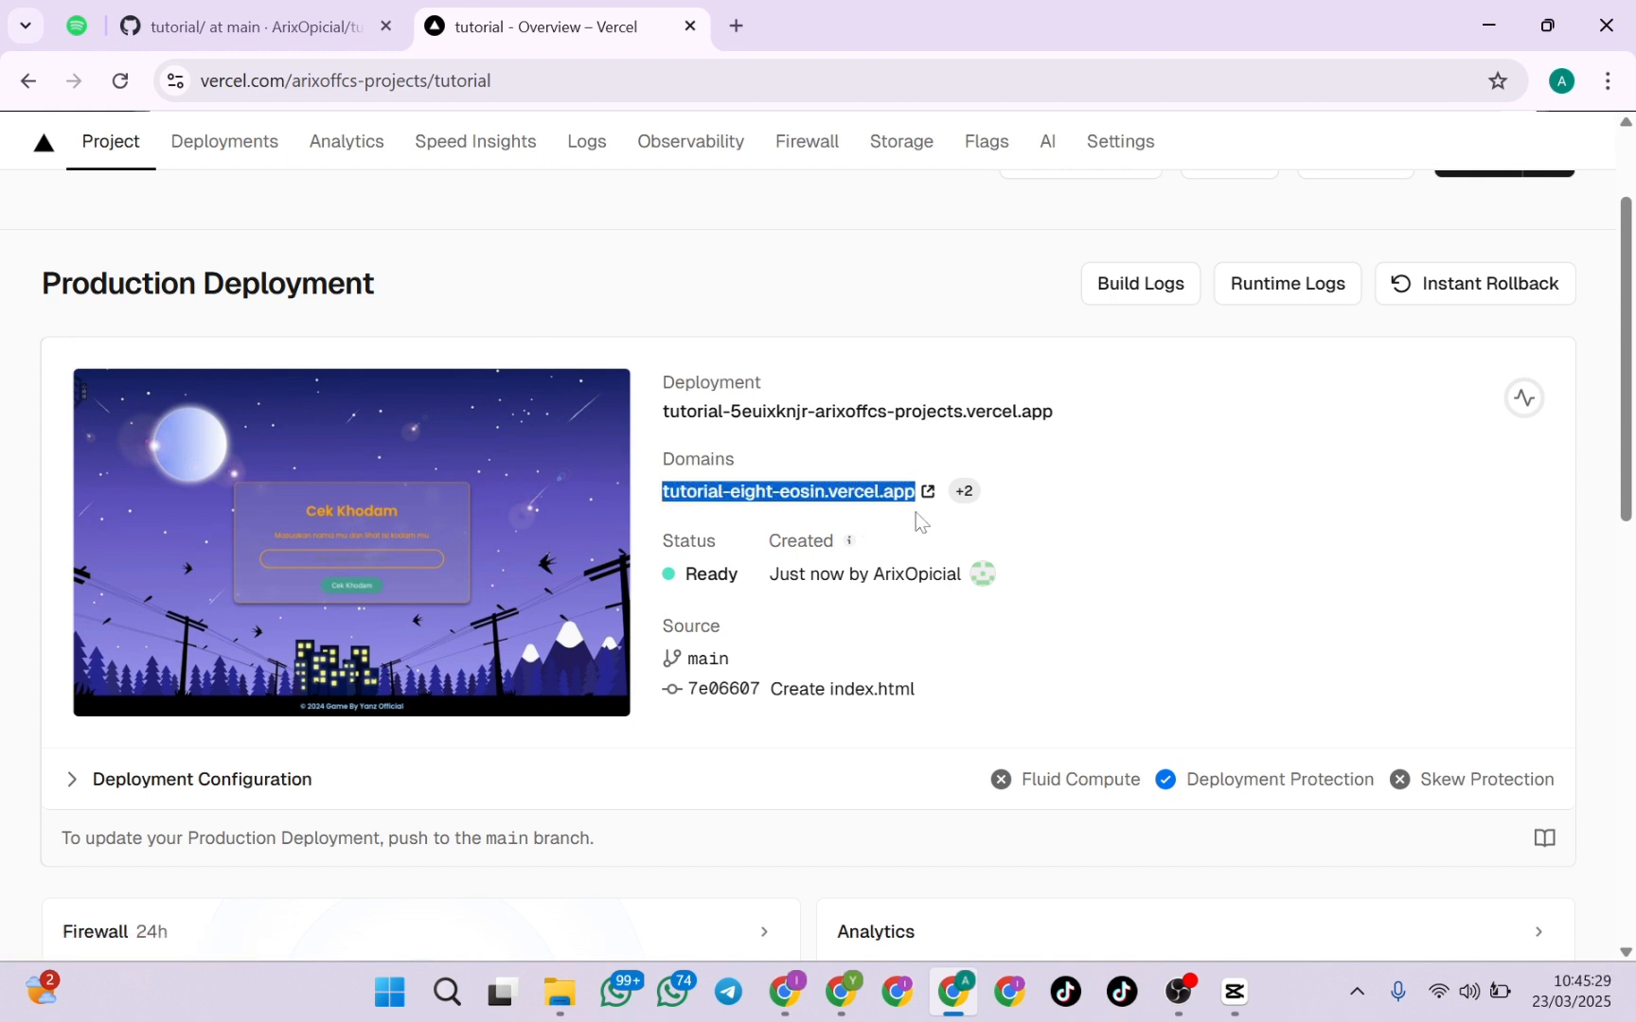
pyautogui.click(915, 512)
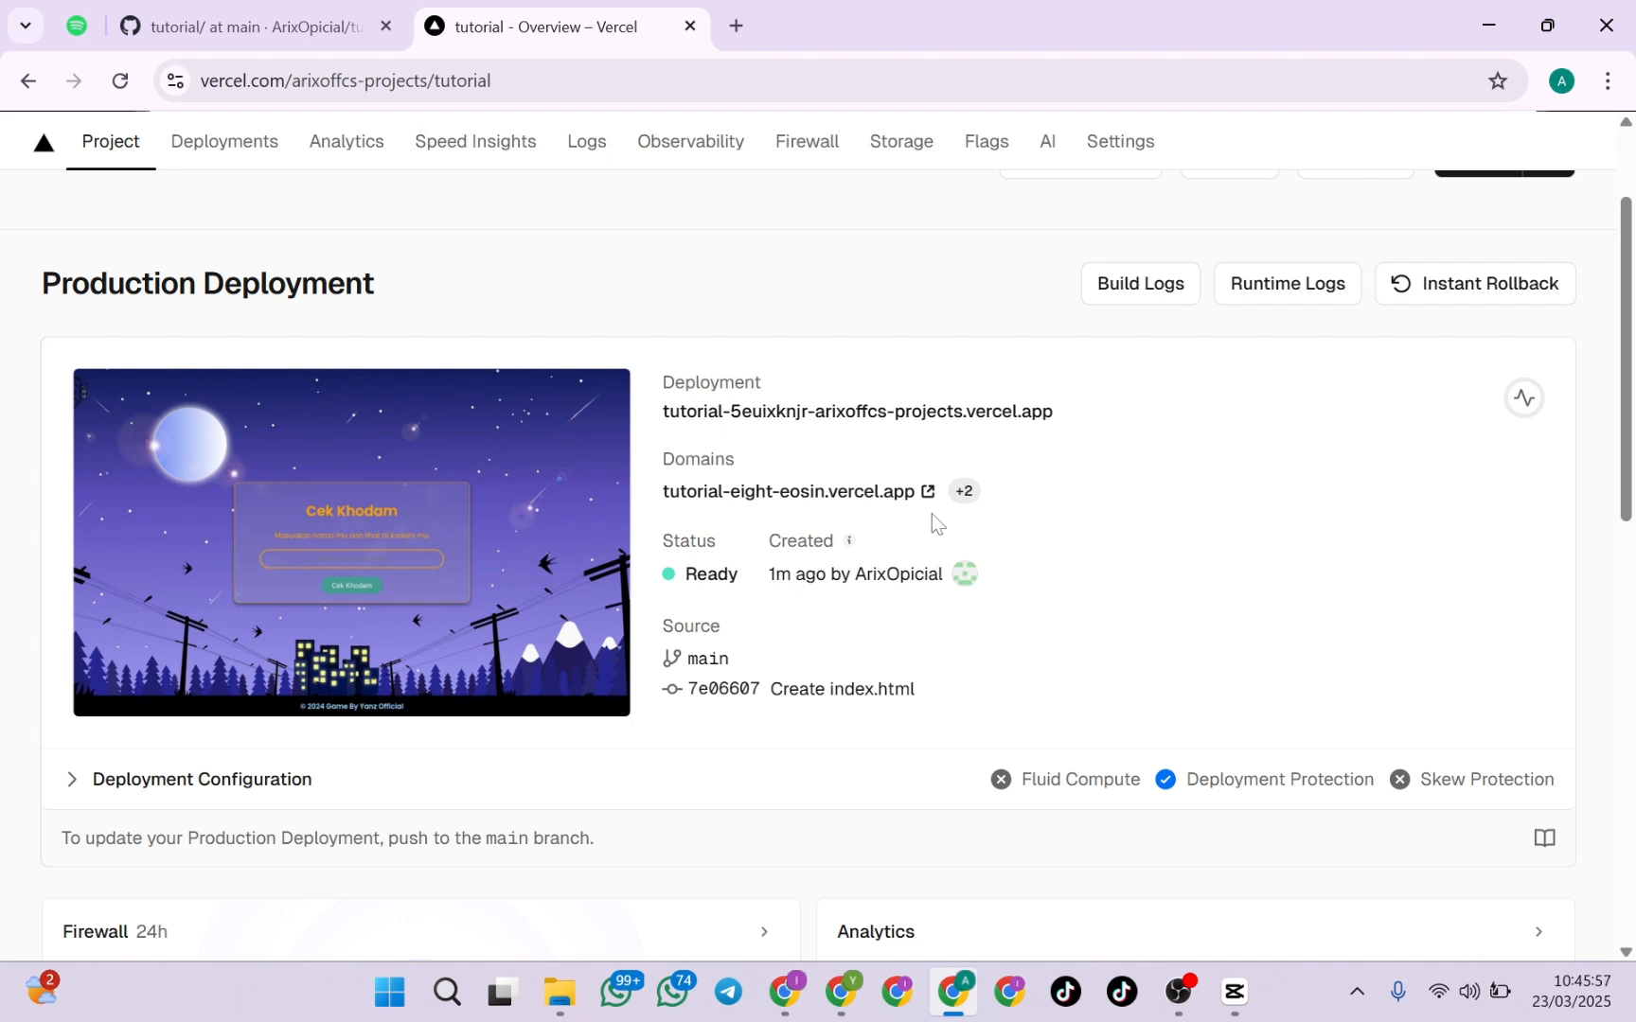
pyautogui.scroll(-1, 931, 513)
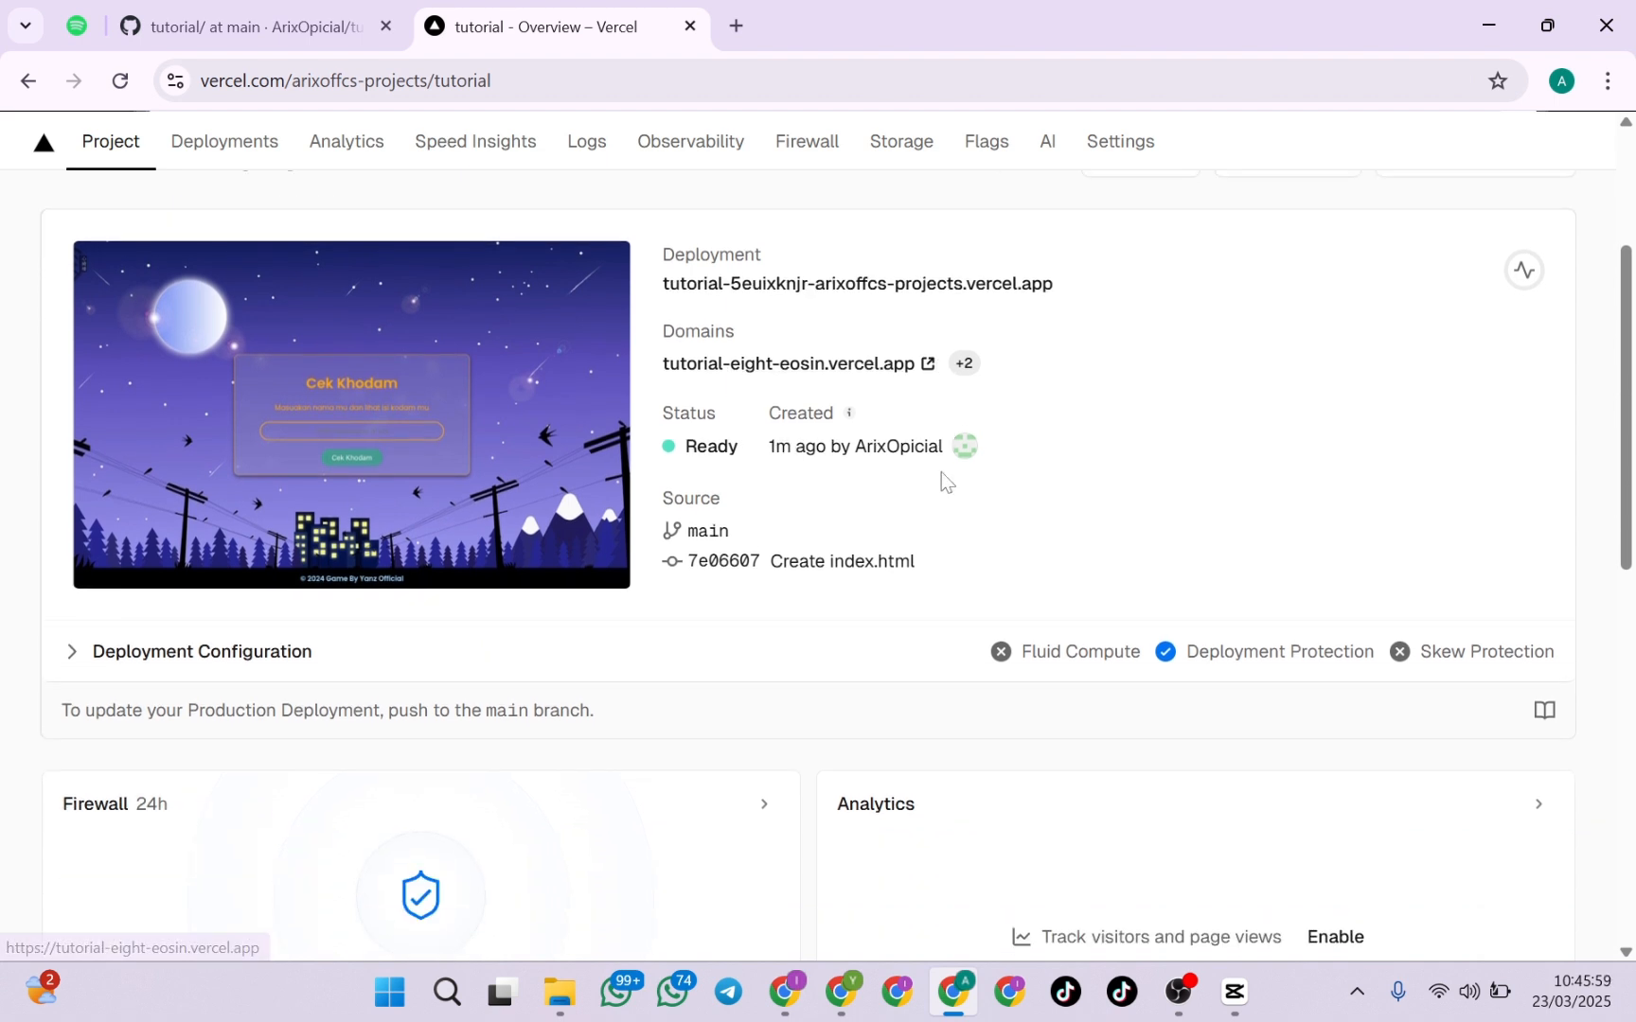
pyautogui.scroll(1, 941, 473)
pyautogui.scroll(-2, 734, 599)
pyautogui.scroll(3, 741, 597)
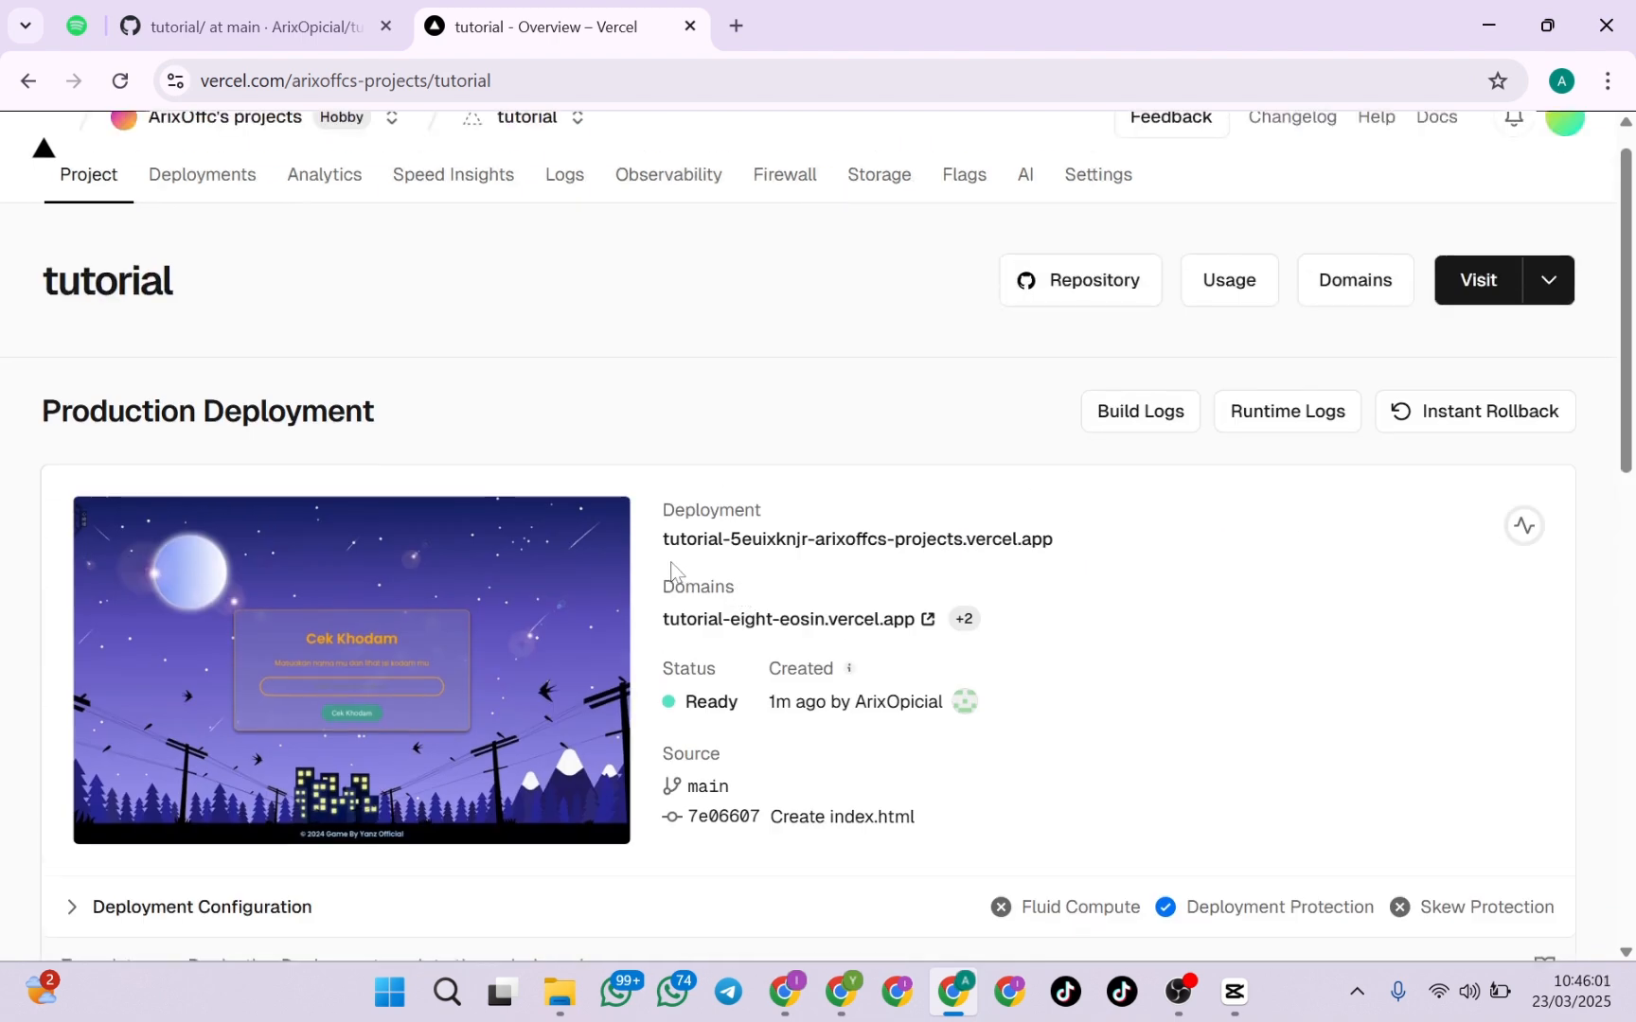
# Open the deployed site at tutorial-eight-eosin.vercel.app and check its page content and name field
pyautogui.click(822, 625)
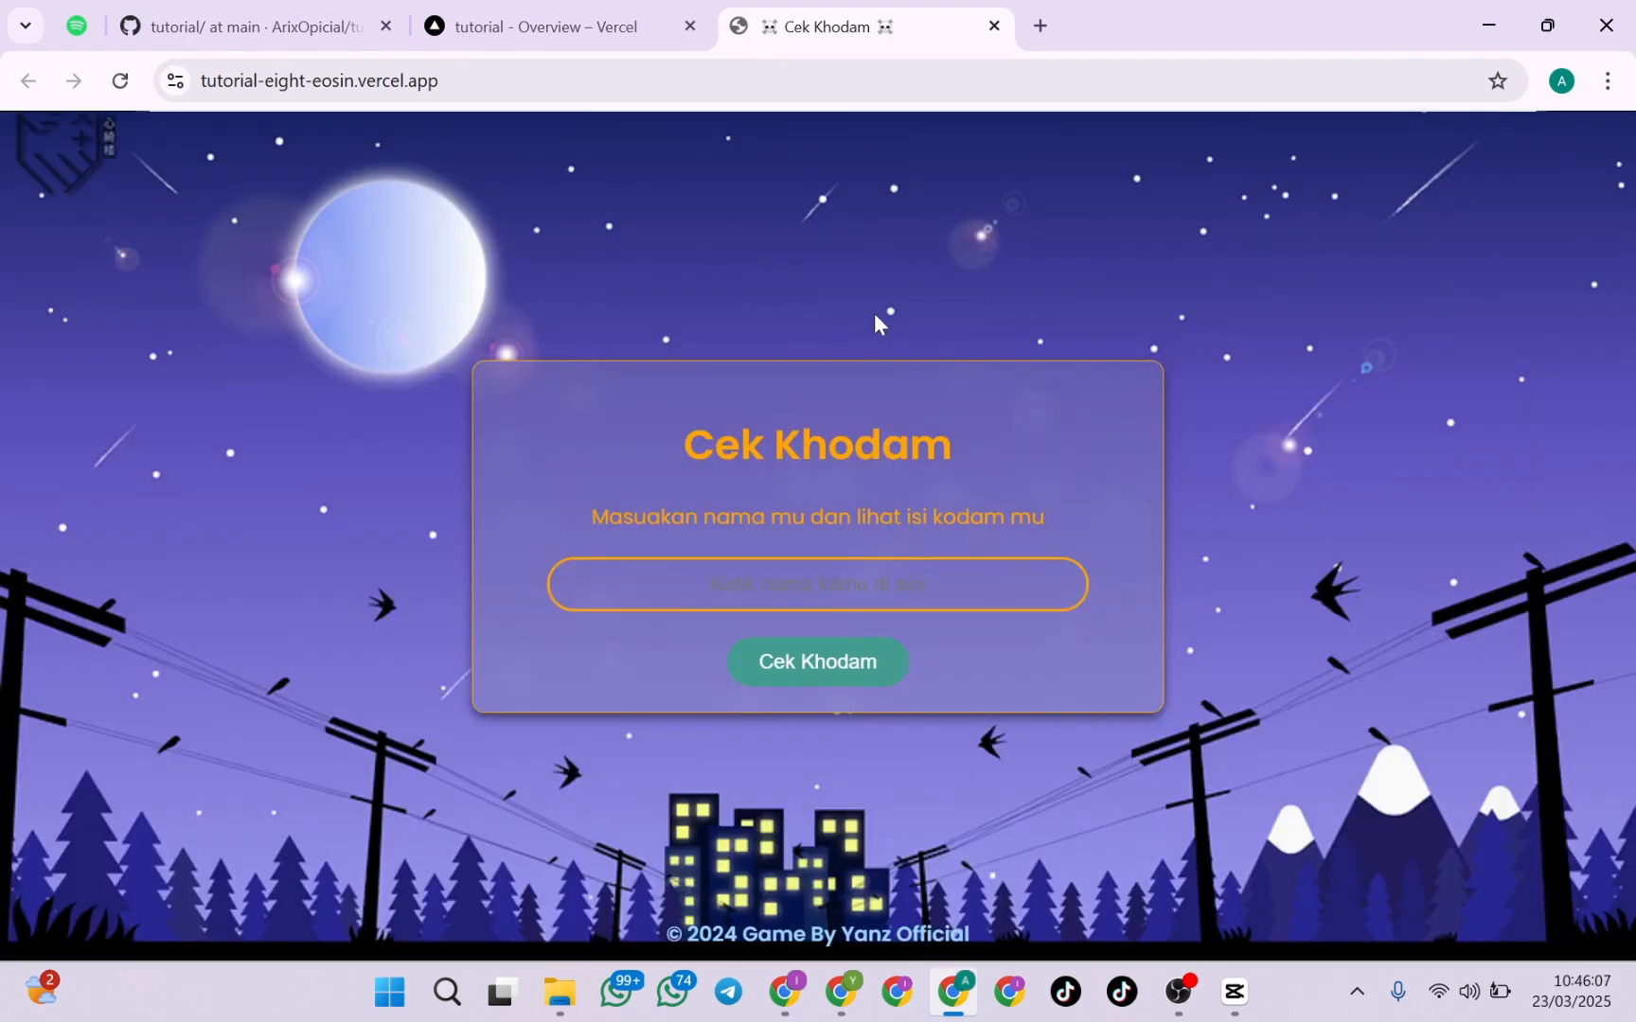
pyautogui.click(724, 566)
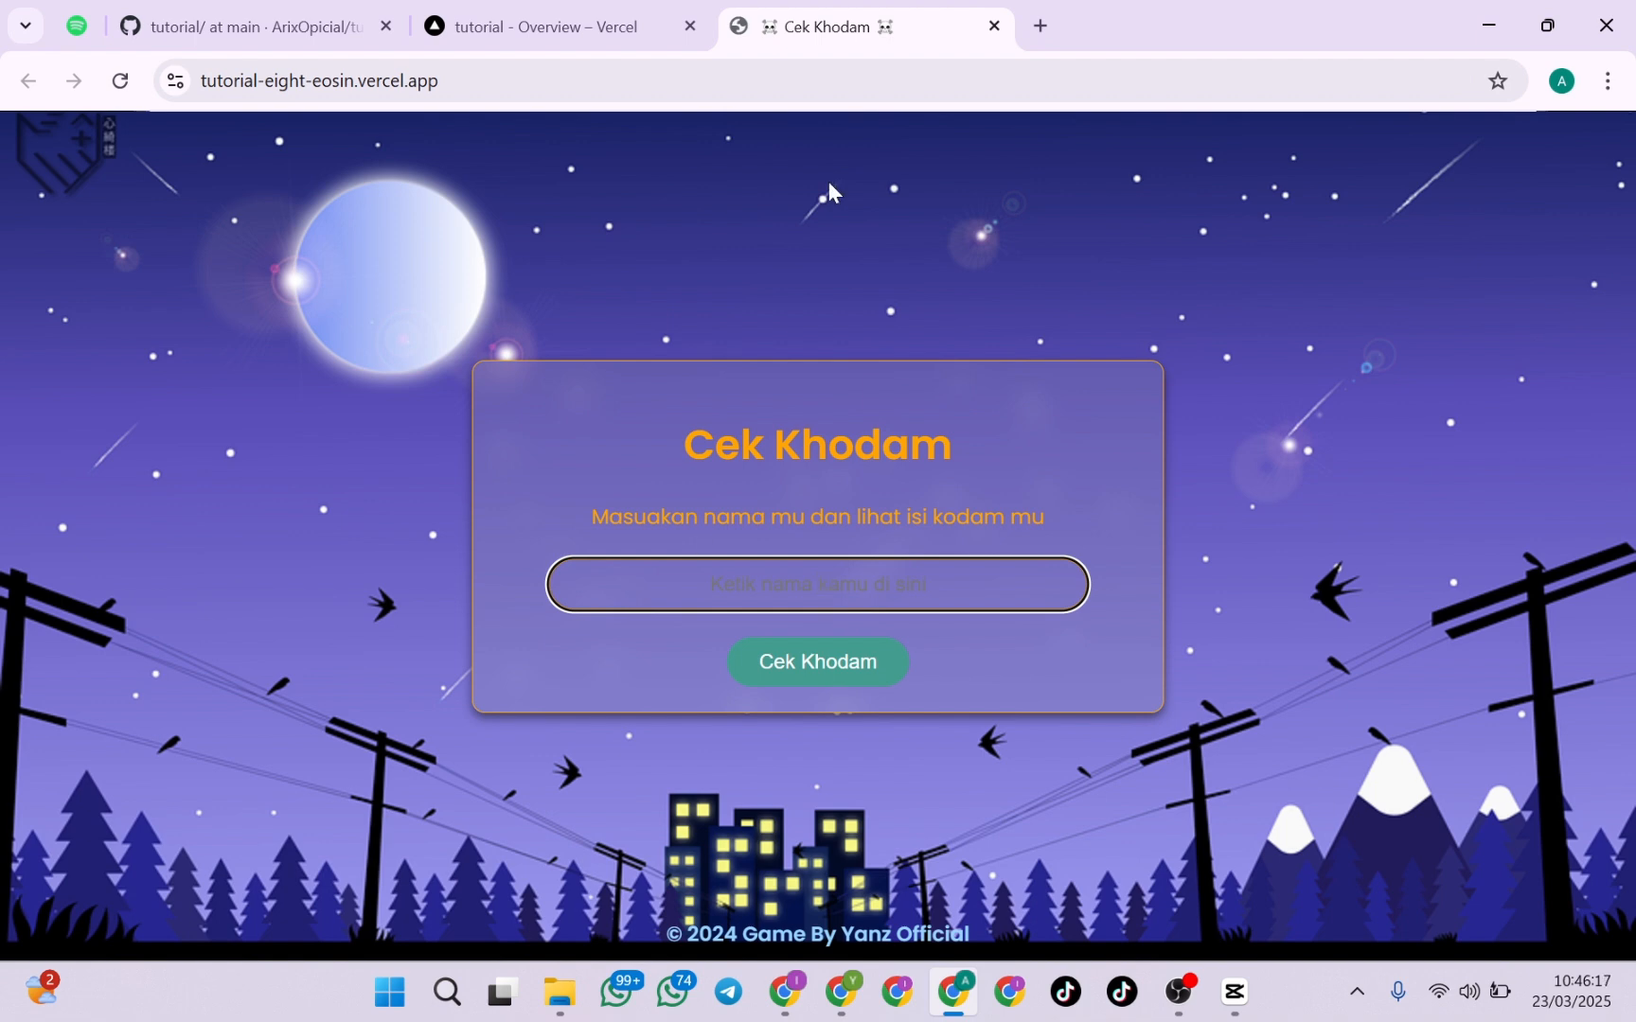
pyautogui.tripleClick(715, 541)
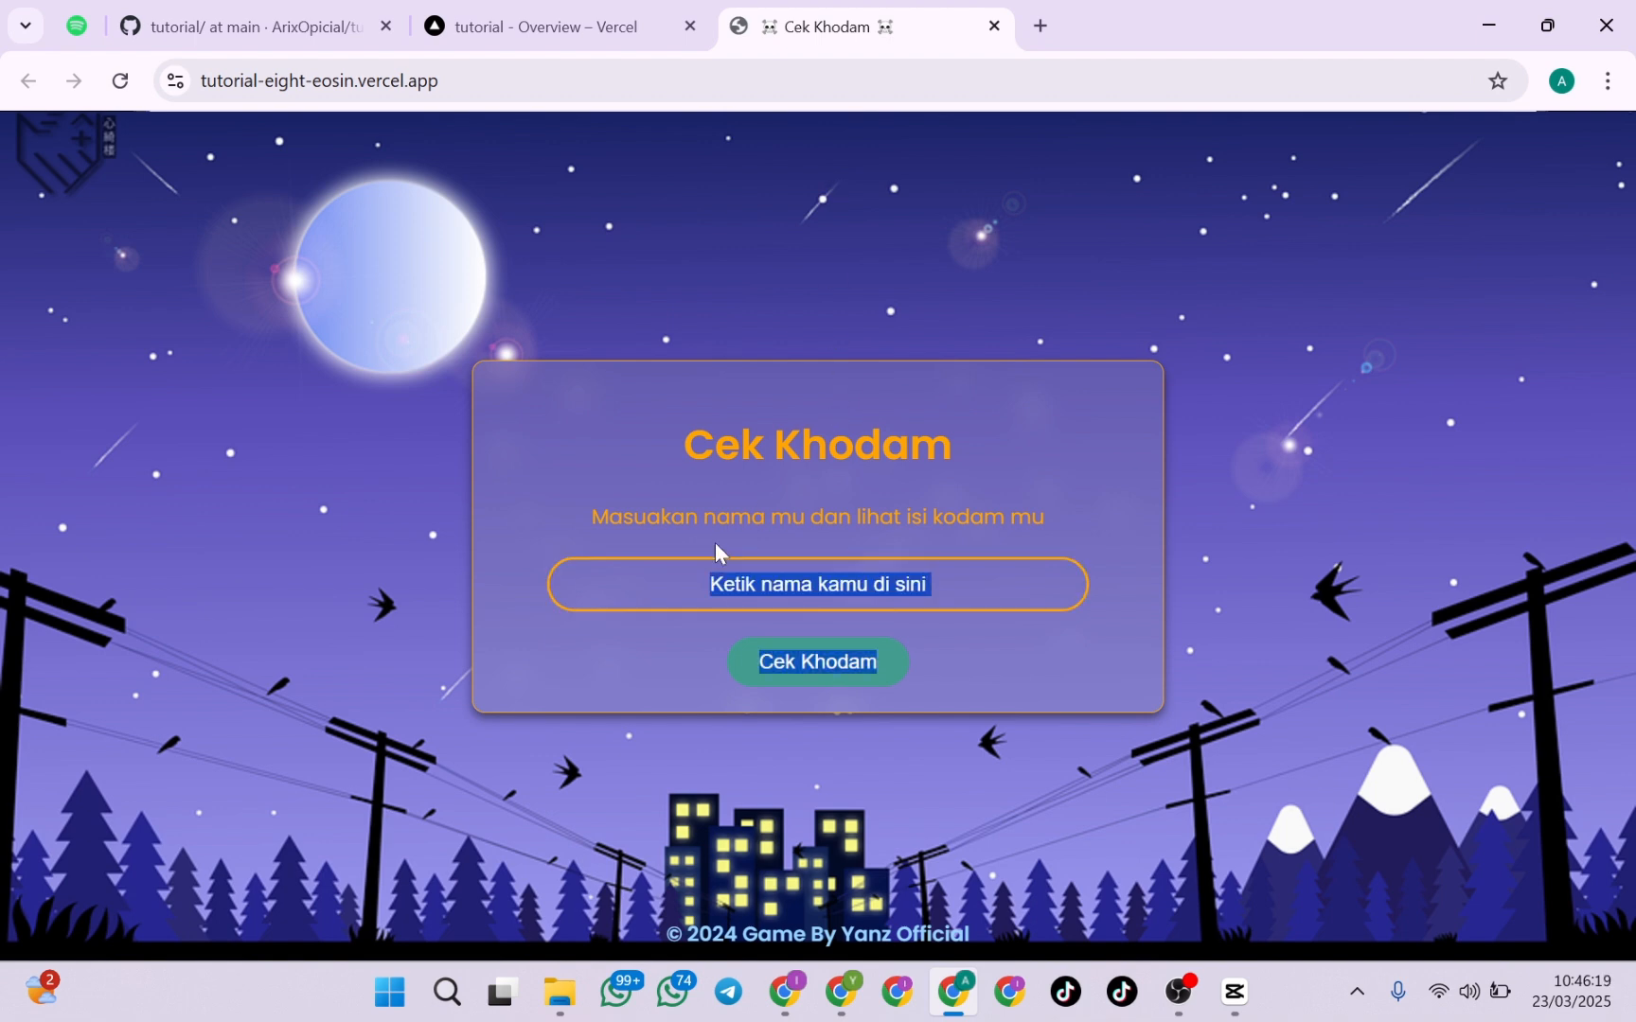
pyautogui.click(672, 486)
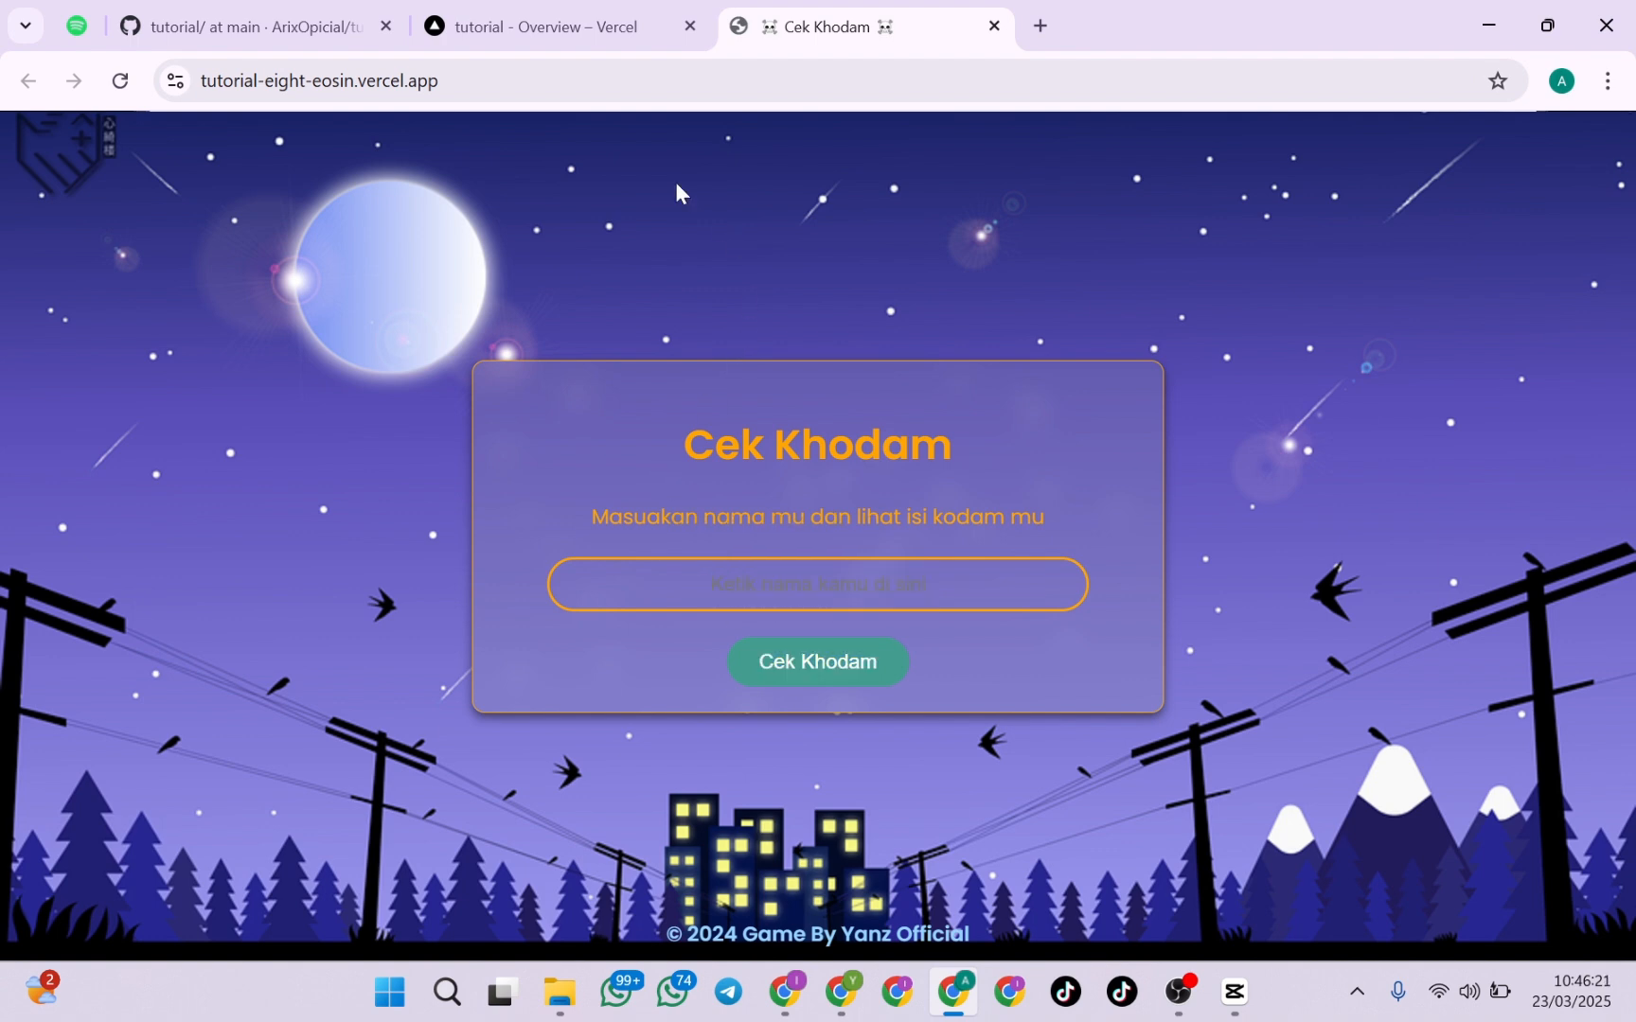
# Return to the Vercel project overview, and open api.arixoffc.com in a new browser tab
pyautogui.click(544, 25)
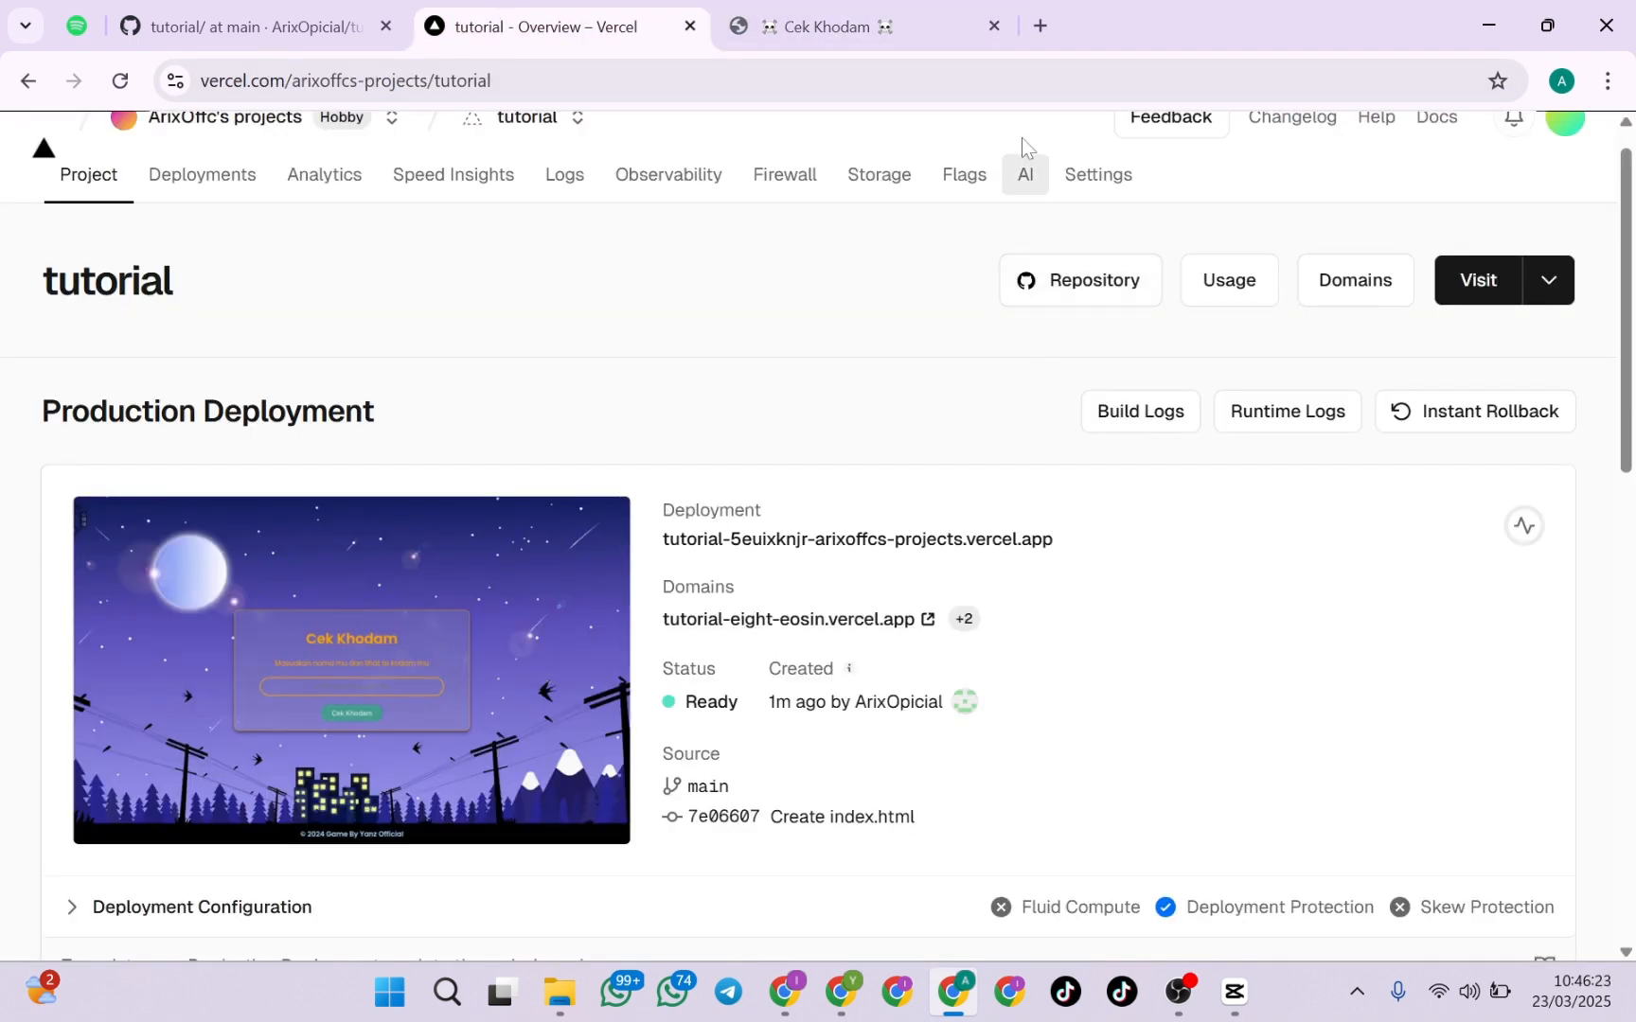
pyautogui.click(1042, 25)
pyautogui.write('api.')
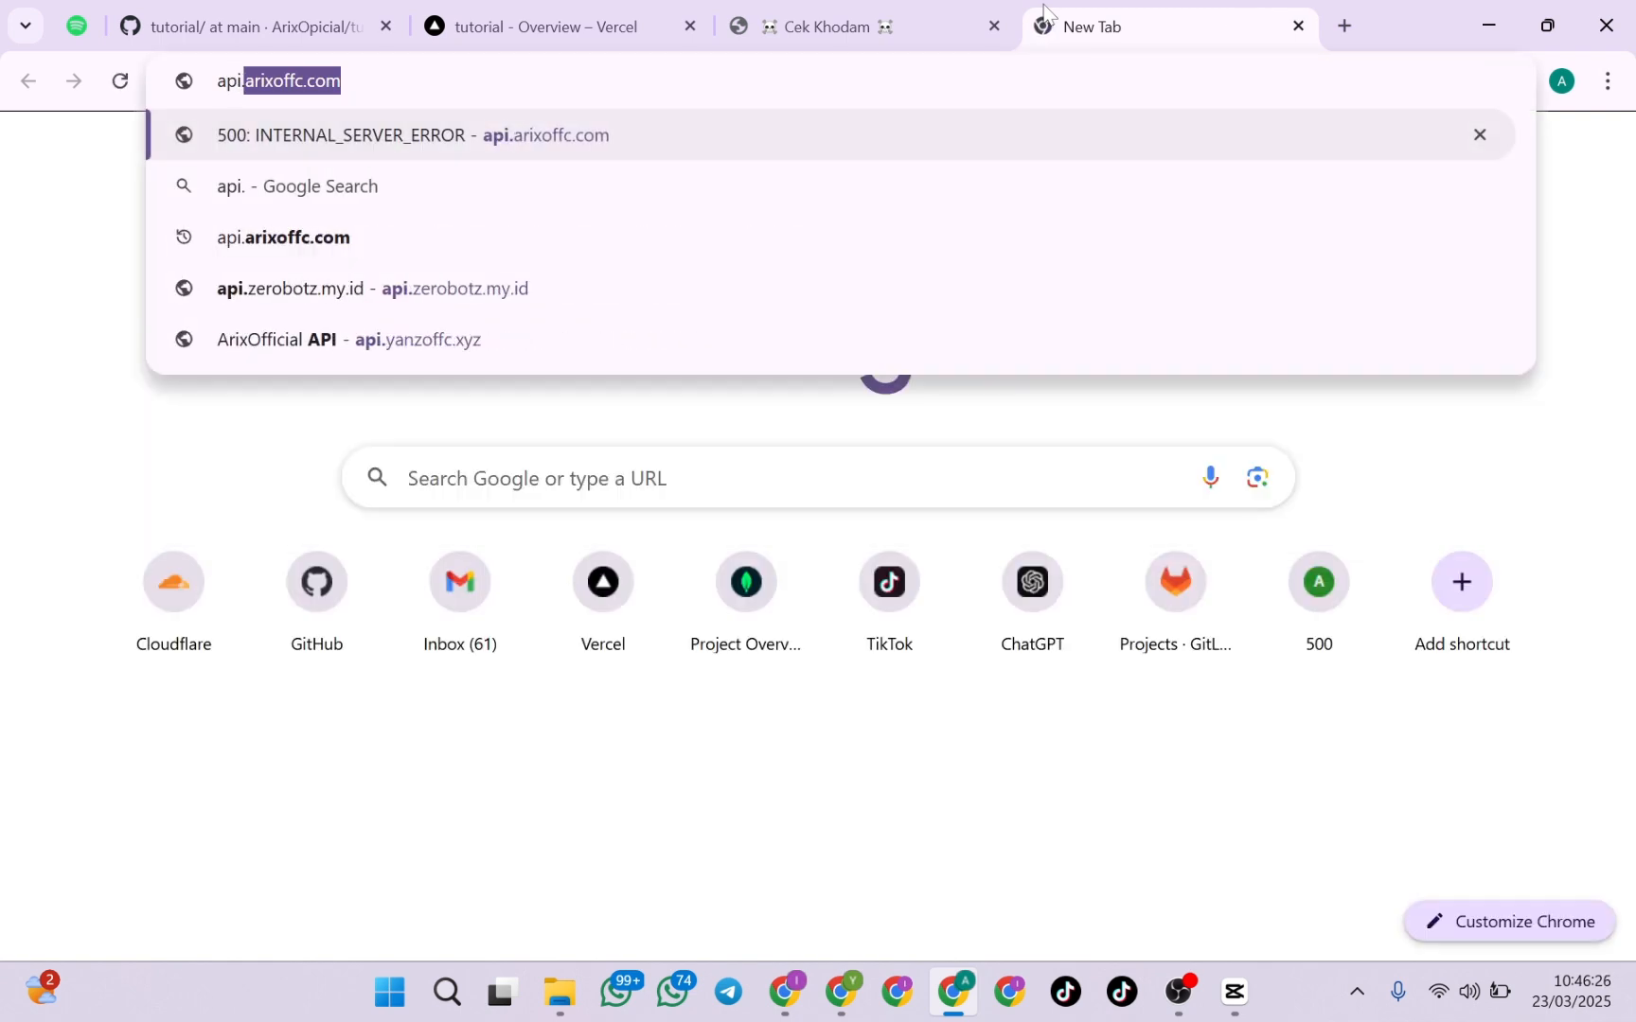
pyautogui.press('Return')
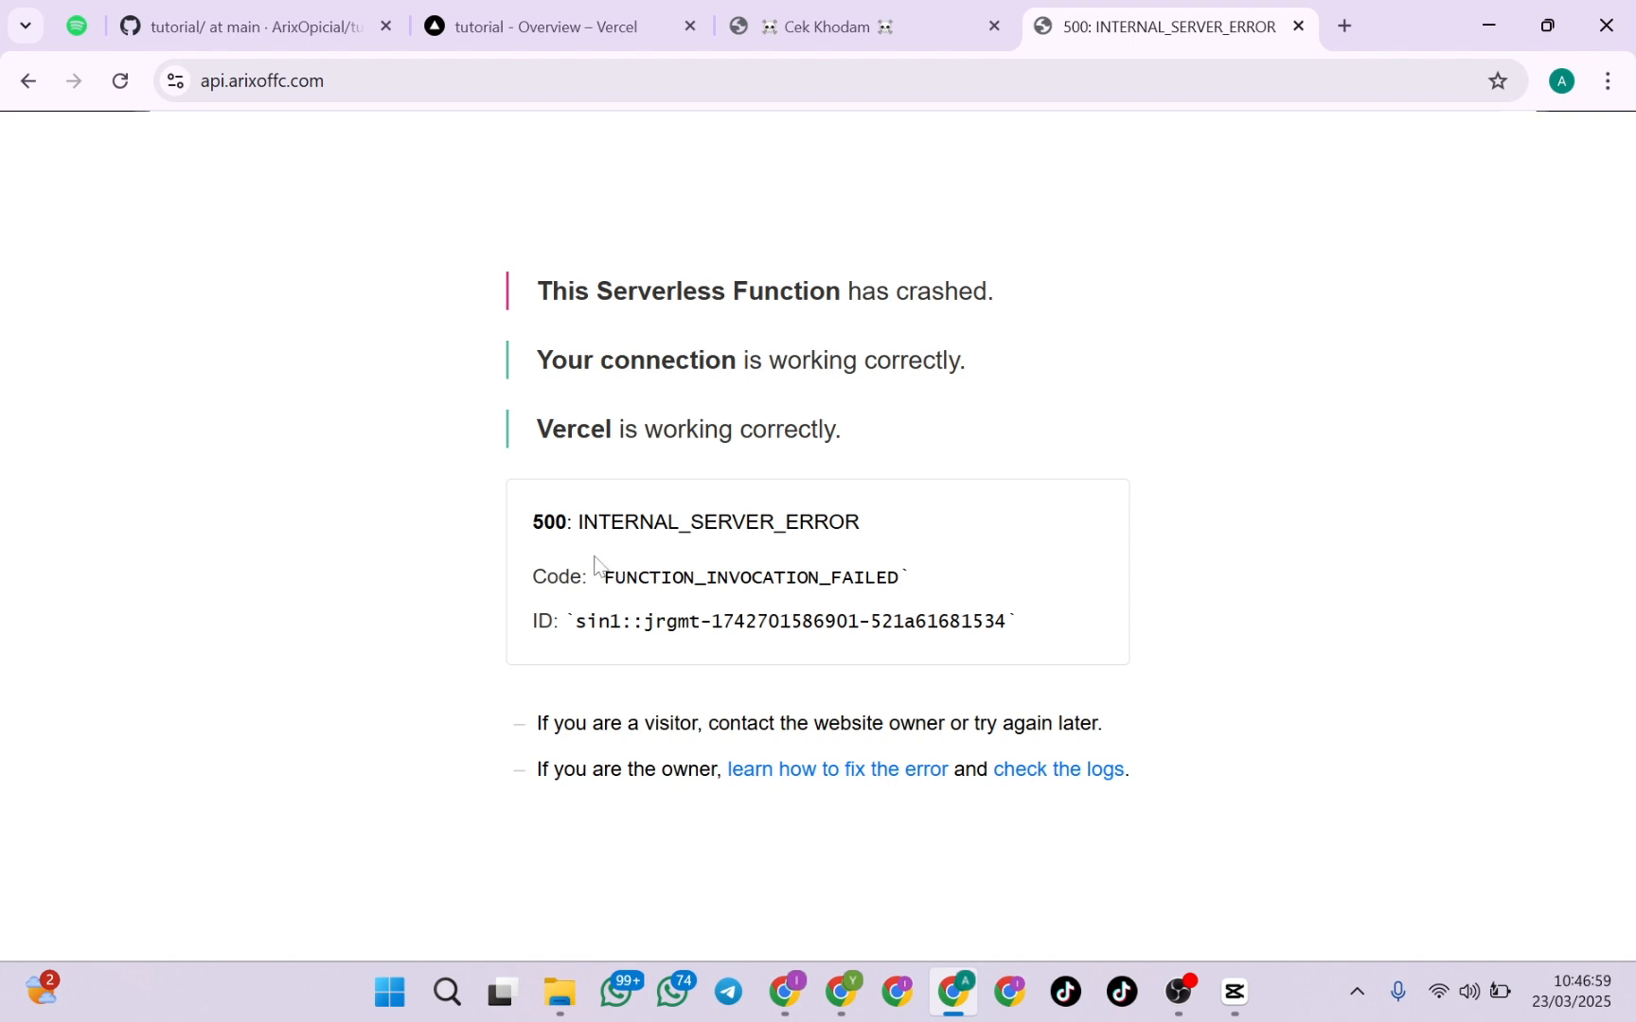
# Go back to the tutorial project on Vercel, glance over its overview and open its logs
pyautogui.click(457, 21)
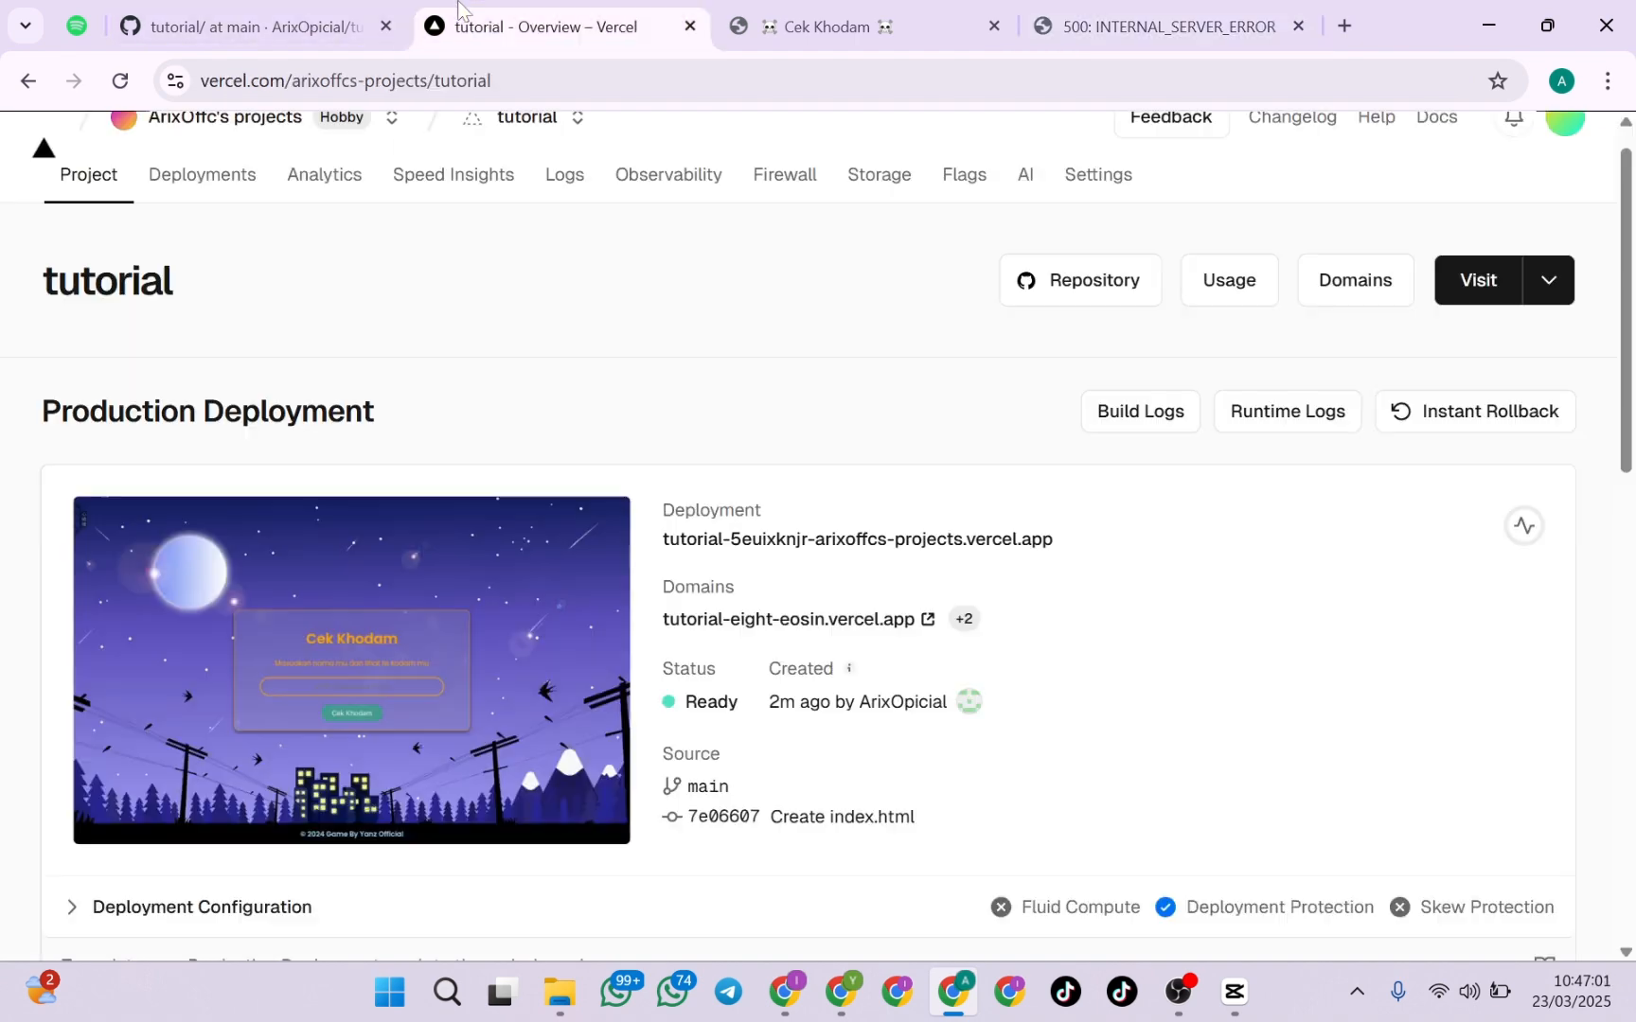
pyautogui.click(836, 24)
pyautogui.click(501, 27)
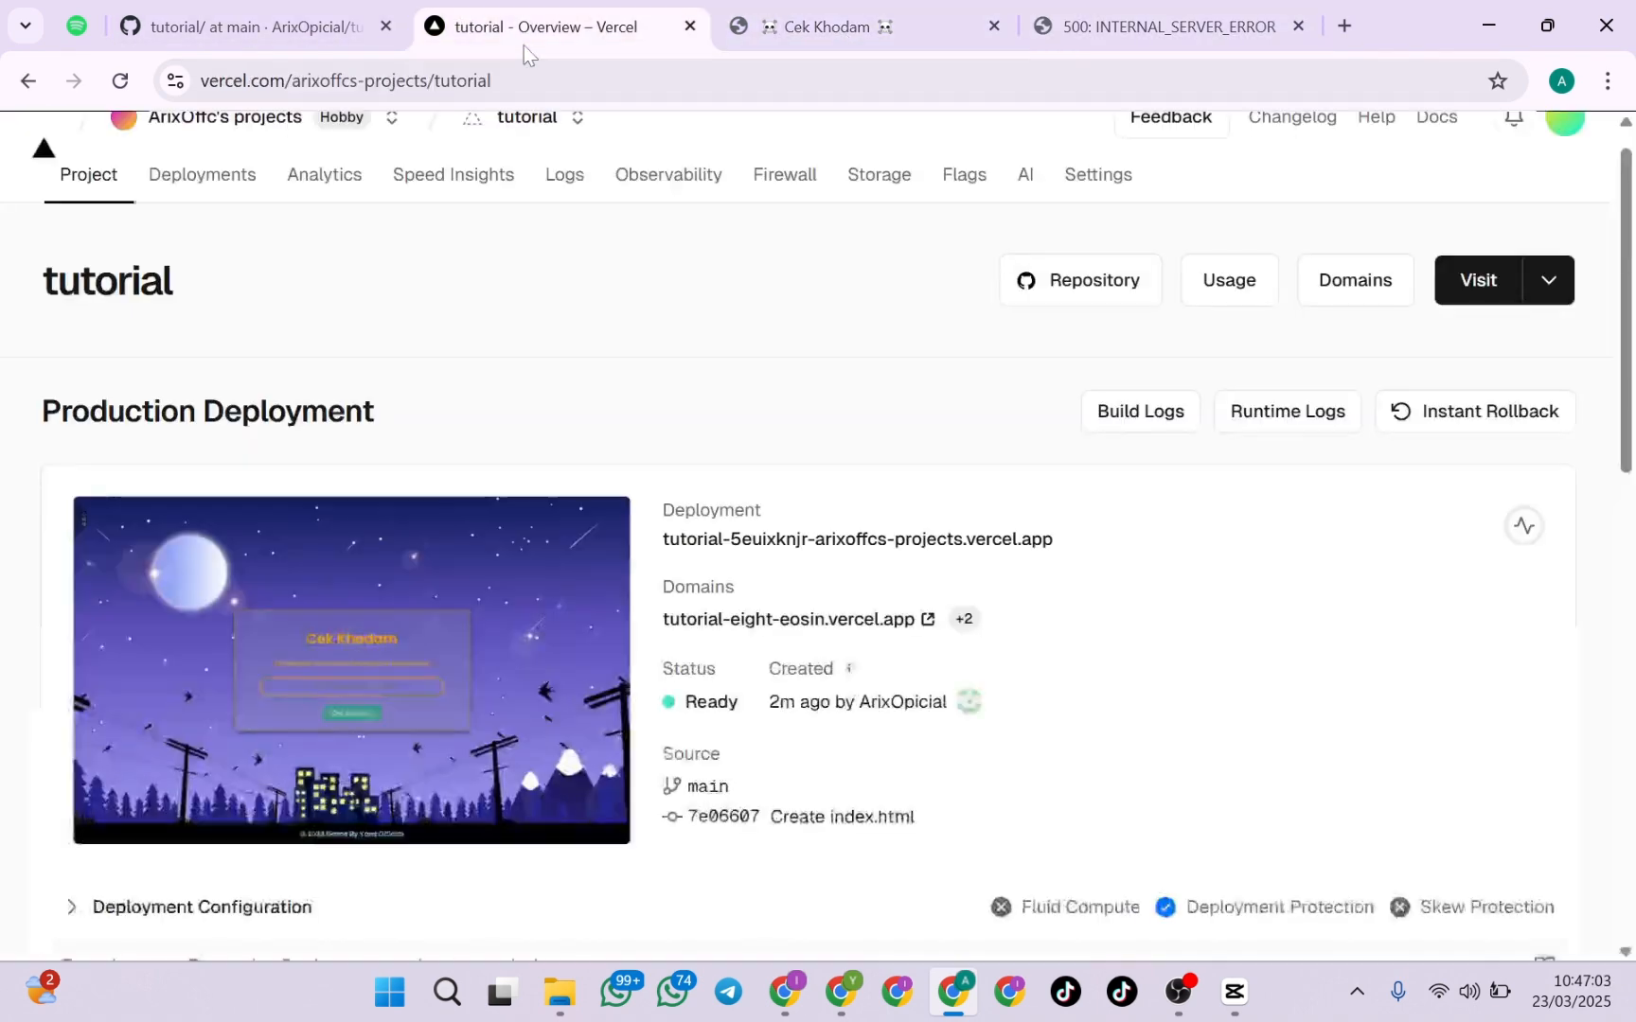
pyautogui.scroll(-1, 827, 414)
pyautogui.scroll(2, 828, 409)
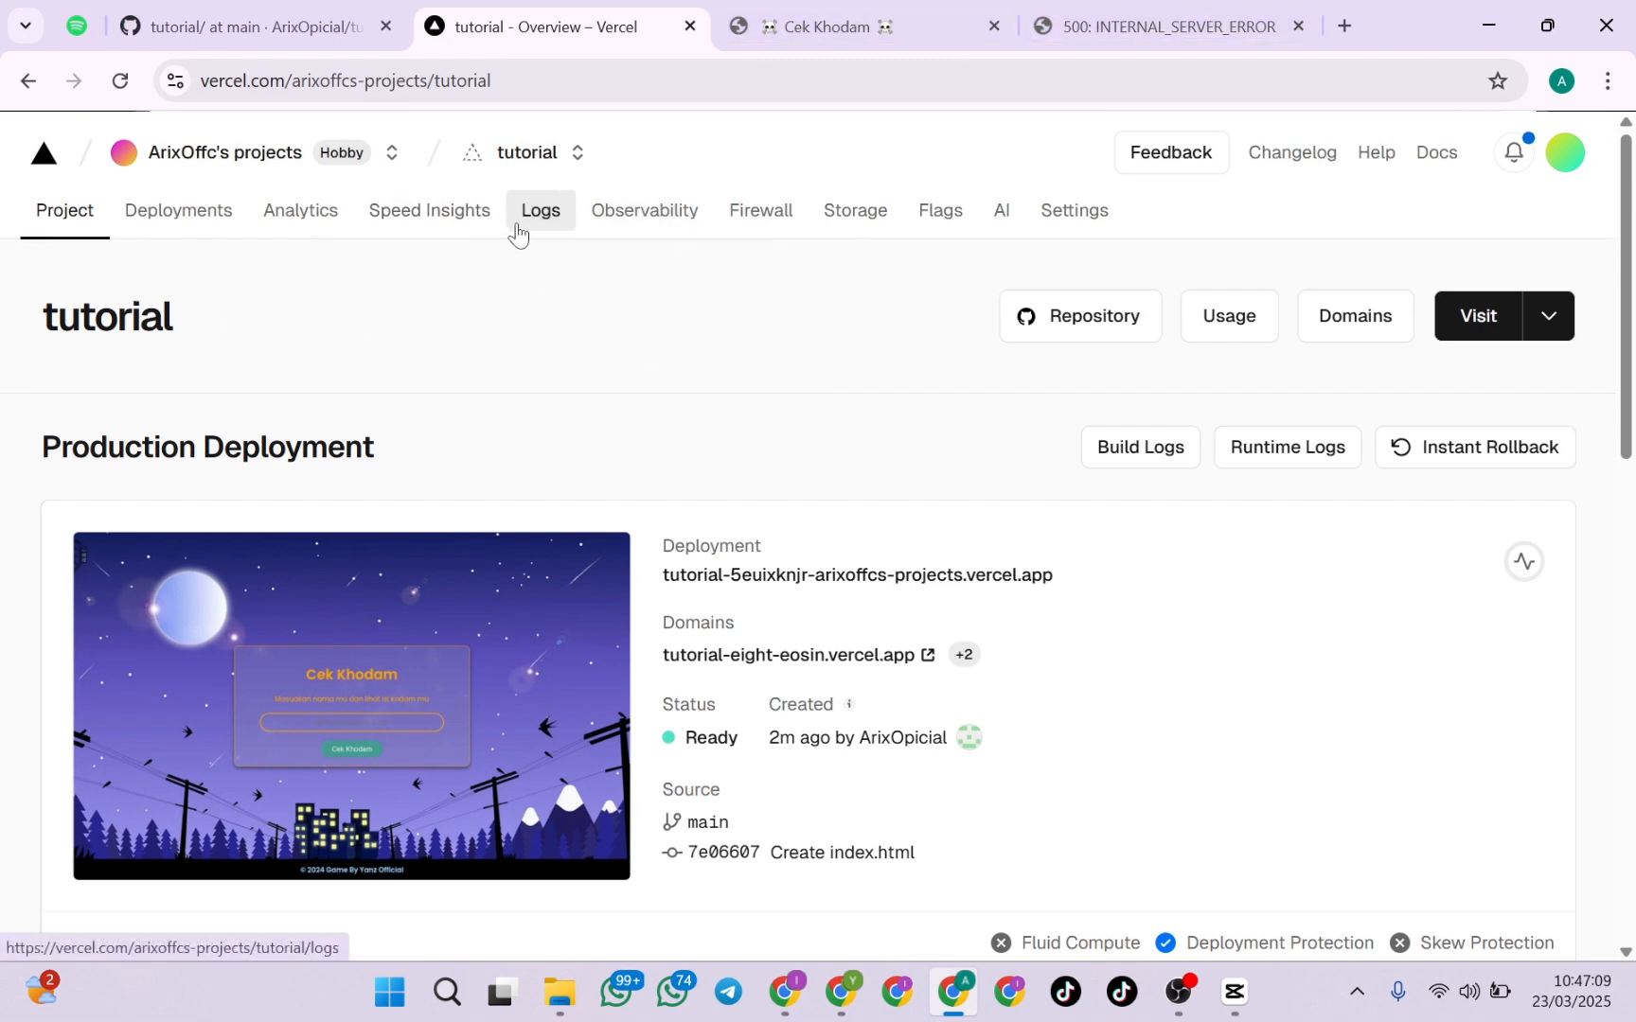
pyautogui.click(558, 226)
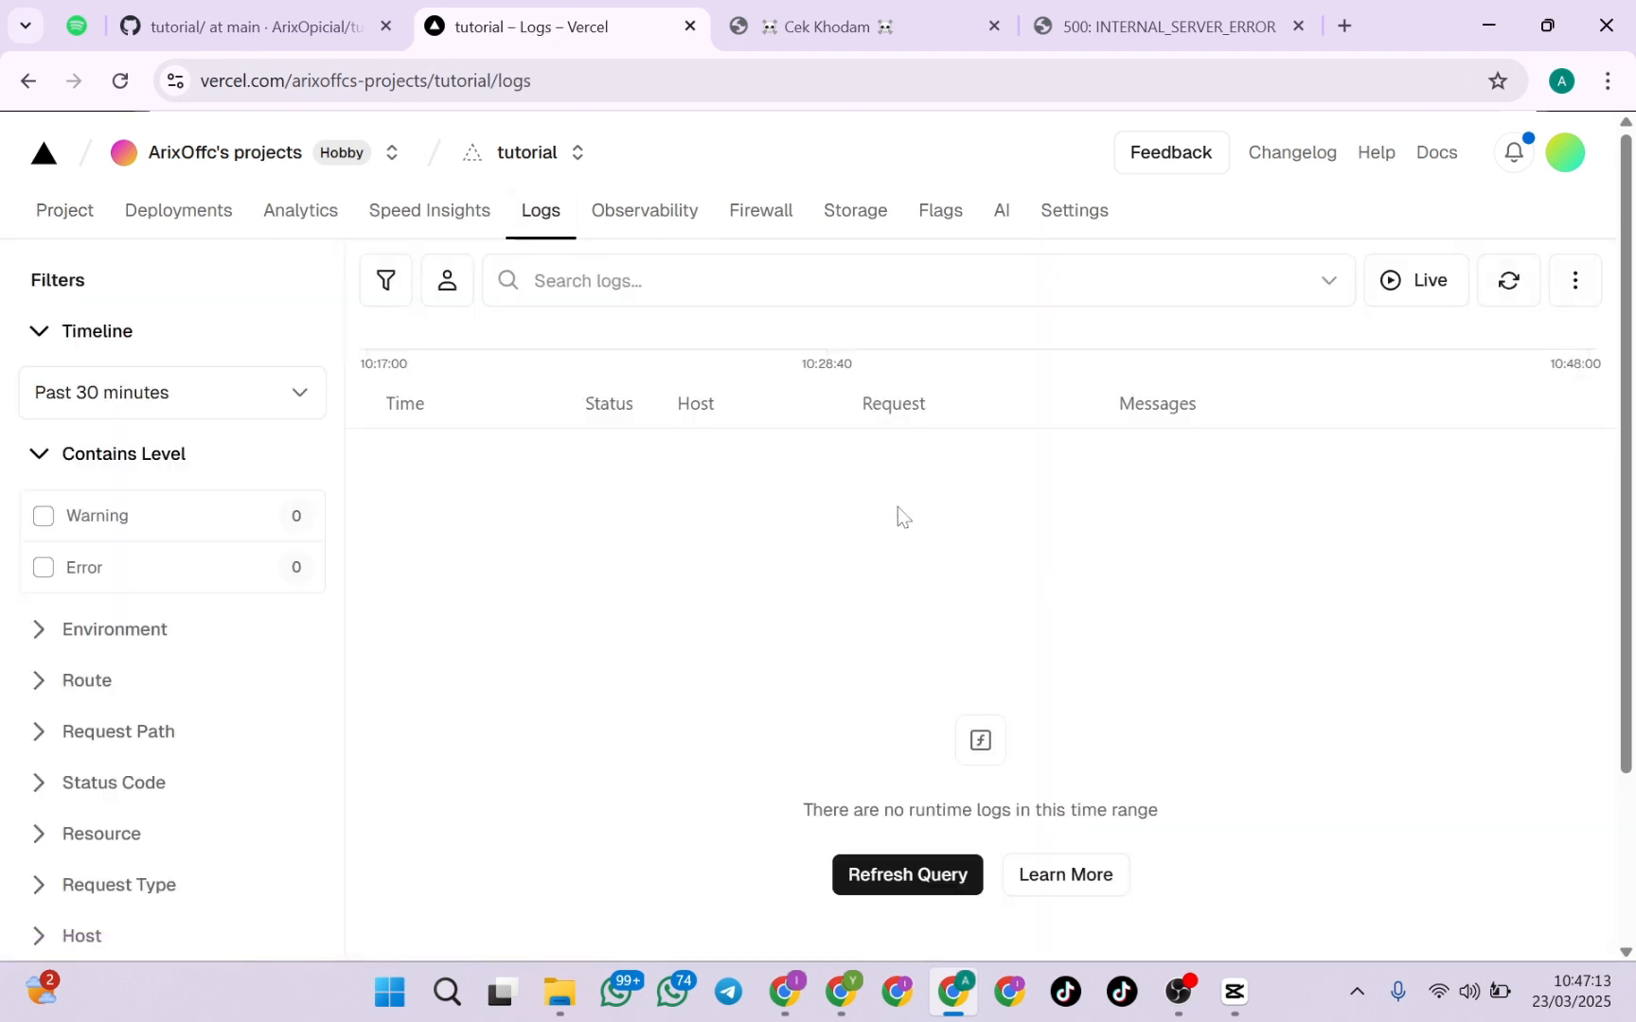
# Examine the runtime logs list for the past 30 minutes, including its message area and Host column
pyautogui.moveTo(801, 810); pyautogui.dragTo(1158, 811)
pyautogui.click(935, 596)
pyautogui.moveTo(802, 811); pyautogui.dragTo(1180, 804)
pyautogui.click(1134, 599)
pyautogui.moveTo(699, 405); pyautogui.dragTo(809, 416)
pyautogui.click(803, 412)
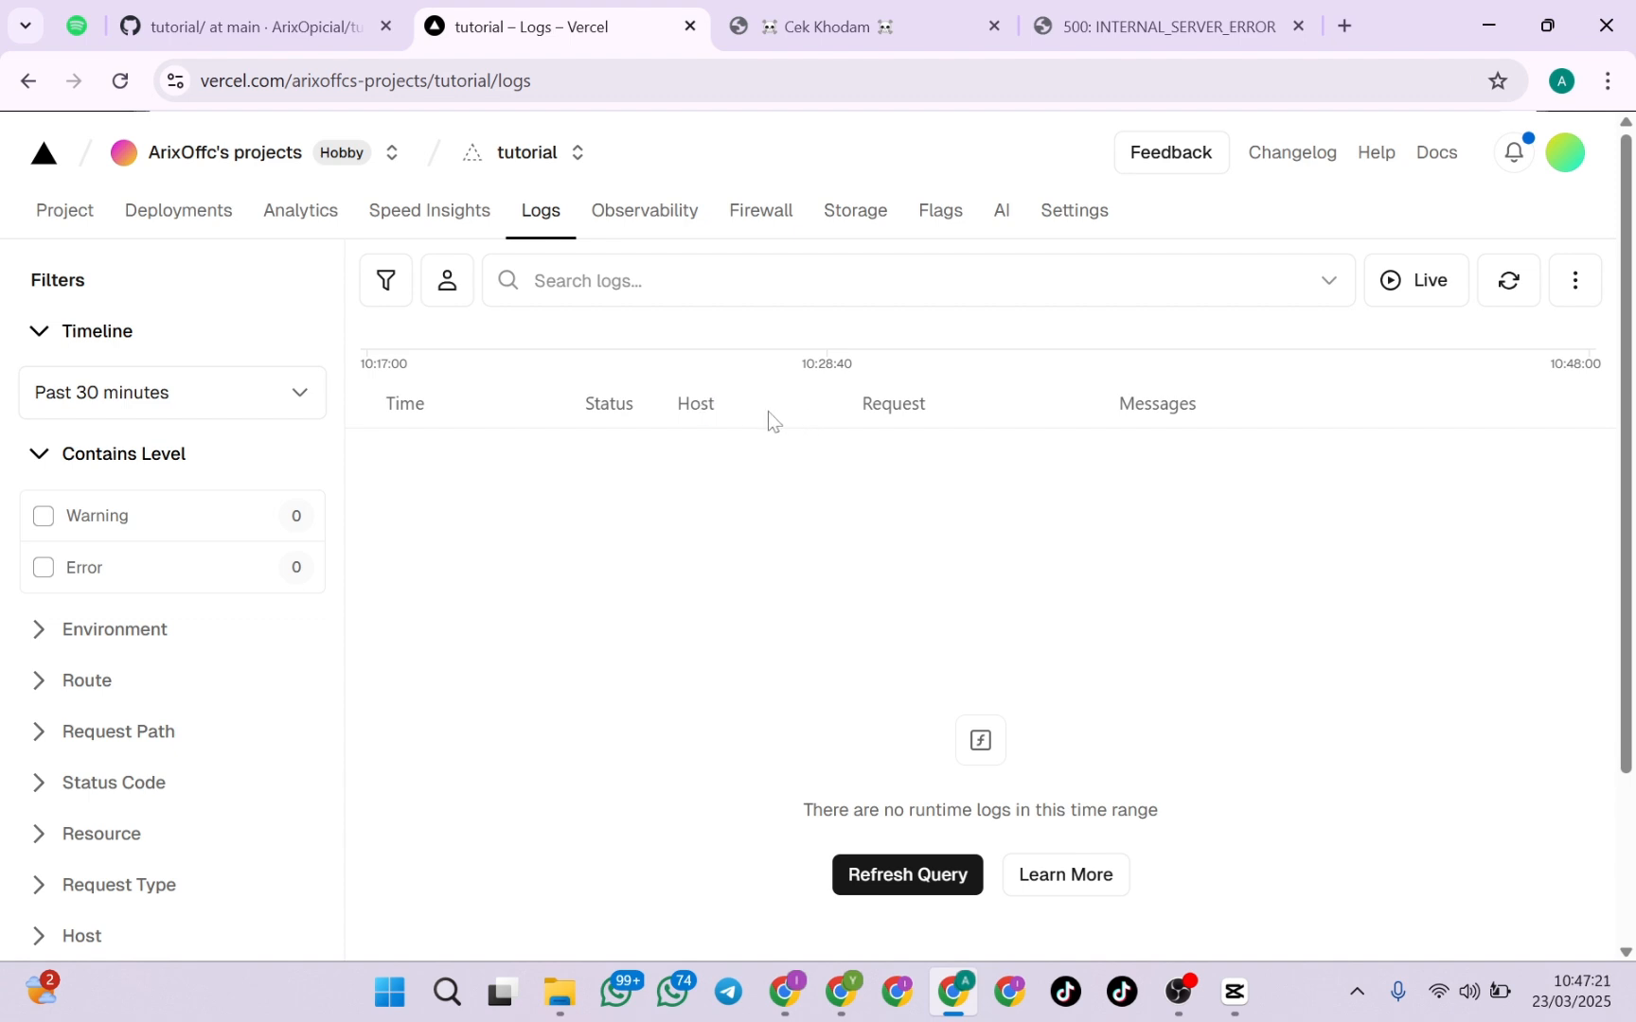